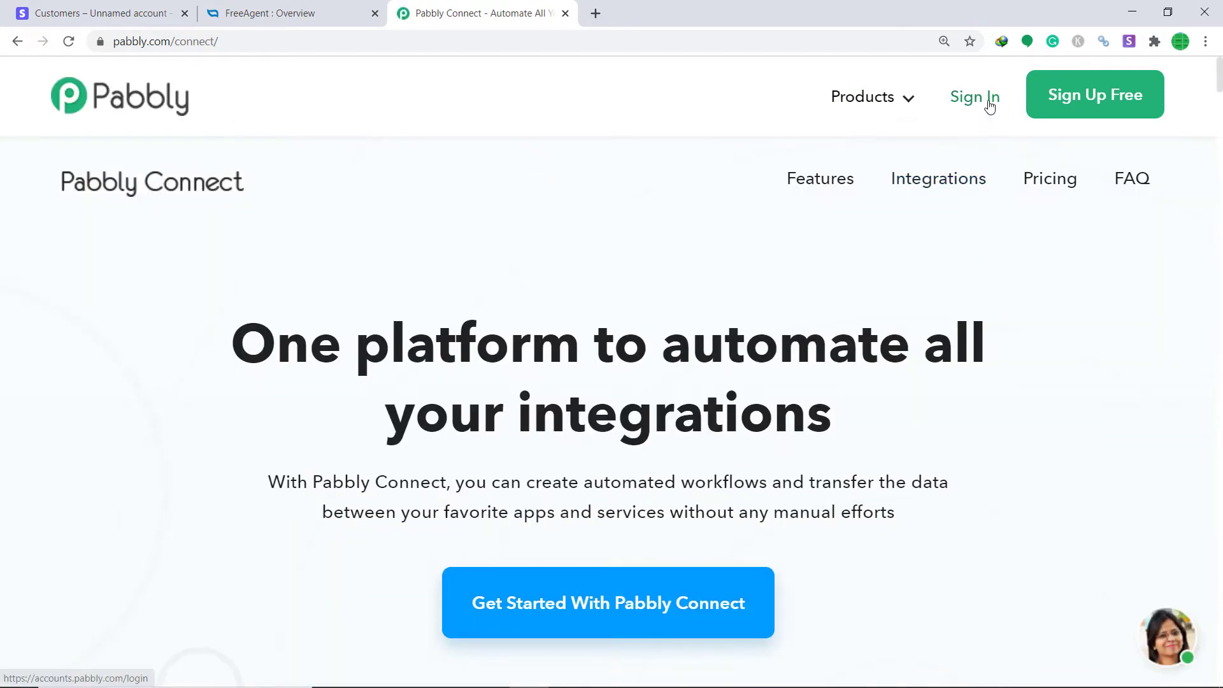
Sign in and launch Connect from All Apps to reach the dashboard of 33 workflows
{"action": "left_click", "coordinate": [989, 105]}
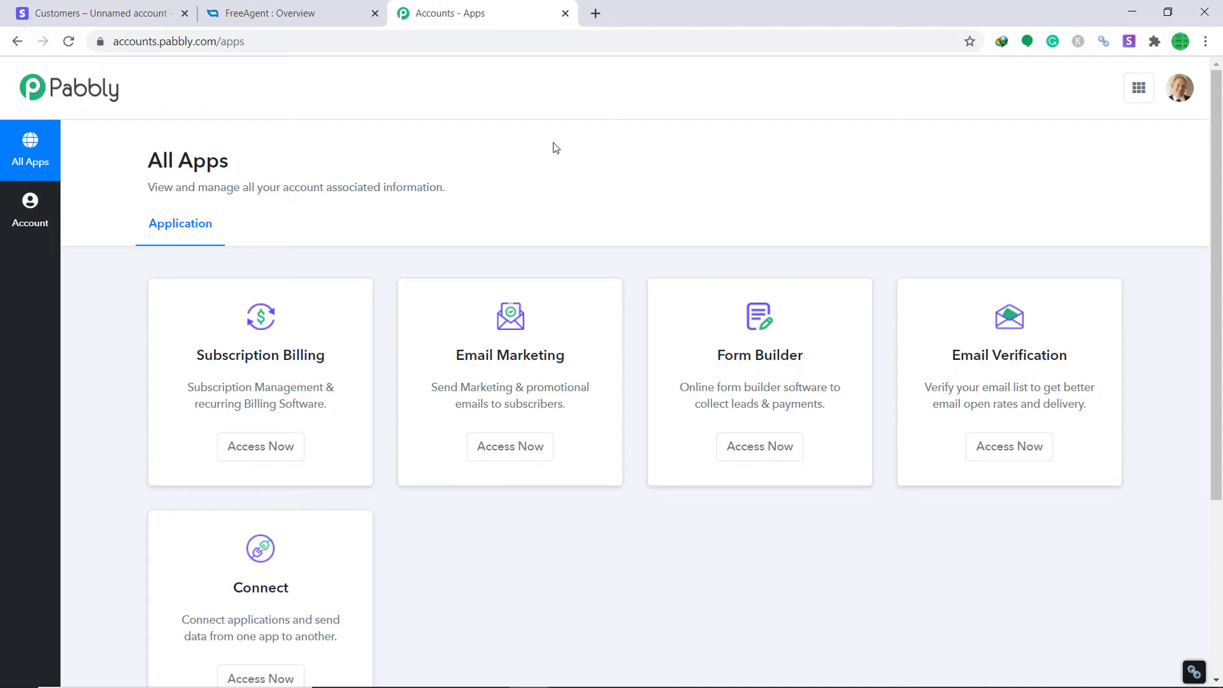
{"action": "scroll", "coordinate": [578, 248], "scroll_direction": "down", "scroll_amount": 4}
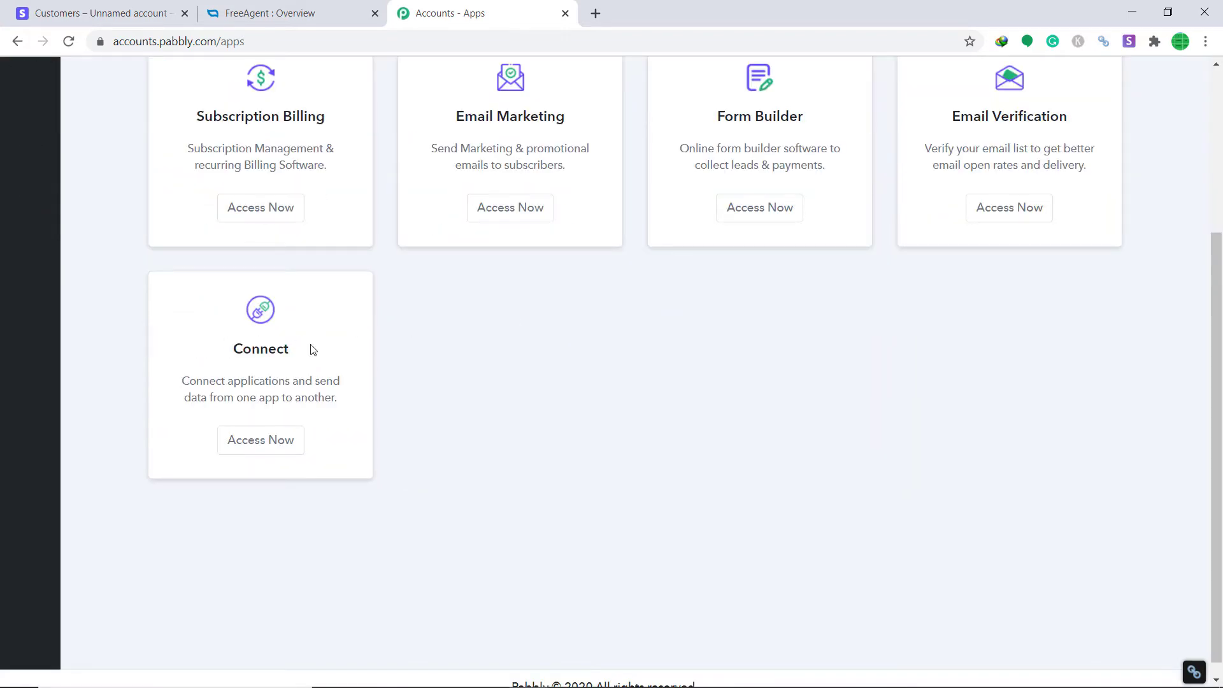
{"action": "left_click", "coordinate": [261, 448]}
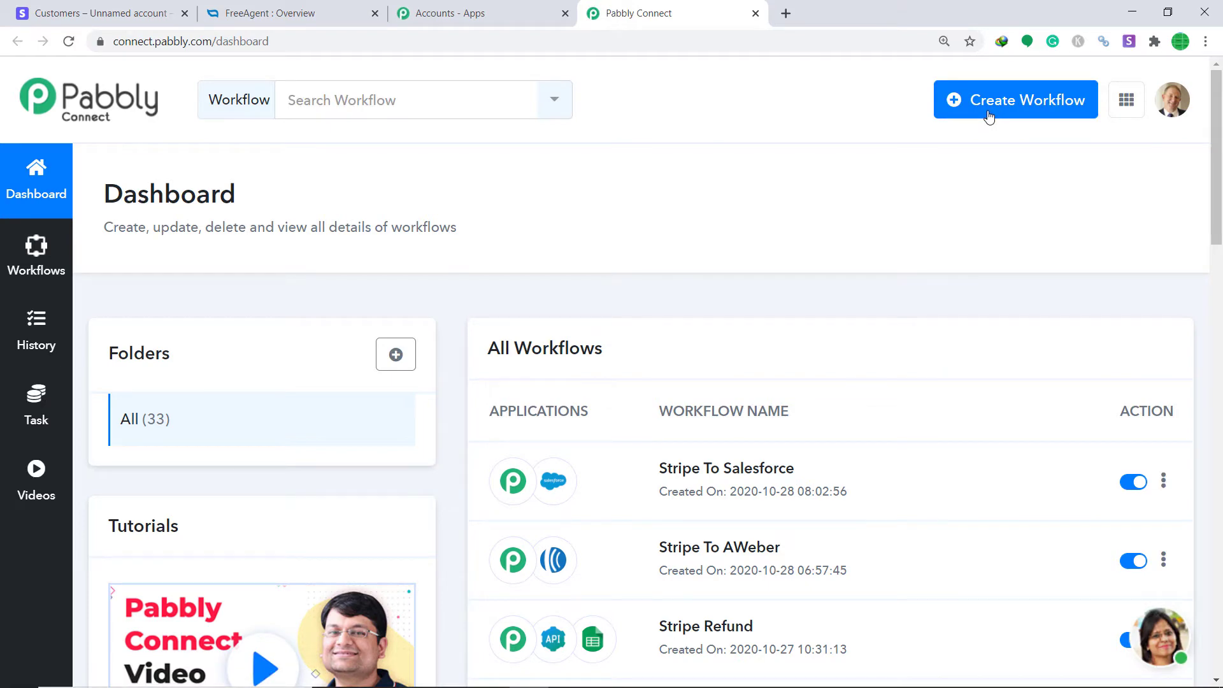
Create a new workflow named 'Stripe To FreeAgent'
{"action": "left_click", "coordinate": [989, 118]}
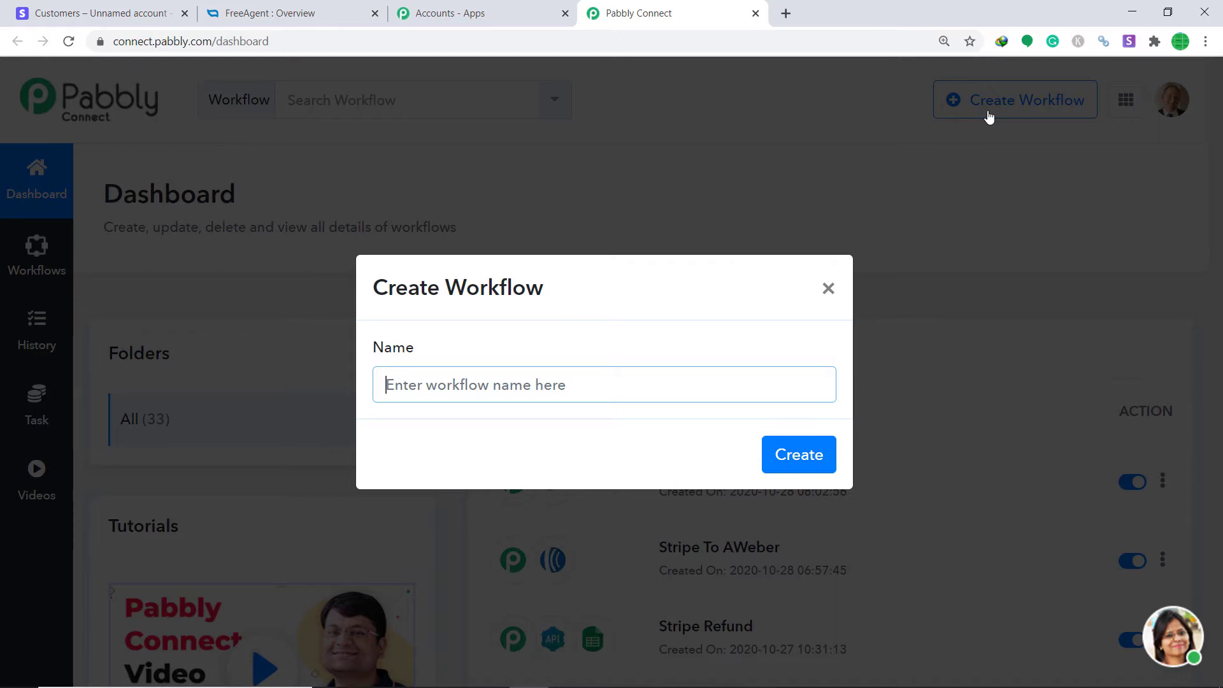
{"action": "type", "text": "Stri"}
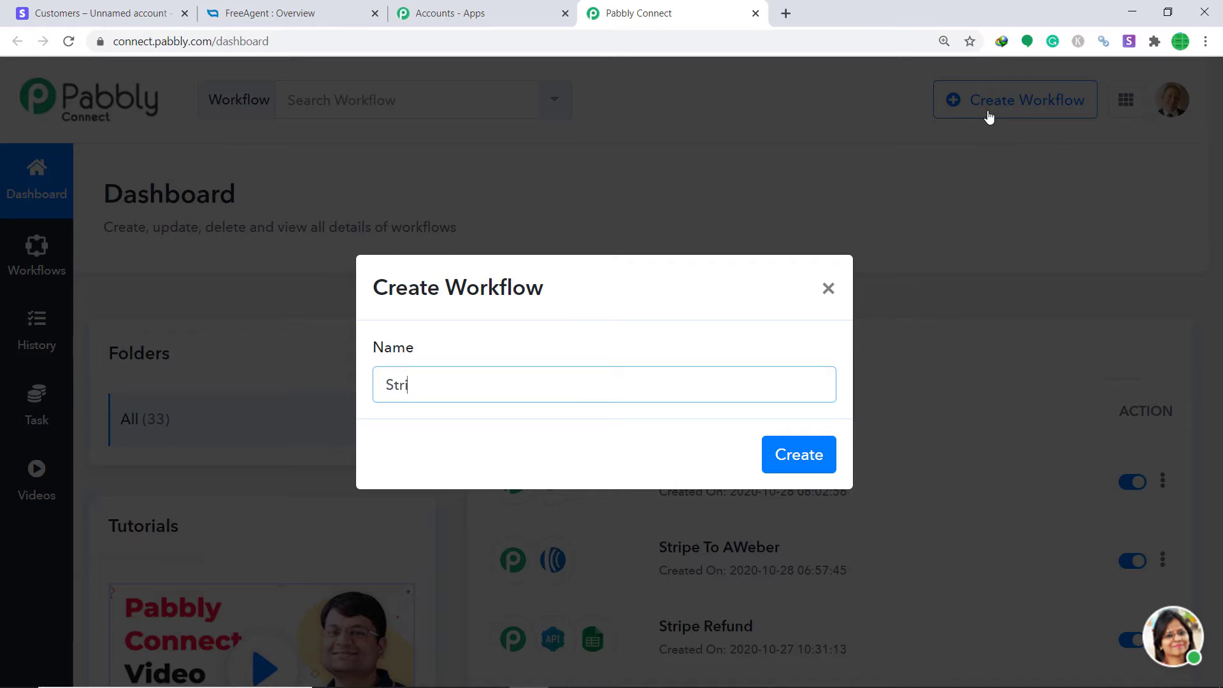
{"action": "type", "text": "pe To FreeAgent"}
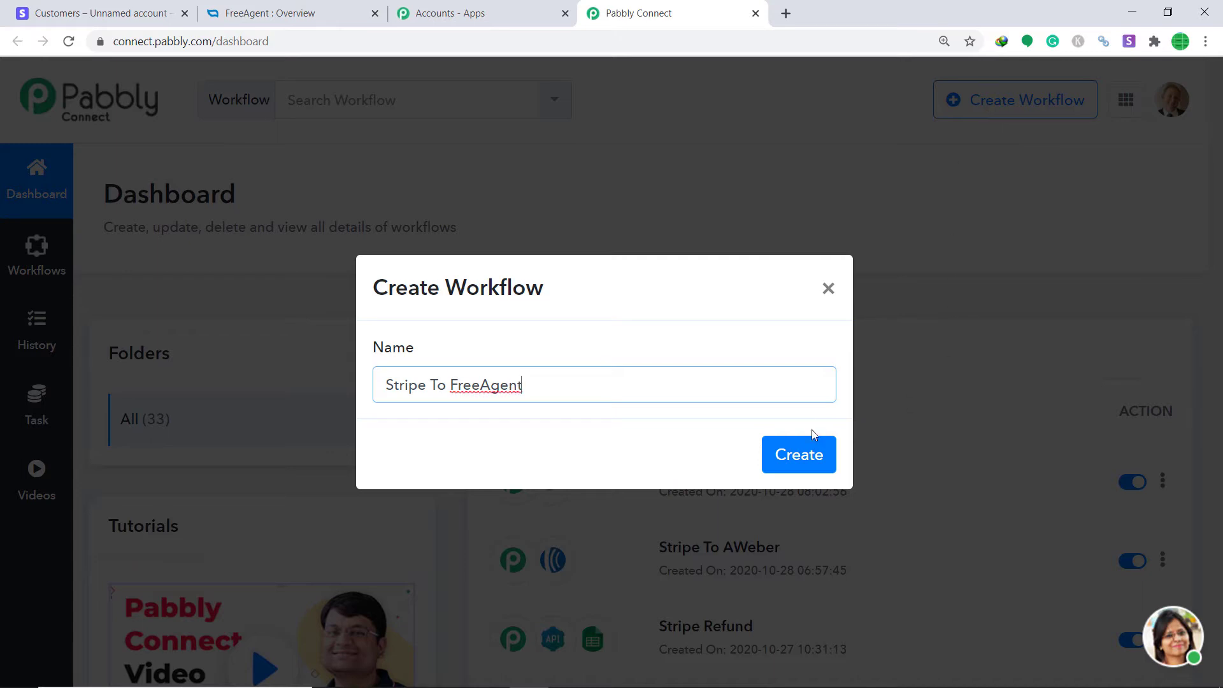
{"action": "left_click", "coordinate": [800, 454]}
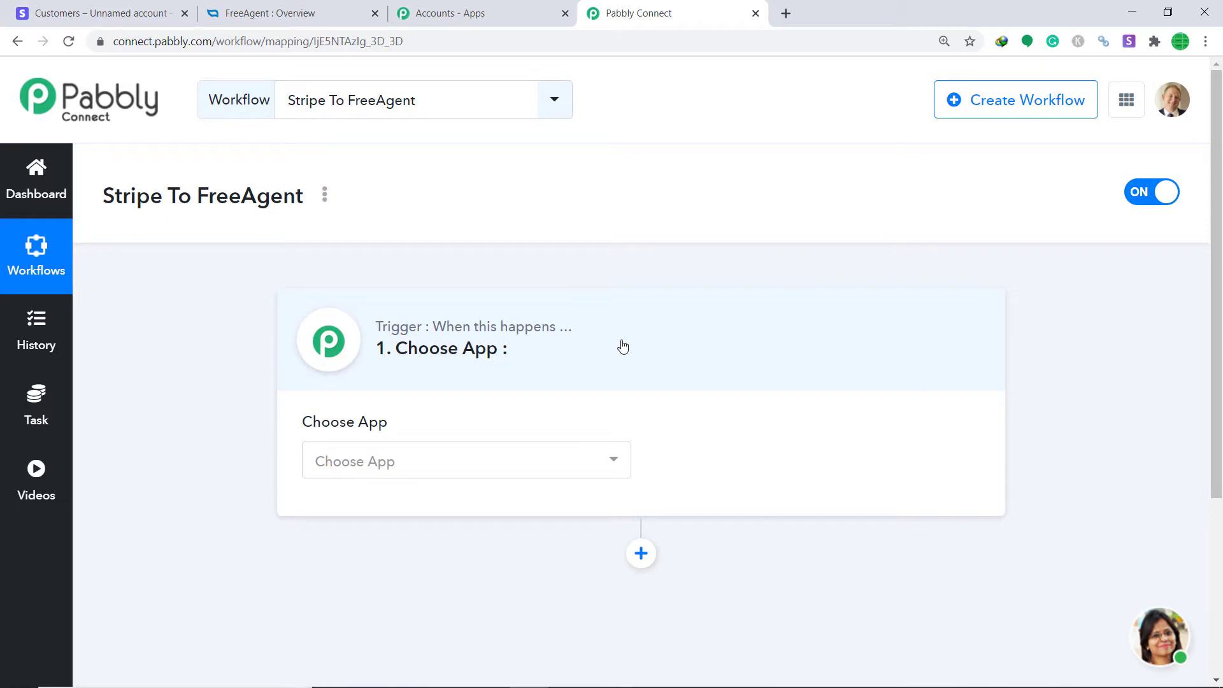
Set the workflow trigger to Stripe's New Customer event
{"action": "left_click", "coordinate": [517, 471]}
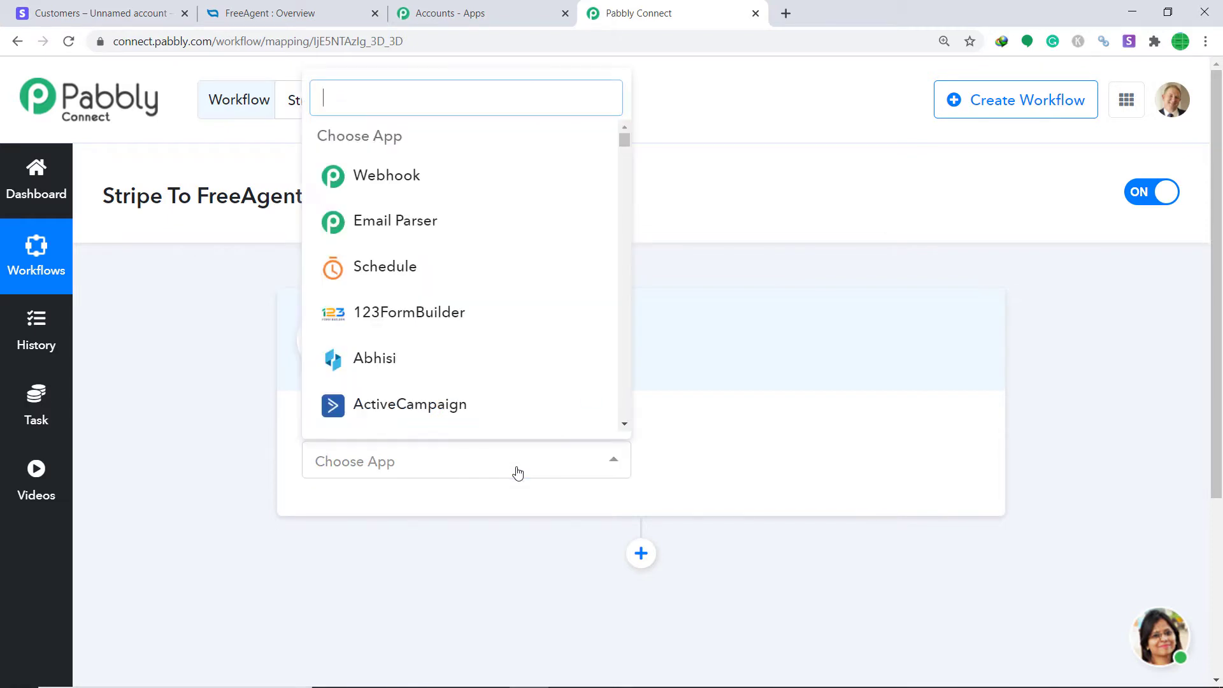
{"action": "type", "text": "stripe"}
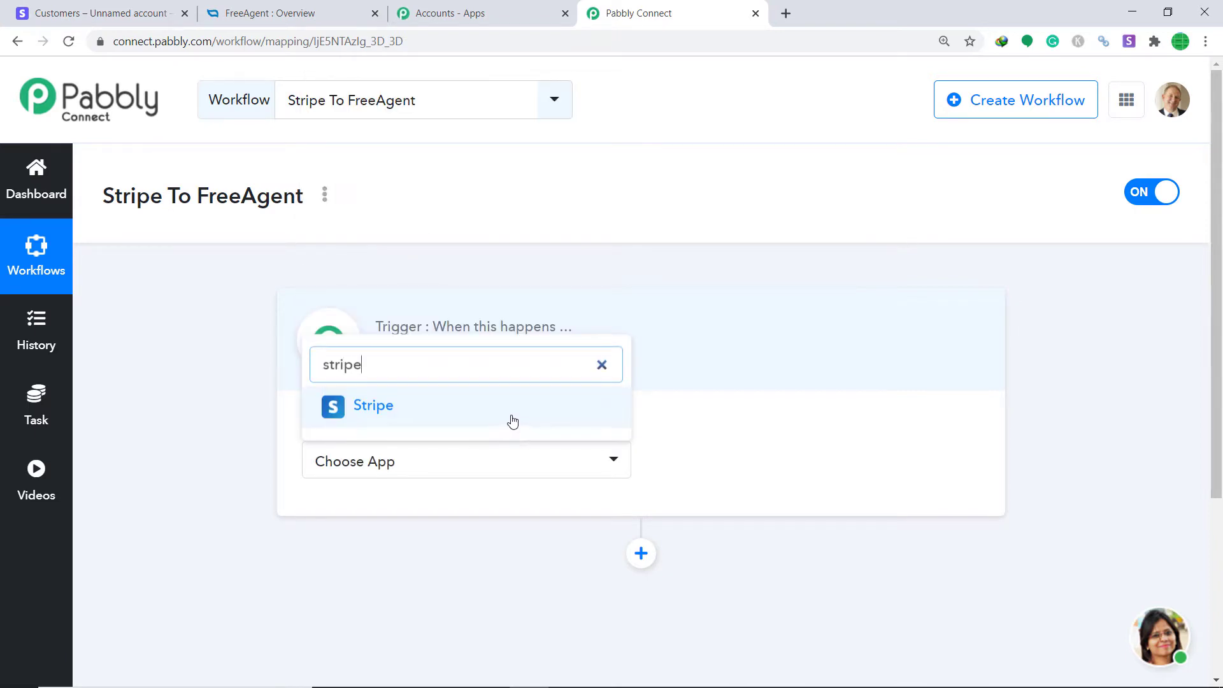
{"action": "left_click", "coordinate": [510, 414]}
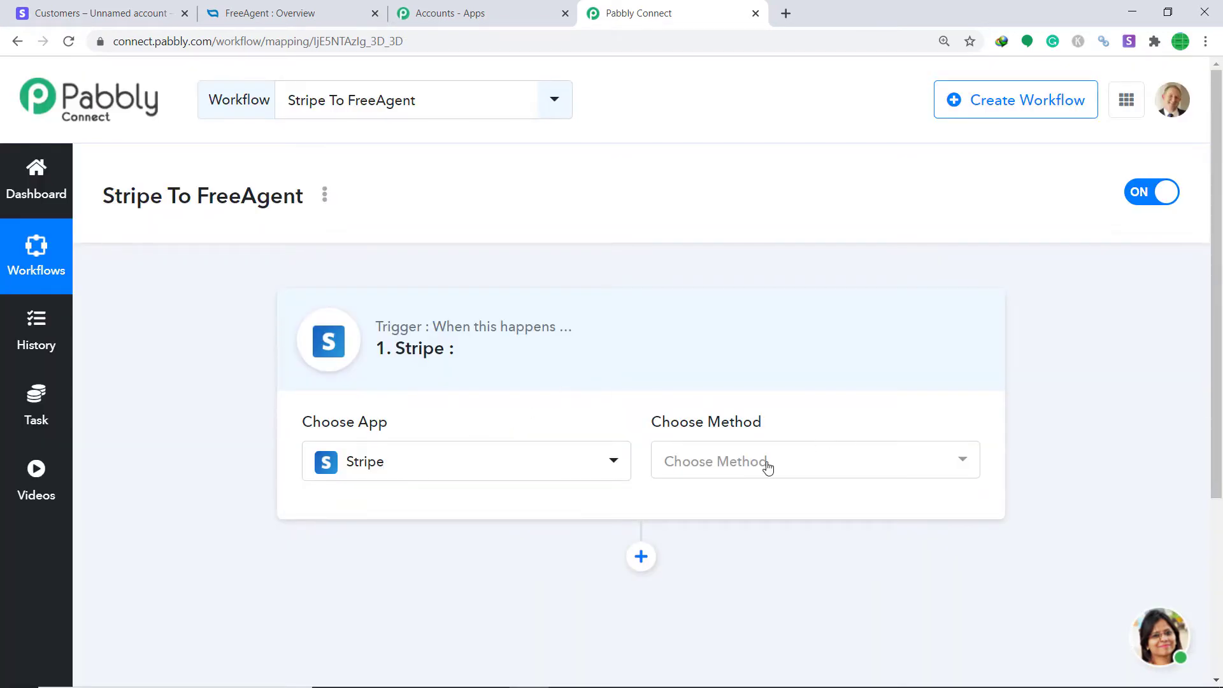
{"action": "left_click", "coordinate": [767, 467]}
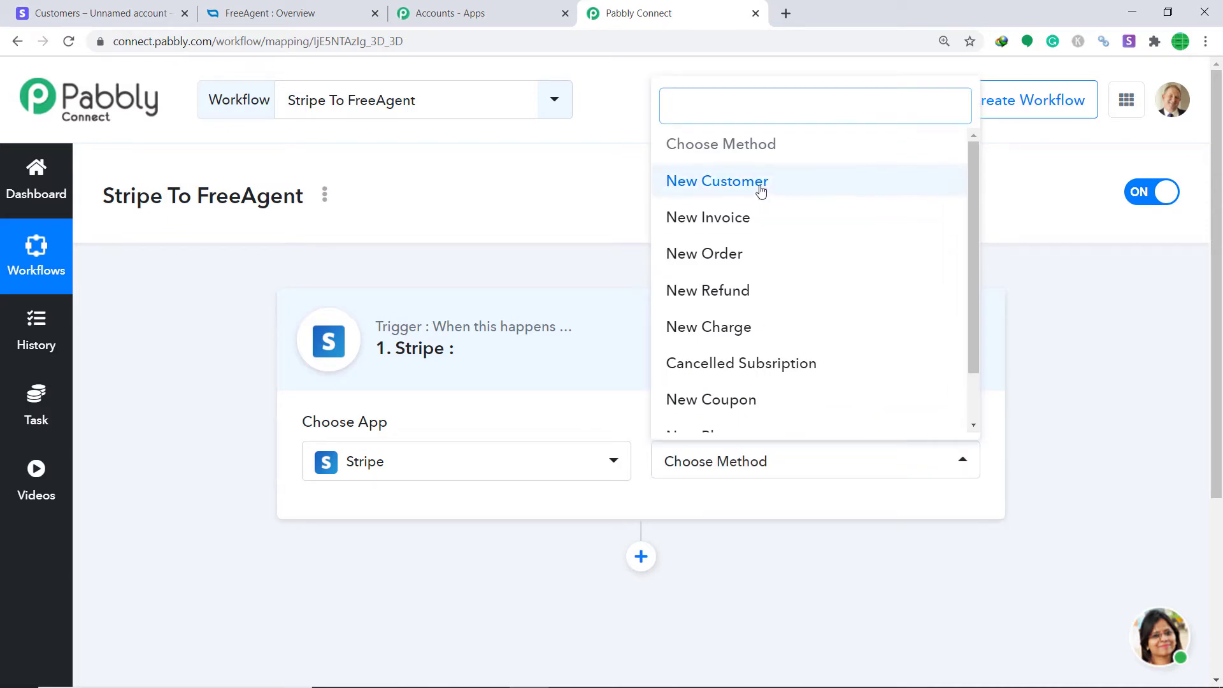
{"action": "left_click", "coordinate": [760, 190]}
Review the other Stripe trigger events, then move to the Stripe customers page
{"action": "left_click", "coordinate": [744, 465]}
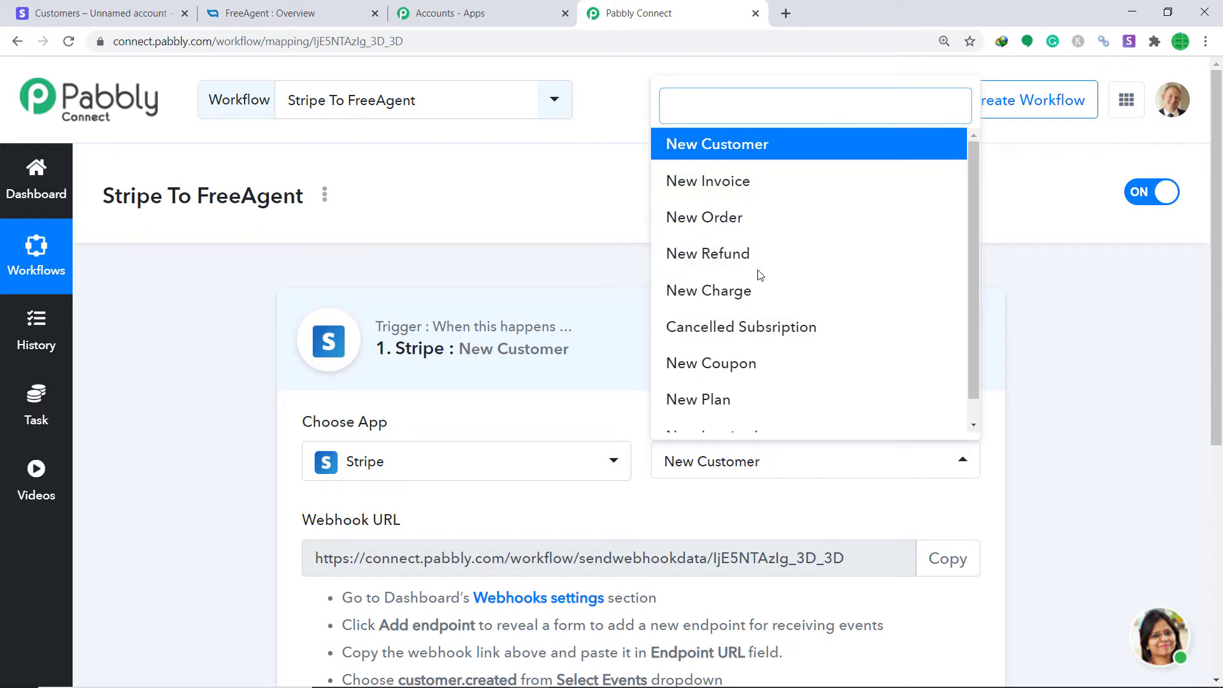
{"action": "scroll", "coordinate": [745, 332], "scroll_direction": "down", "scroll_amount": 1}
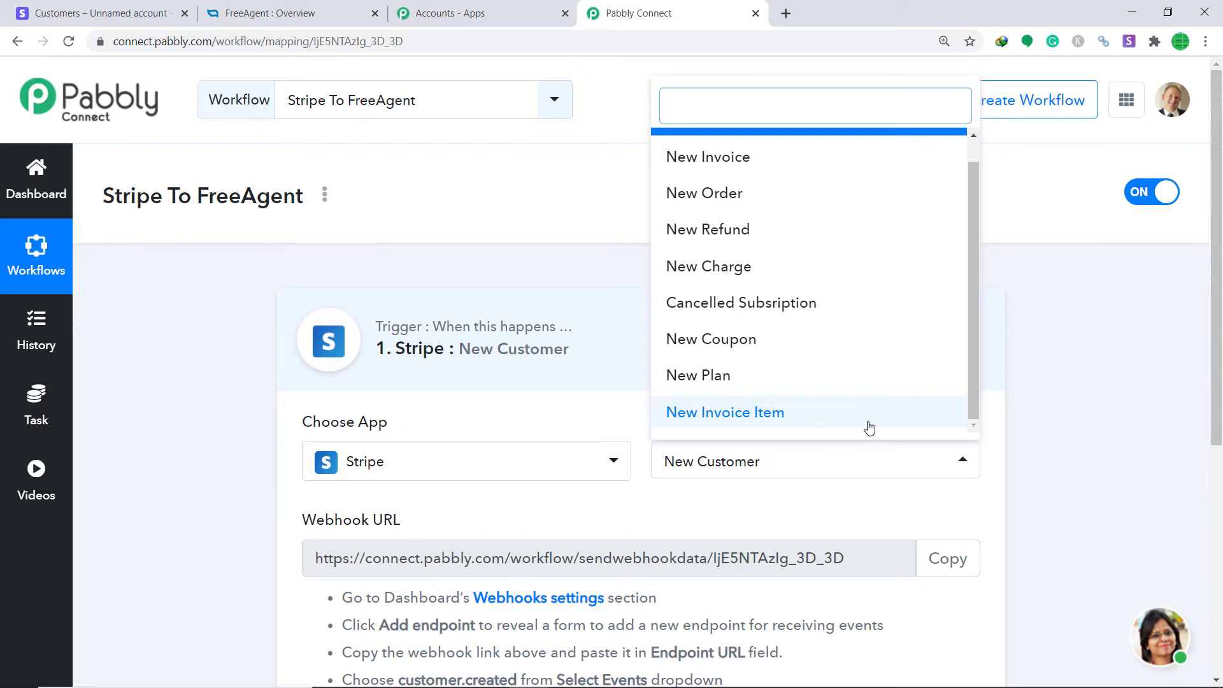
{"action": "left_click", "coordinate": [804, 505]}
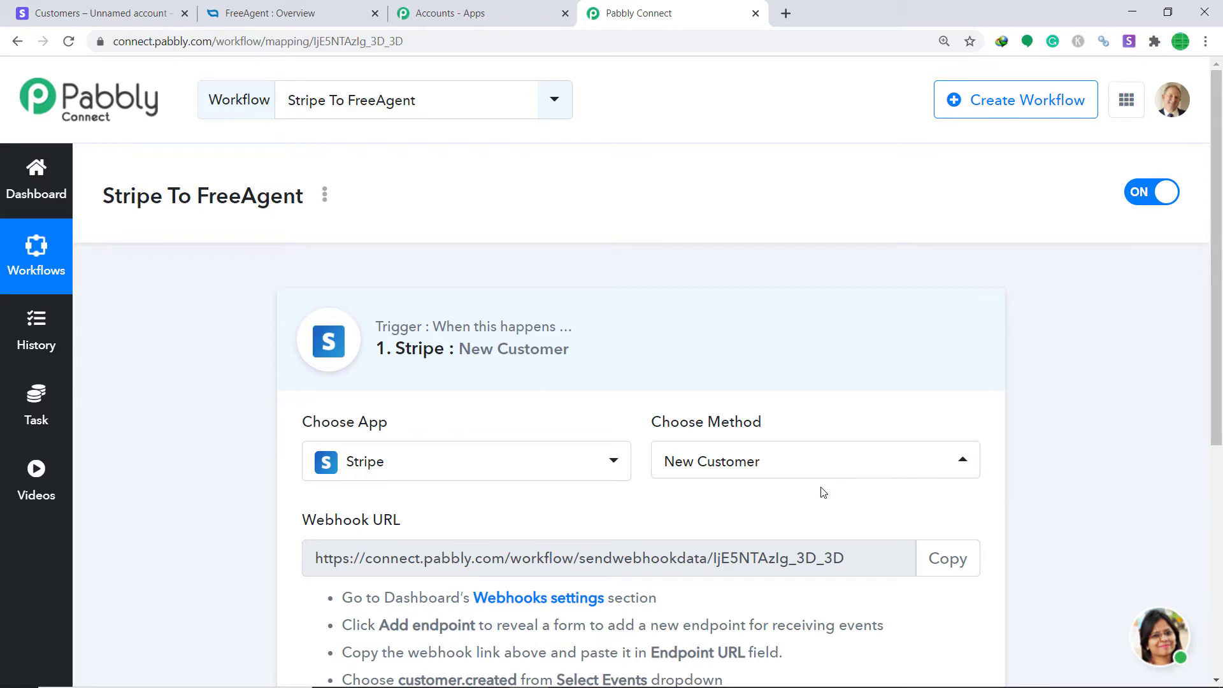
{"action": "left_click", "coordinate": [142, 9]}
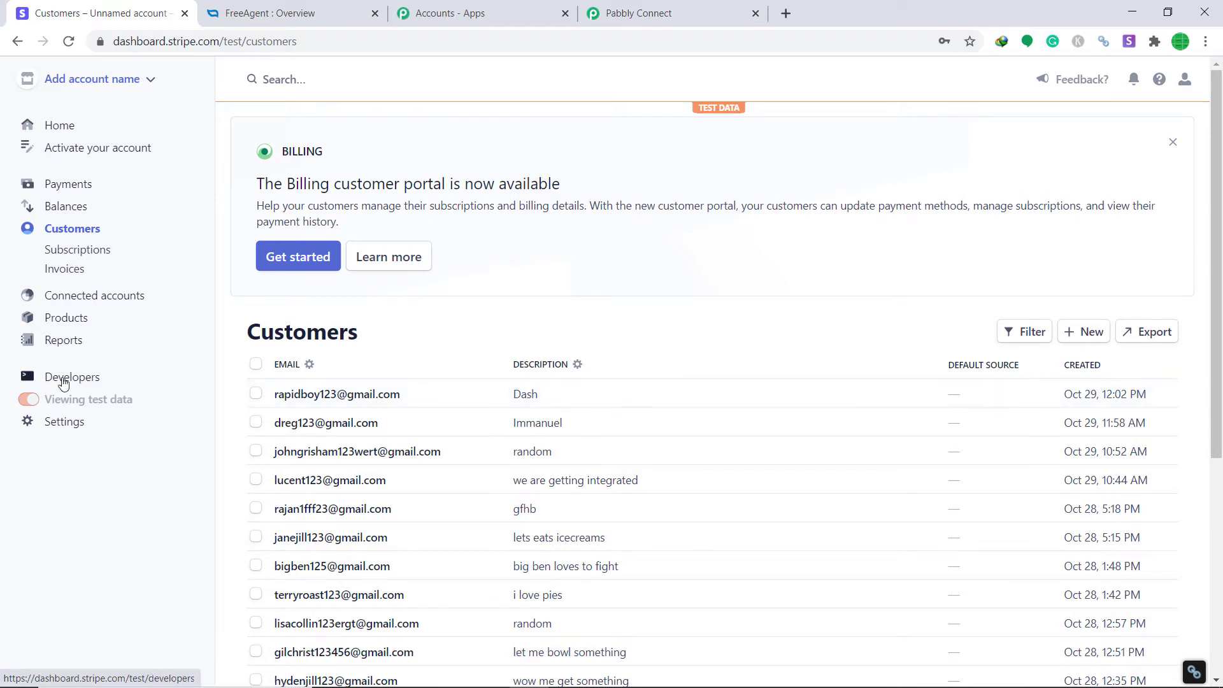
Open the Add endpoint form under Stripe's test-mode Developers > Webhooks
{"action": "left_click", "coordinate": [89, 378]}
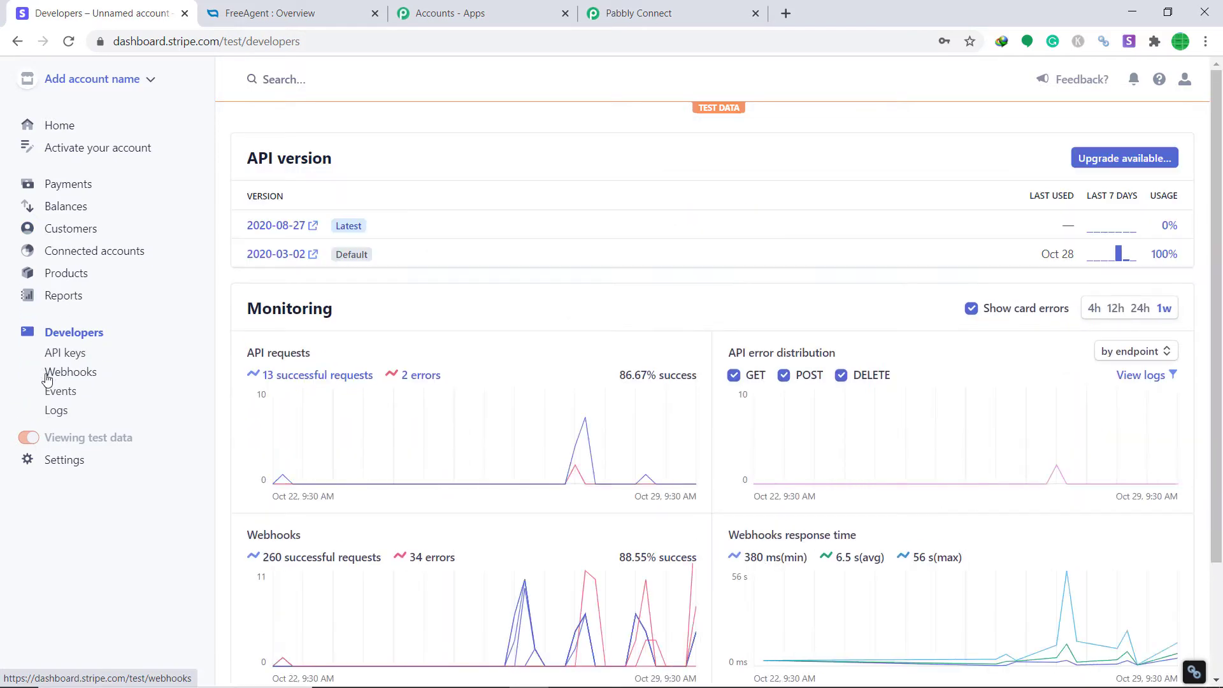
{"action": "left_click", "coordinate": [67, 376]}
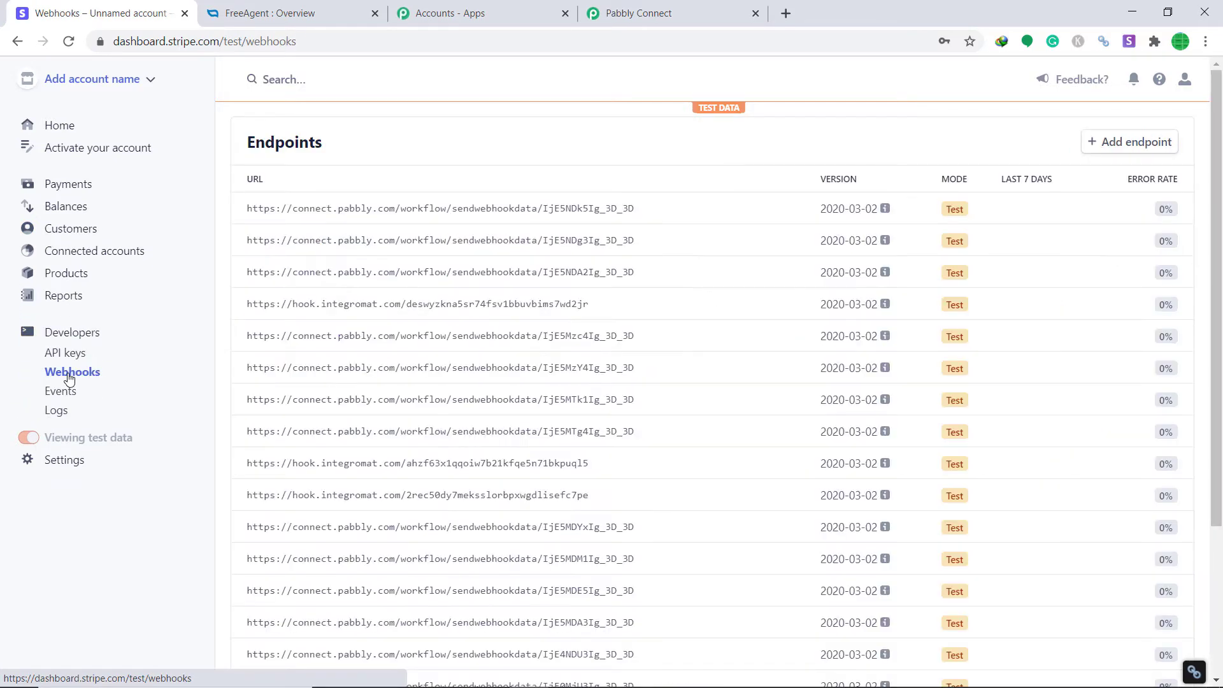
{"action": "left_click", "coordinate": [1158, 147]}
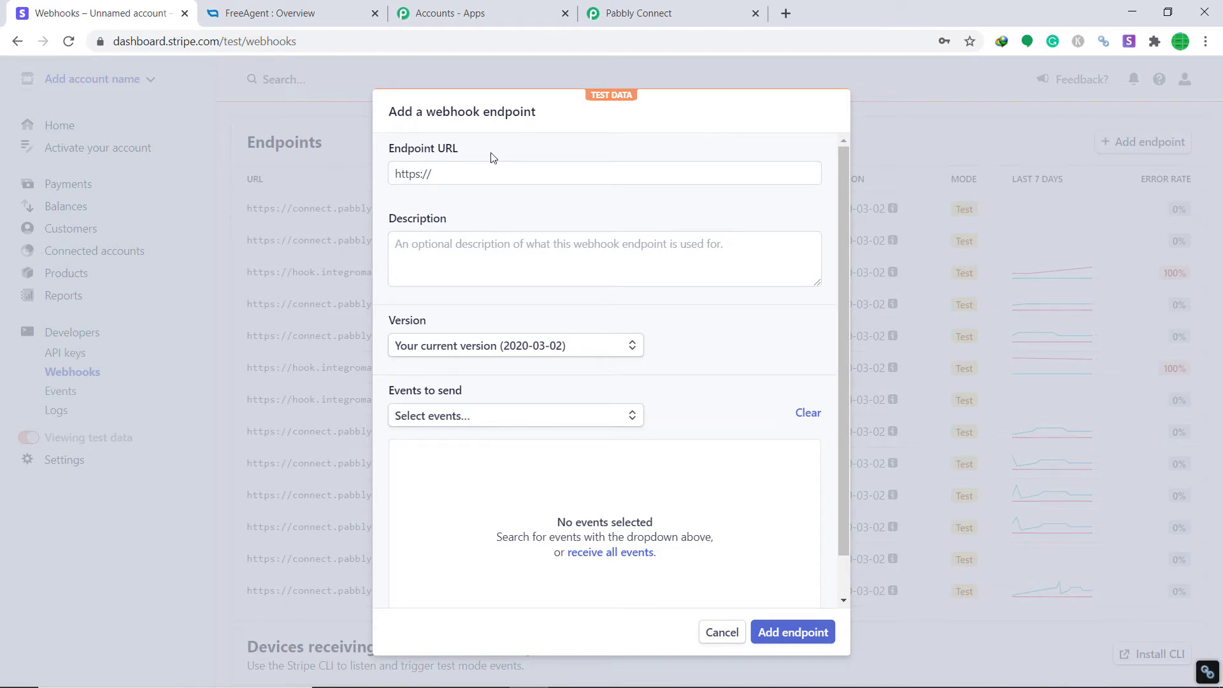
Paste the workflow's Pabbly webhook URL into Stripe's Endpoint URL field
{"action": "left_click", "coordinate": [710, 11]}
{"action": "left_click", "coordinate": [950, 553]}
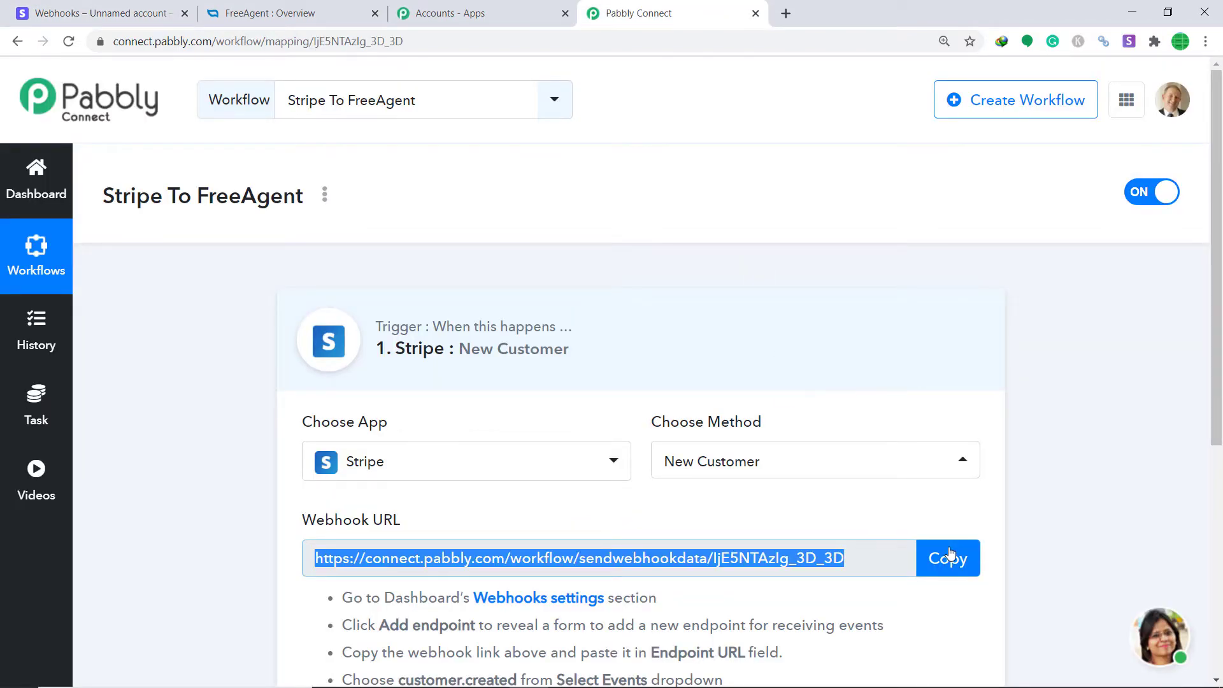
{"action": "left_click", "coordinate": [96, 13]}
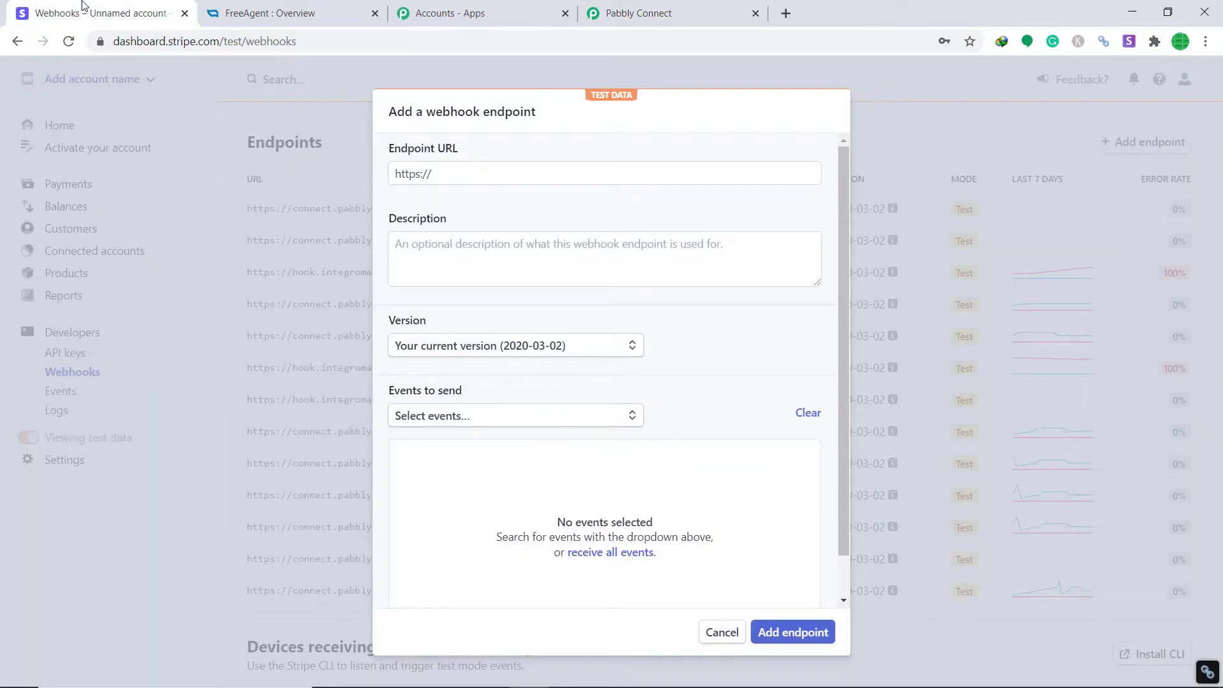
{"action": "left_click", "coordinate": [437, 174]}
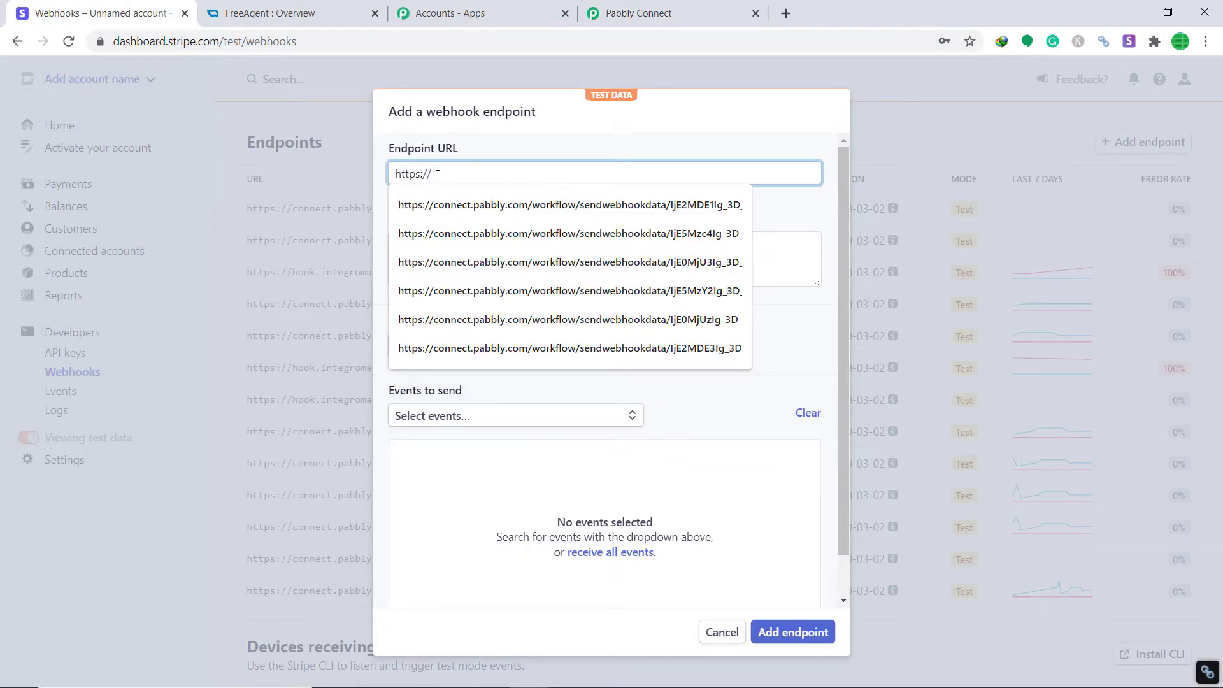
{"action": "key", "text": "Escape"}
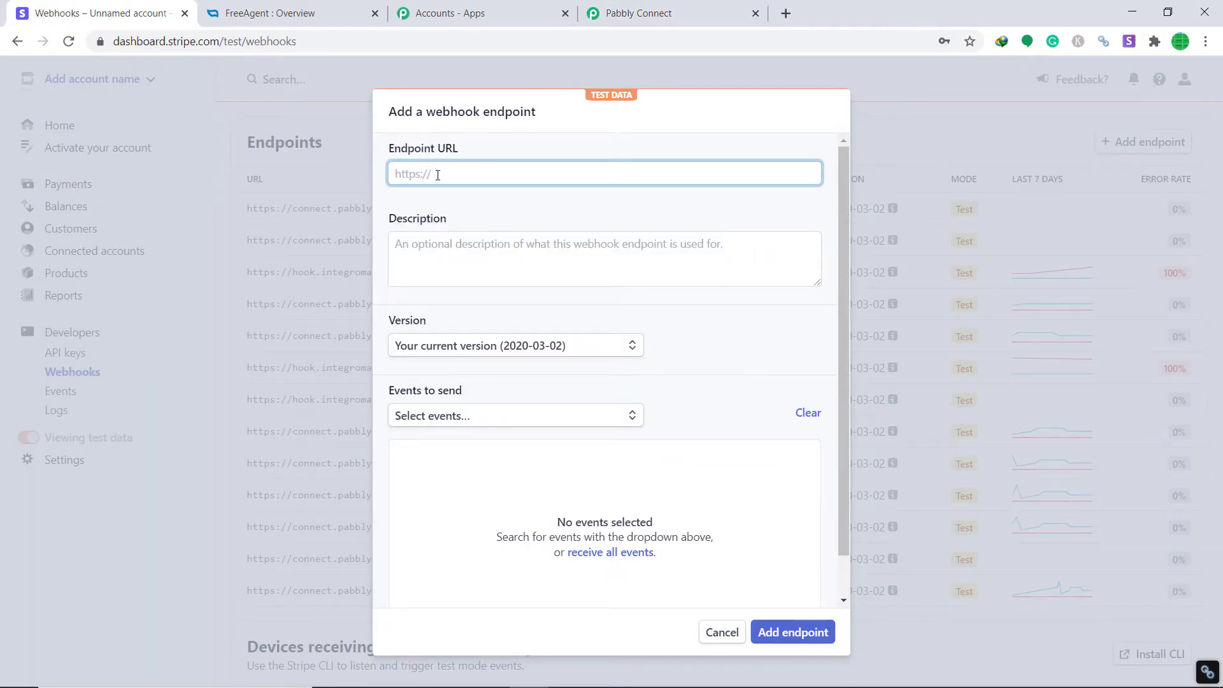
{"action": "right_click", "coordinate": [437, 175]}
{"action": "left_click", "coordinate": [489, 295]}
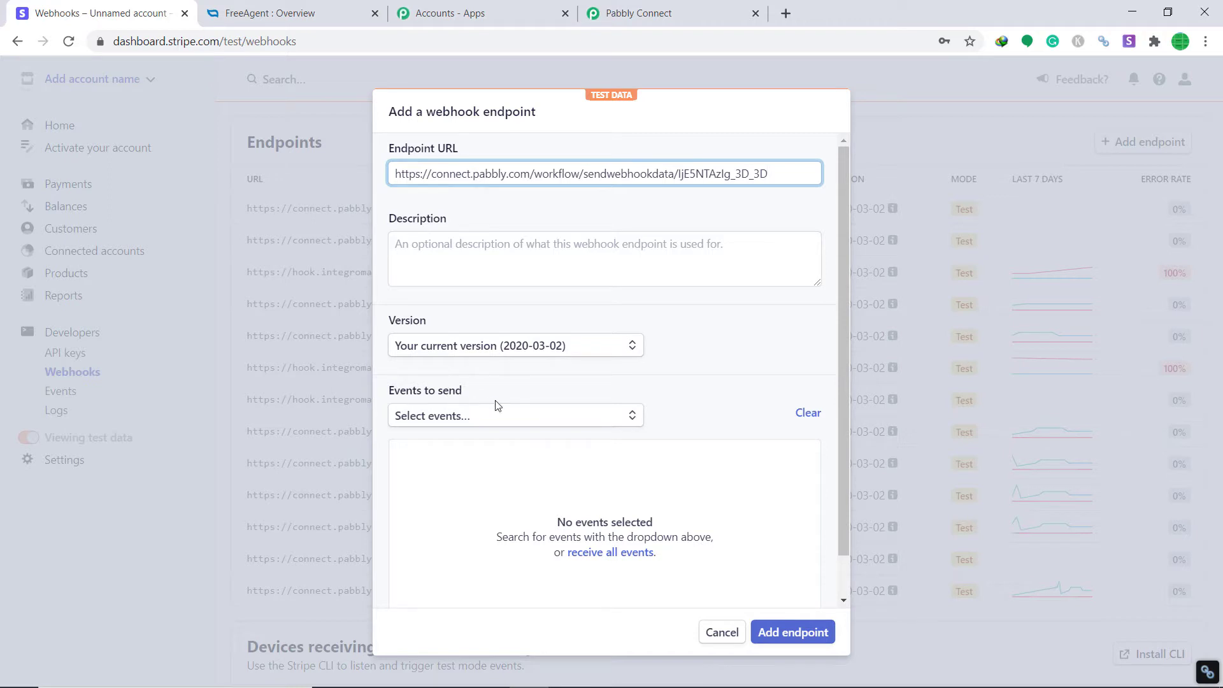
Select the customer.created event and save the new webhook endpoint
{"action": "left_click", "coordinate": [452, 413]}
{"action": "scroll", "coordinate": [482, 491], "scroll_direction": "down", "scroll_amount": 4}
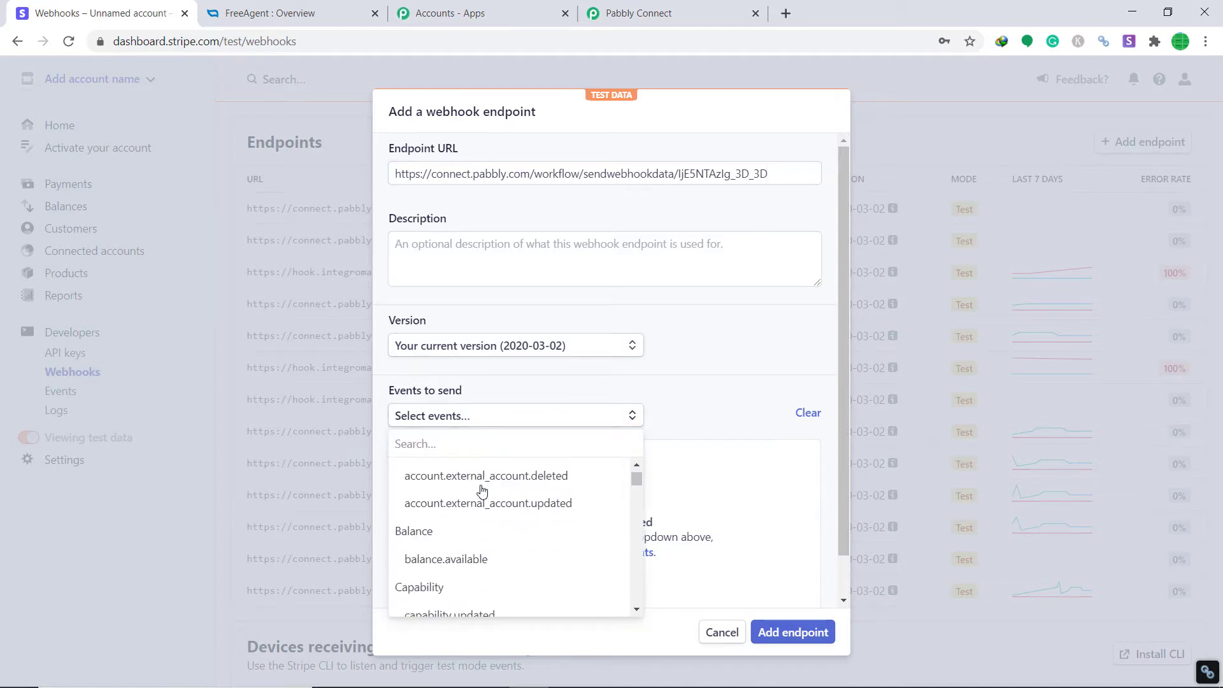
{"action": "scroll", "coordinate": [482, 496], "scroll_direction": "down", "scroll_amount": 6}
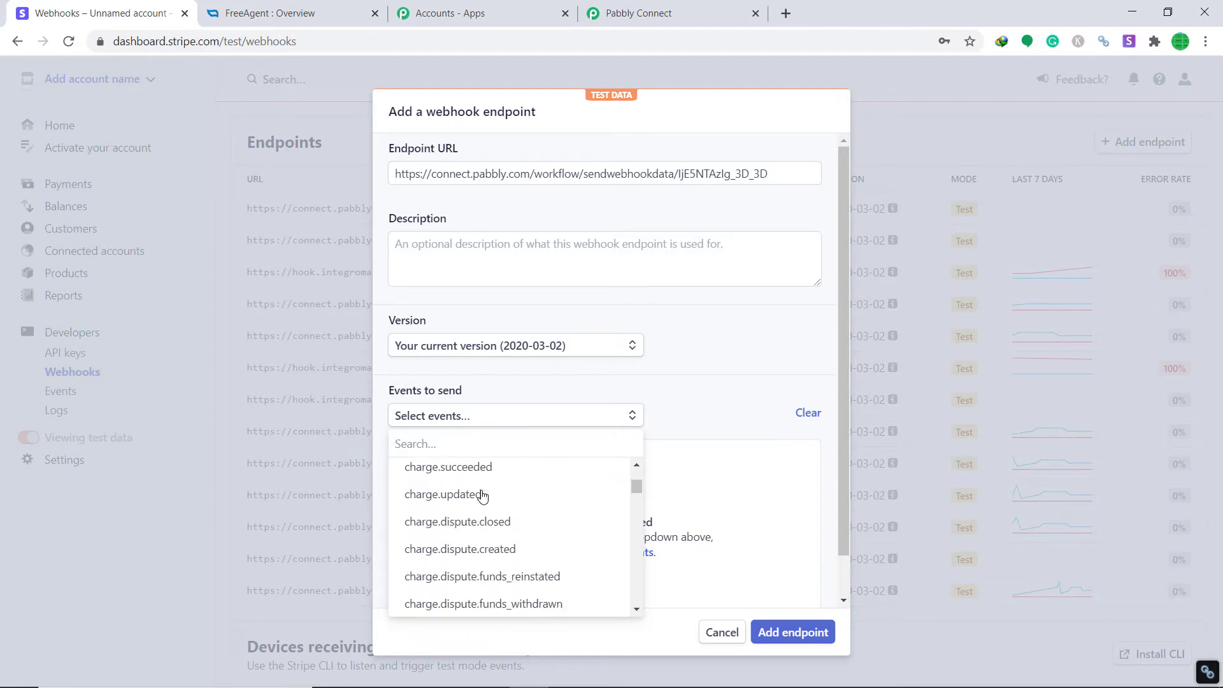
{"action": "scroll", "coordinate": [482, 495], "scroll_direction": "down", "scroll_amount": 5}
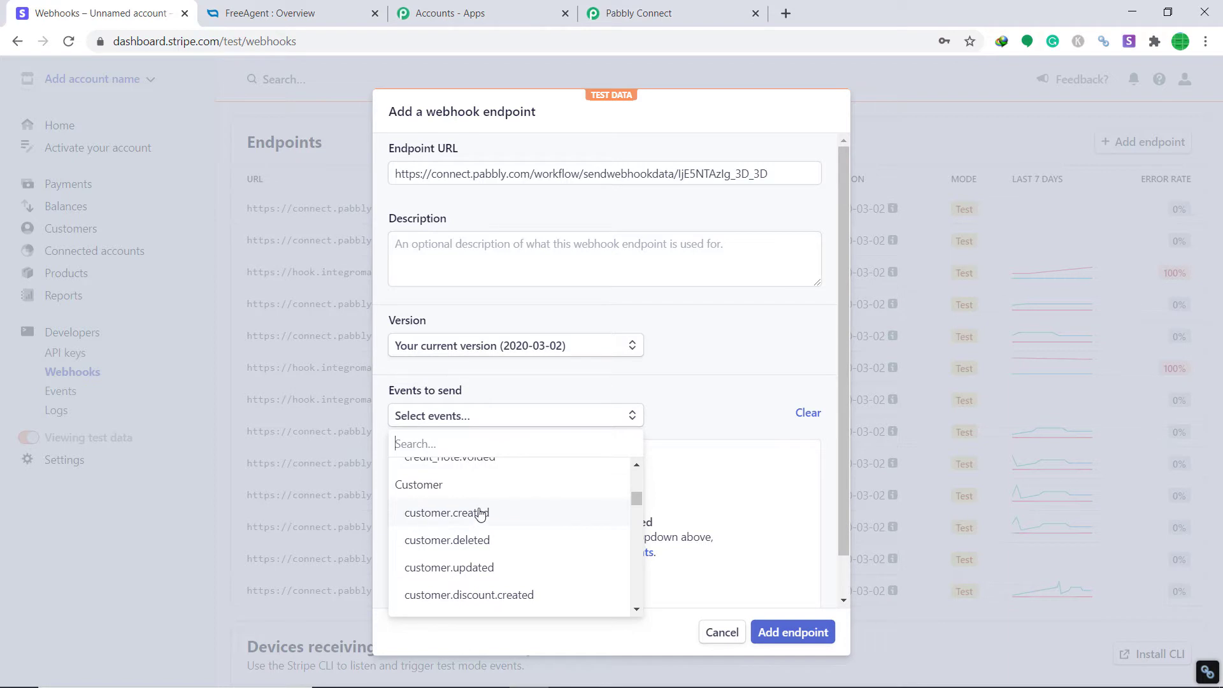
{"action": "left_click", "coordinate": [449, 515]}
{"action": "left_click", "coordinate": [794, 631]}
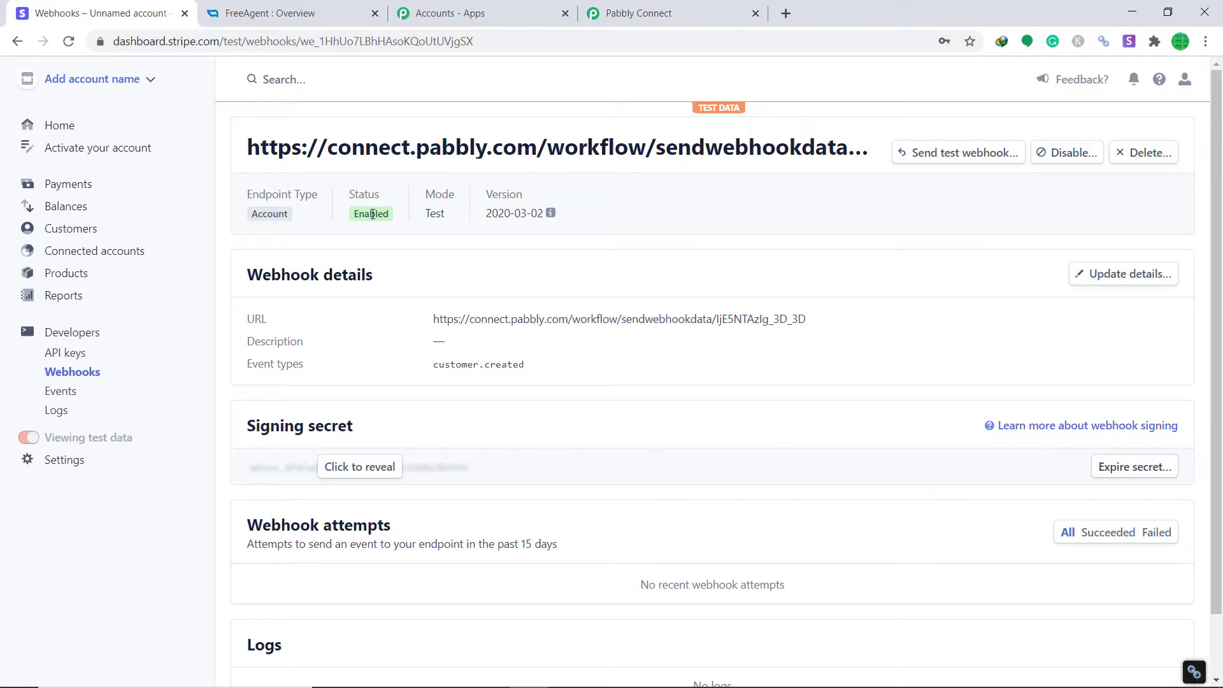
Start capturing the Stripe webhook response in Pabbly, then open Stripe's Customers list
{"action": "left_click", "coordinate": [595, 9]}
{"action": "scroll", "coordinate": [767, 253], "scroll_direction": "down", "scroll_amount": 5}
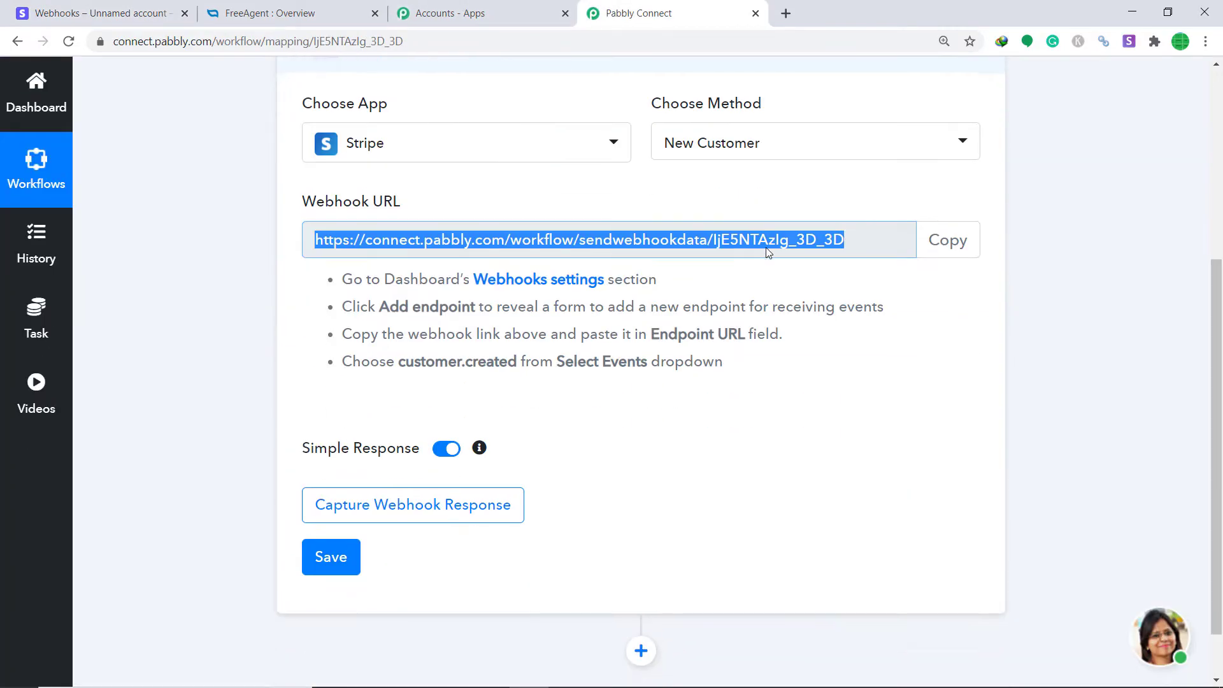
{"action": "scroll", "coordinate": [767, 253], "scroll_direction": "down", "scroll_amount": 1}
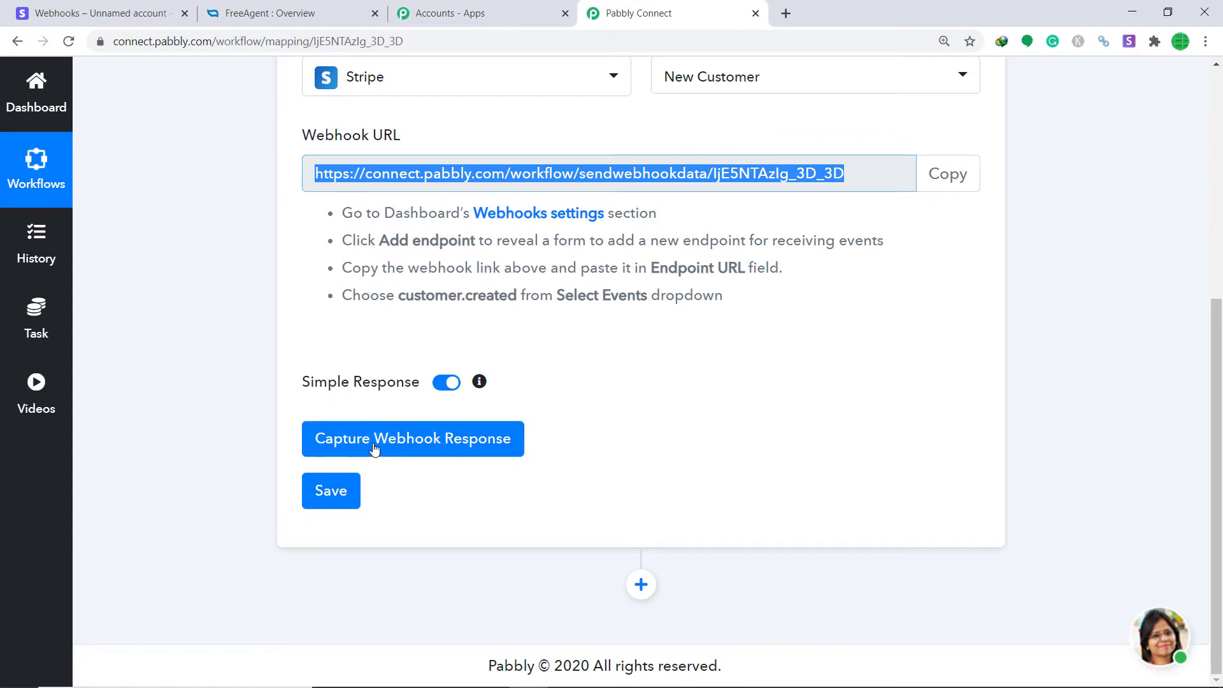
{"action": "left_click", "coordinate": [375, 448]}
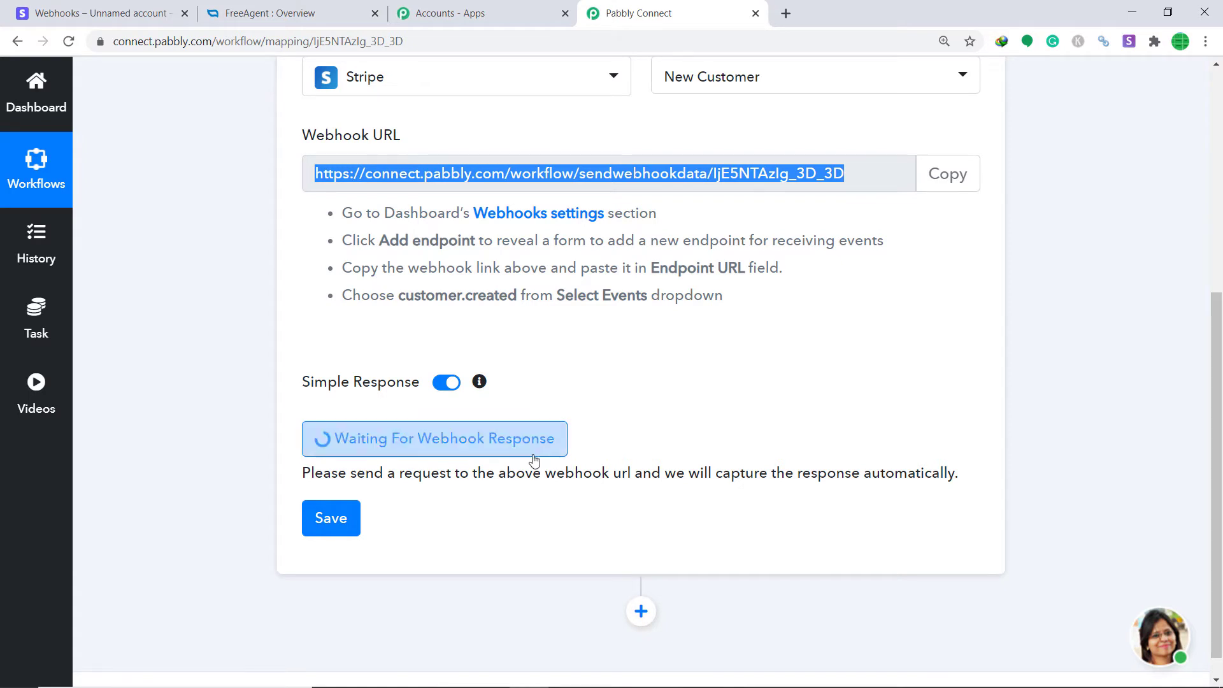
{"action": "left_click", "coordinate": [76, 9]}
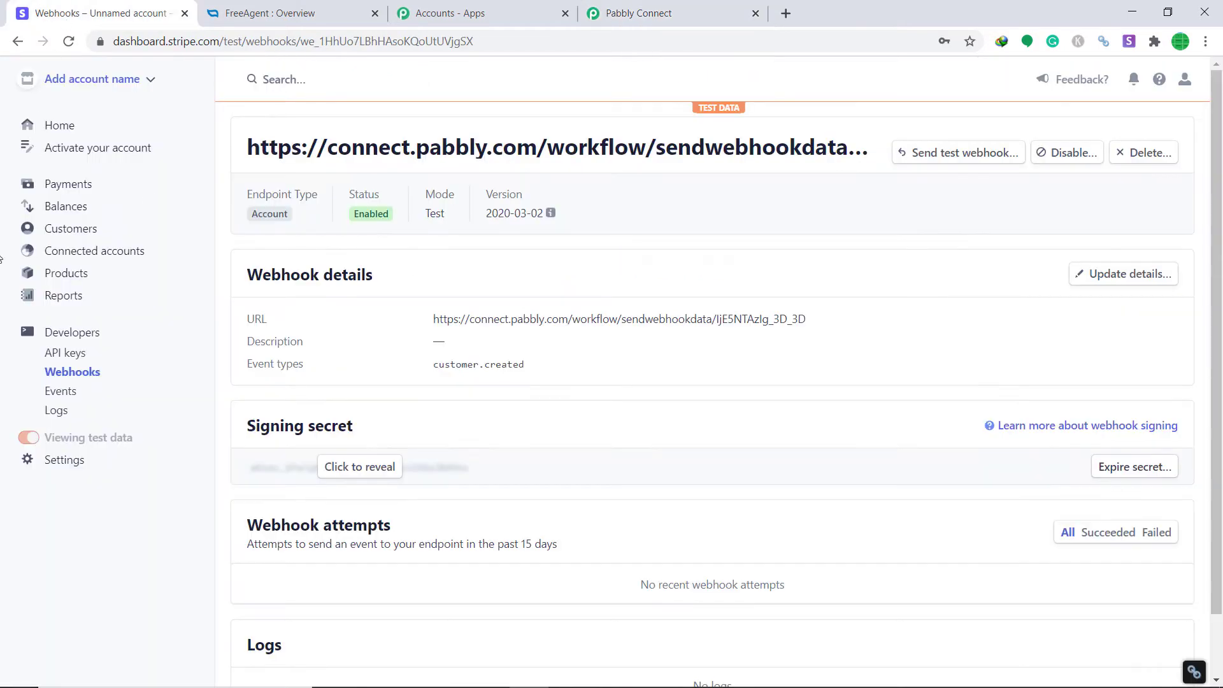
{"action": "left_click", "coordinate": [74, 235]}
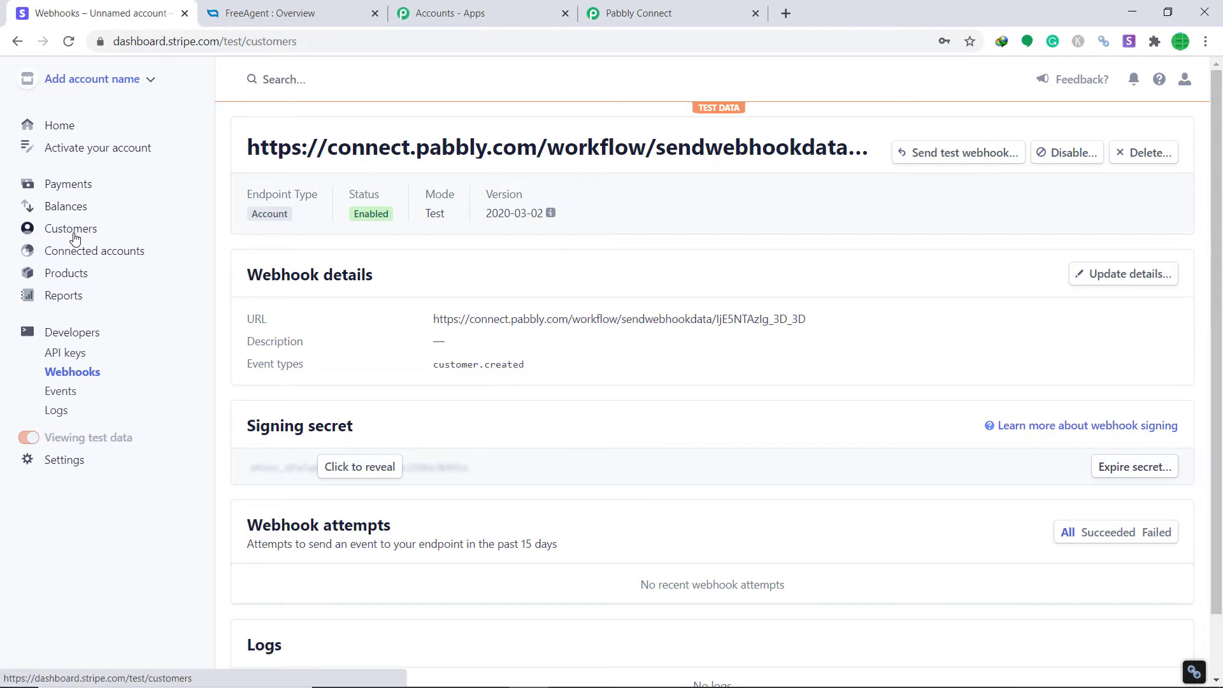
Start a new customer and fill in the name, account email and a description
{"action": "left_click", "coordinate": [1083, 332]}
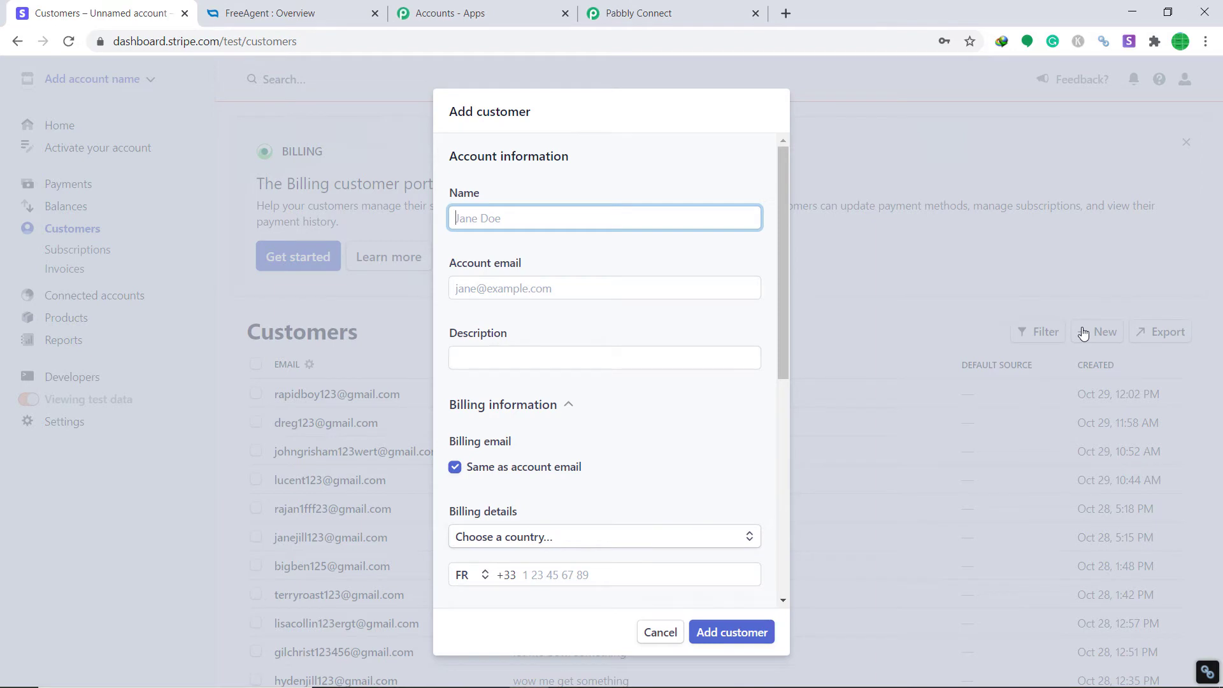
{"action": "left_click", "coordinate": [573, 281]}
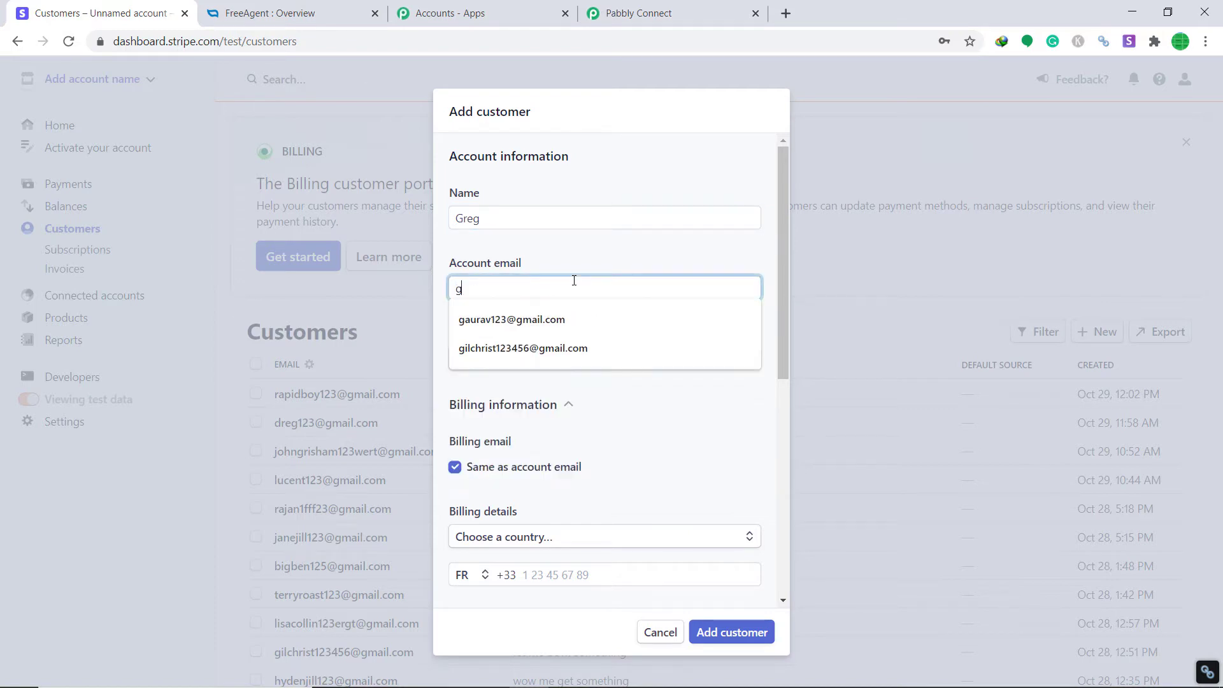
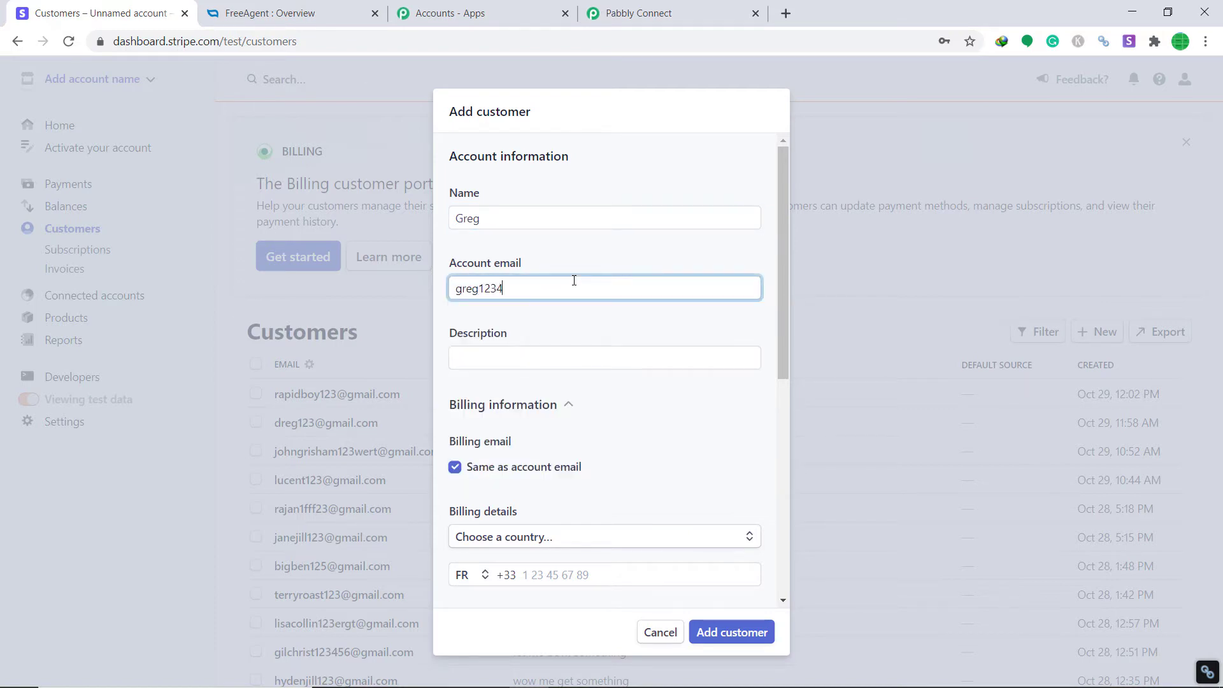
{"action": "left_click", "coordinate": [528, 348]}
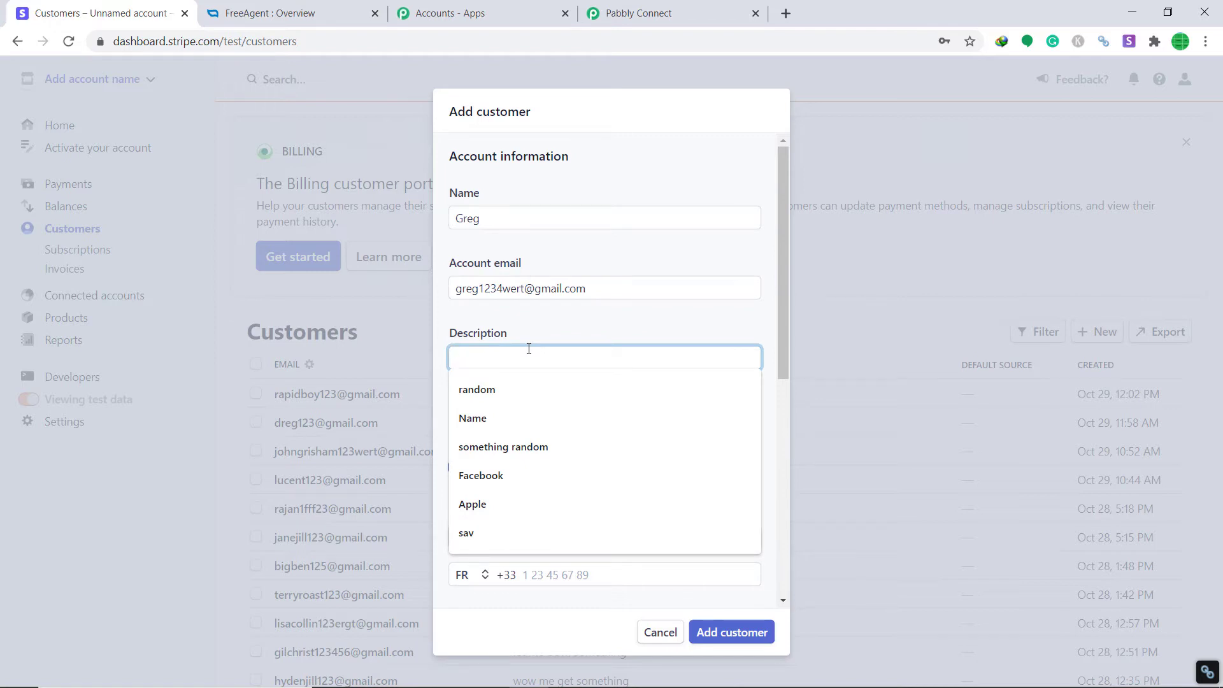
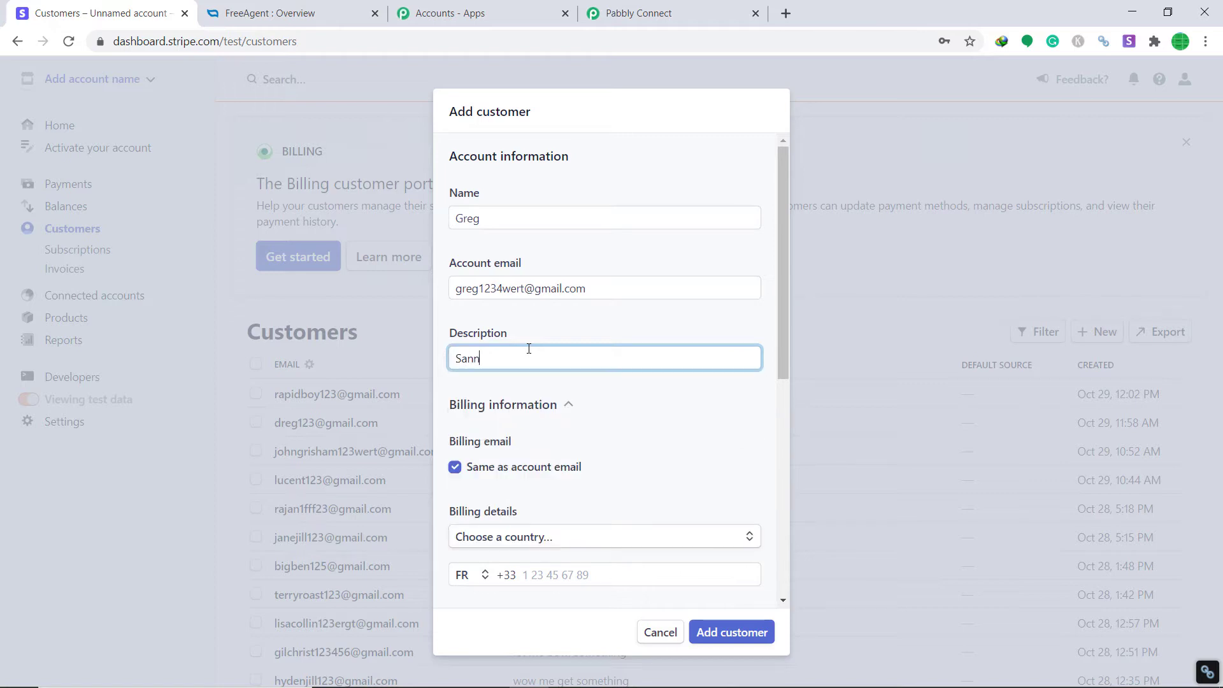
Set the customer's billing country to France
{"action": "scroll", "coordinate": [546, 355], "scroll_direction": "down", "scroll_amount": 1}
{"action": "scroll", "coordinate": [547, 355], "scroll_direction": "down", "scroll_amount": 2}
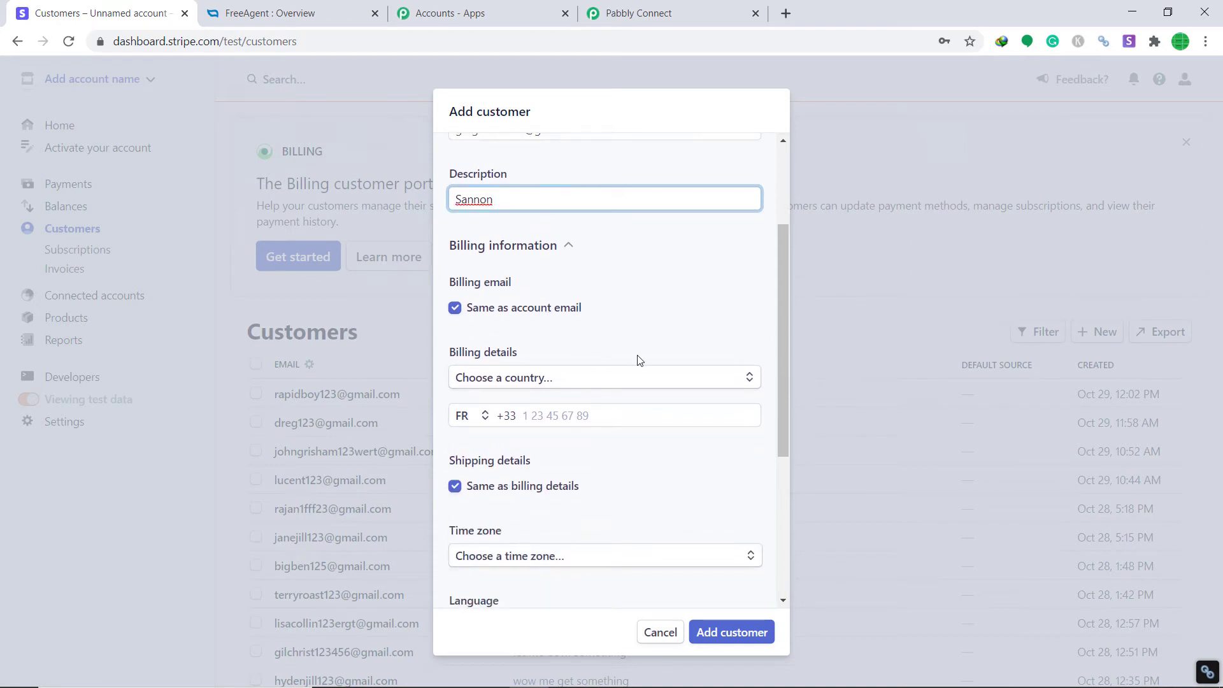
{"action": "left_click", "coordinate": [554, 378]}
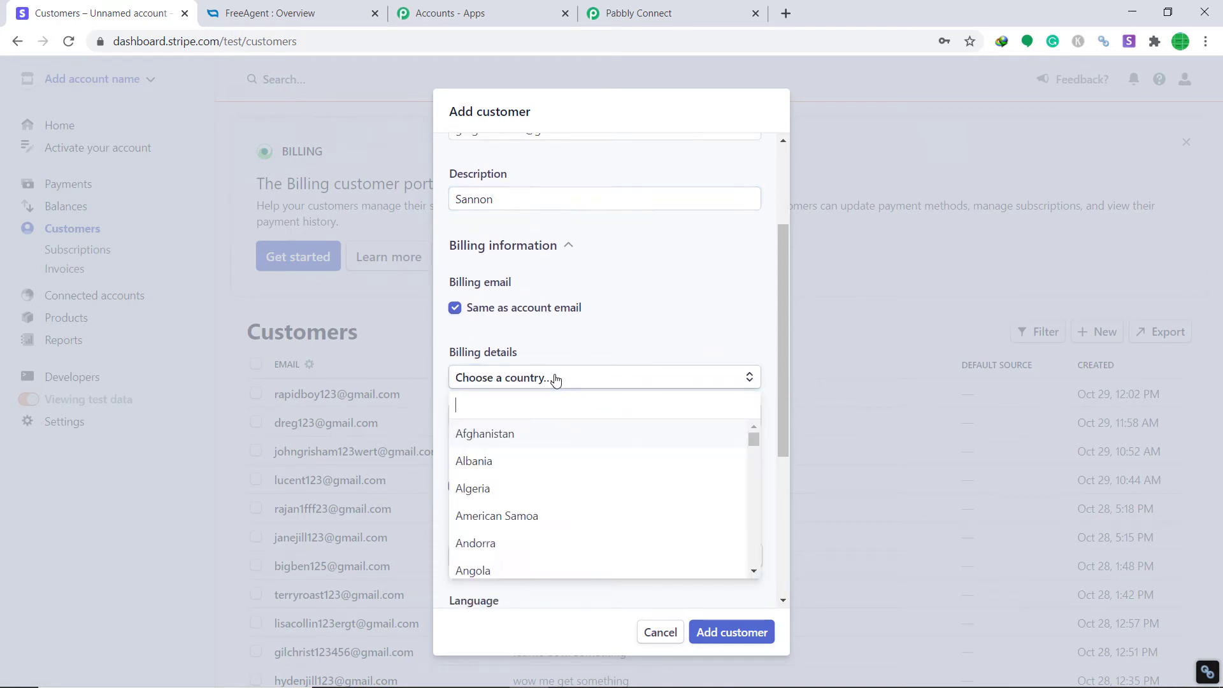
{"action": "type", "text": "fran"}
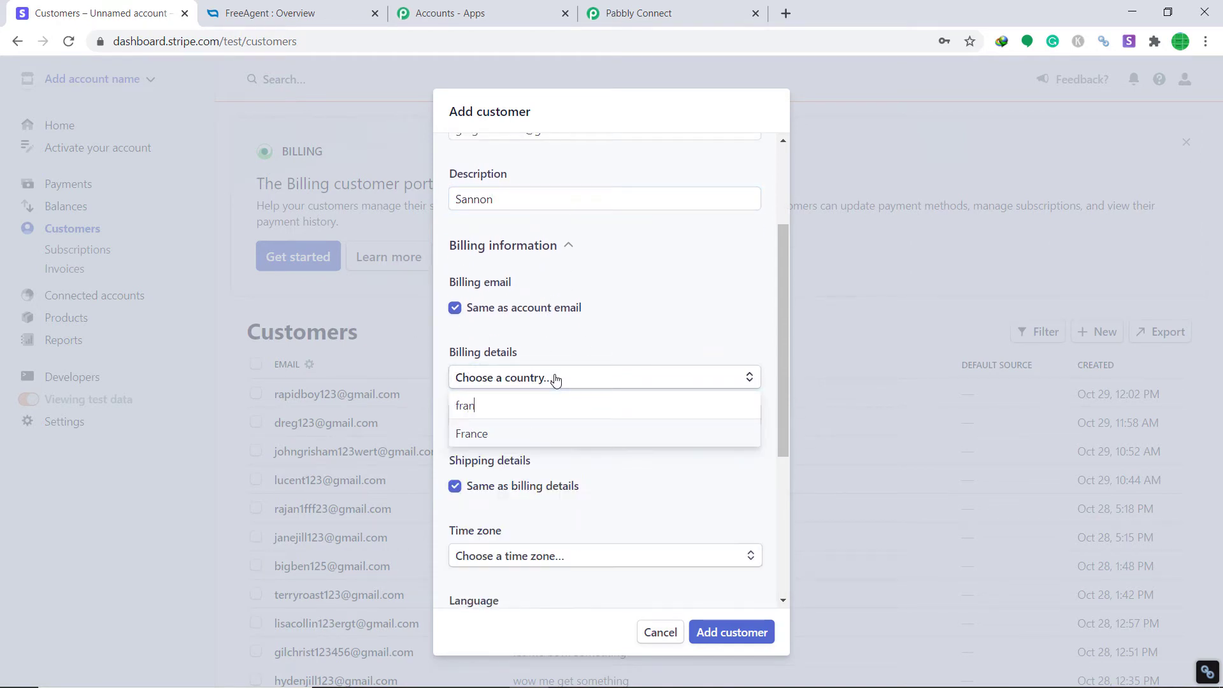
{"action": "left_click", "coordinate": [571, 435]}
Enter the customer's two address lines, postal code, city and phone number
{"action": "left_click", "coordinate": [494, 415]}
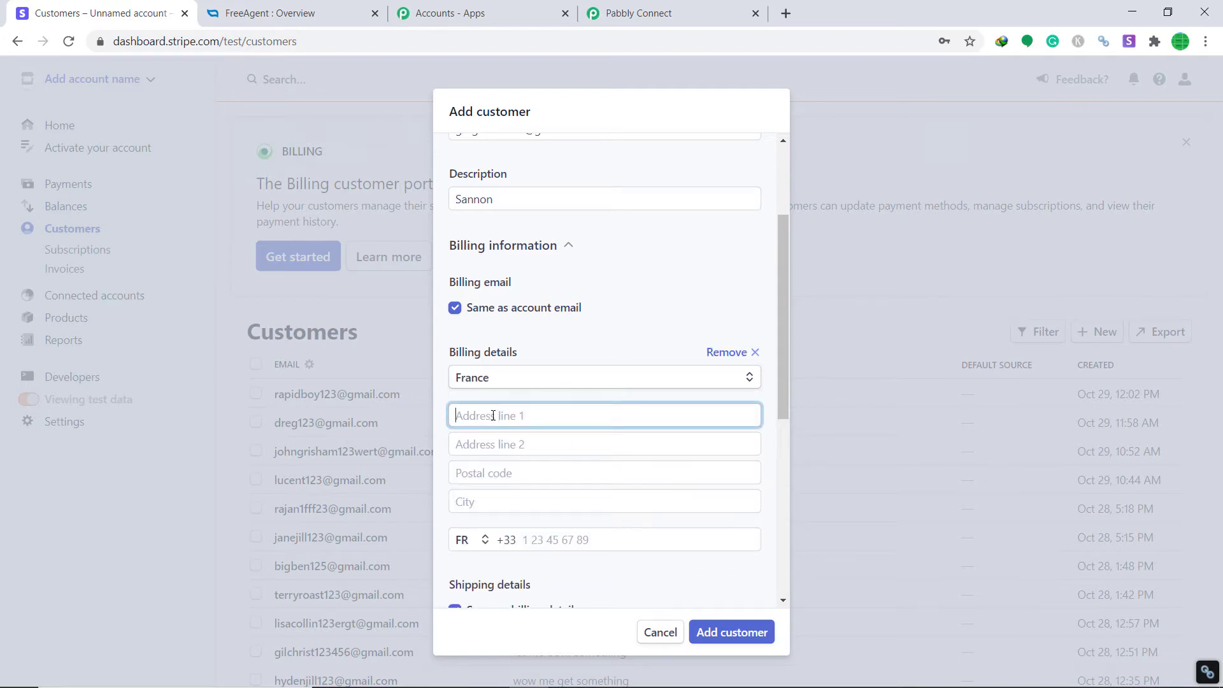
{"action": "type", "text": "BYN Corportation"}
{"action": "left_click", "coordinate": [513, 444]}
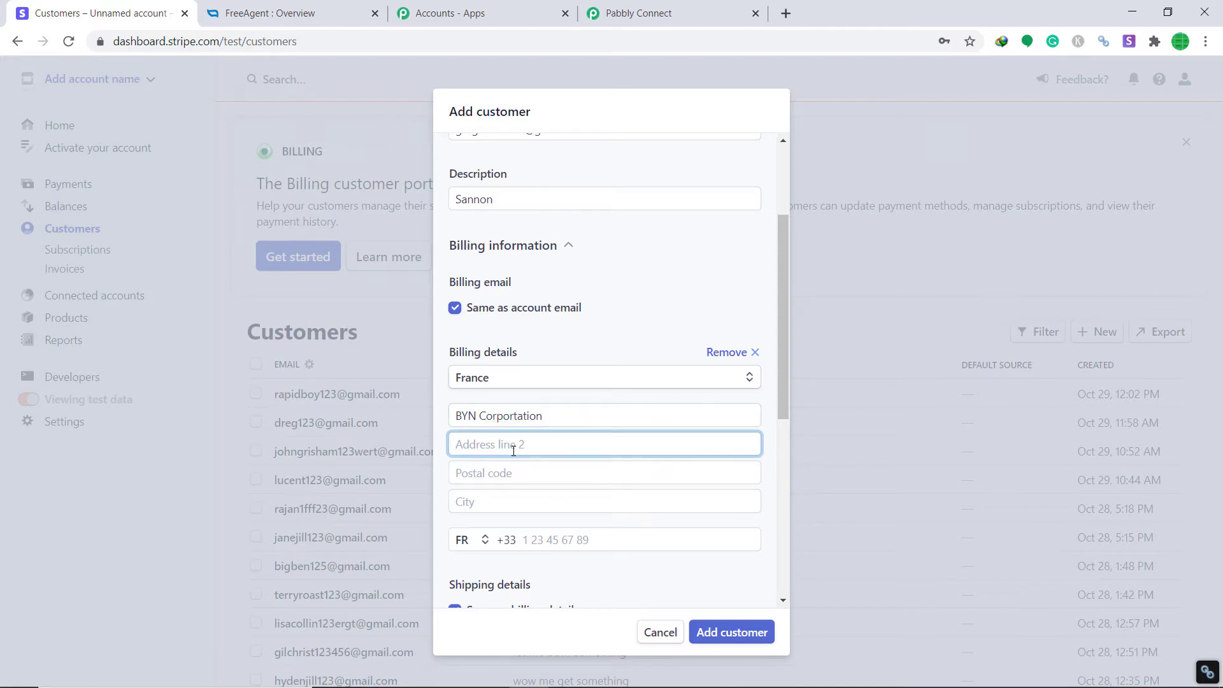
{"action": "type", "text": "Near Random Theatre"}
{"action": "left_click", "coordinate": [522, 471]}
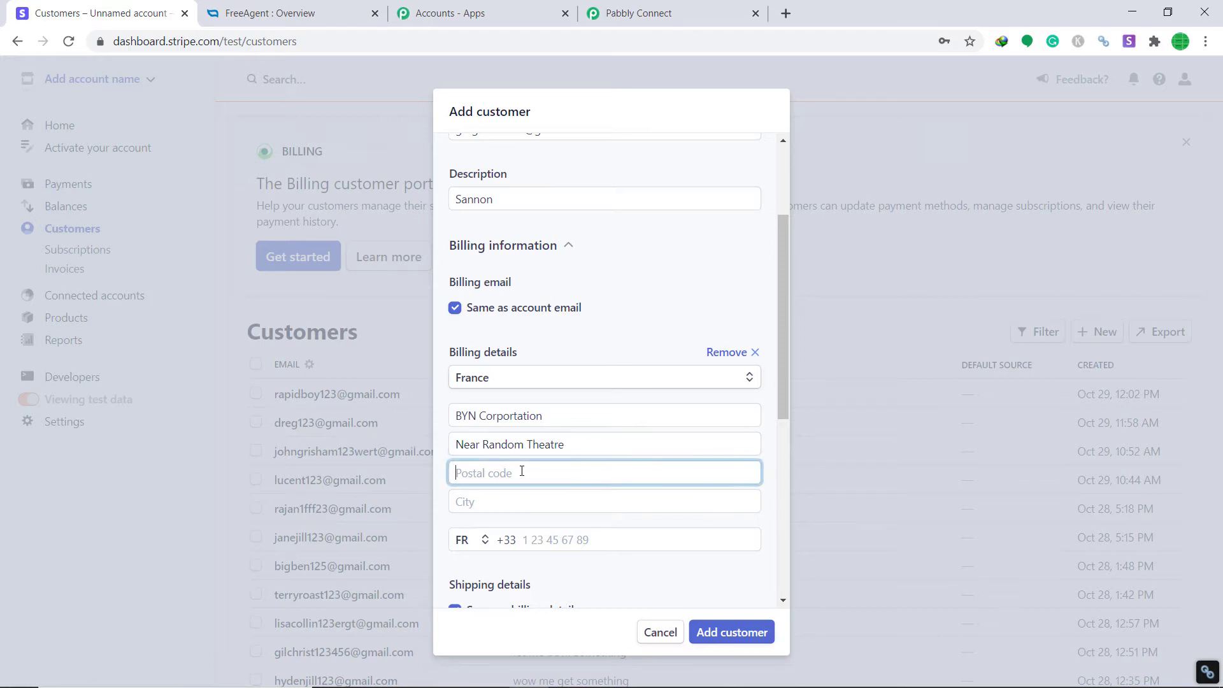
{"action": "type", "text": "75001"}
{"action": "left_click", "coordinate": [514, 508]}
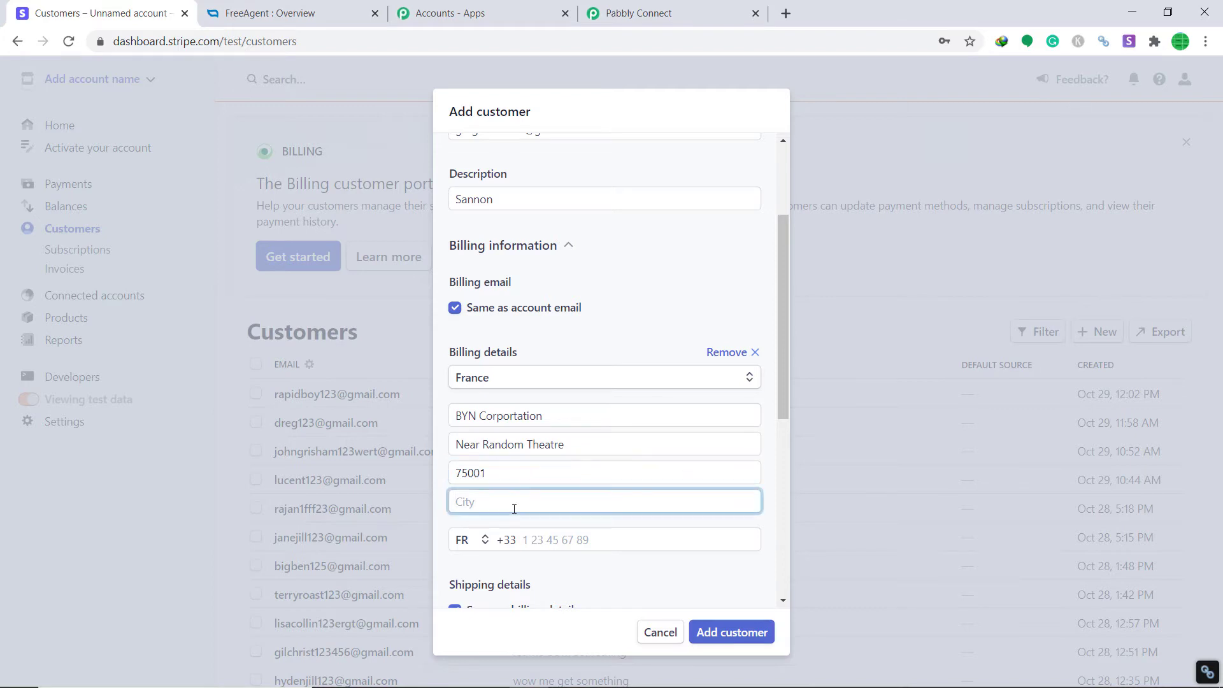
{"action": "type", "text": "Paris"}
{"action": "left_click", "coordinate": [537, 546]}
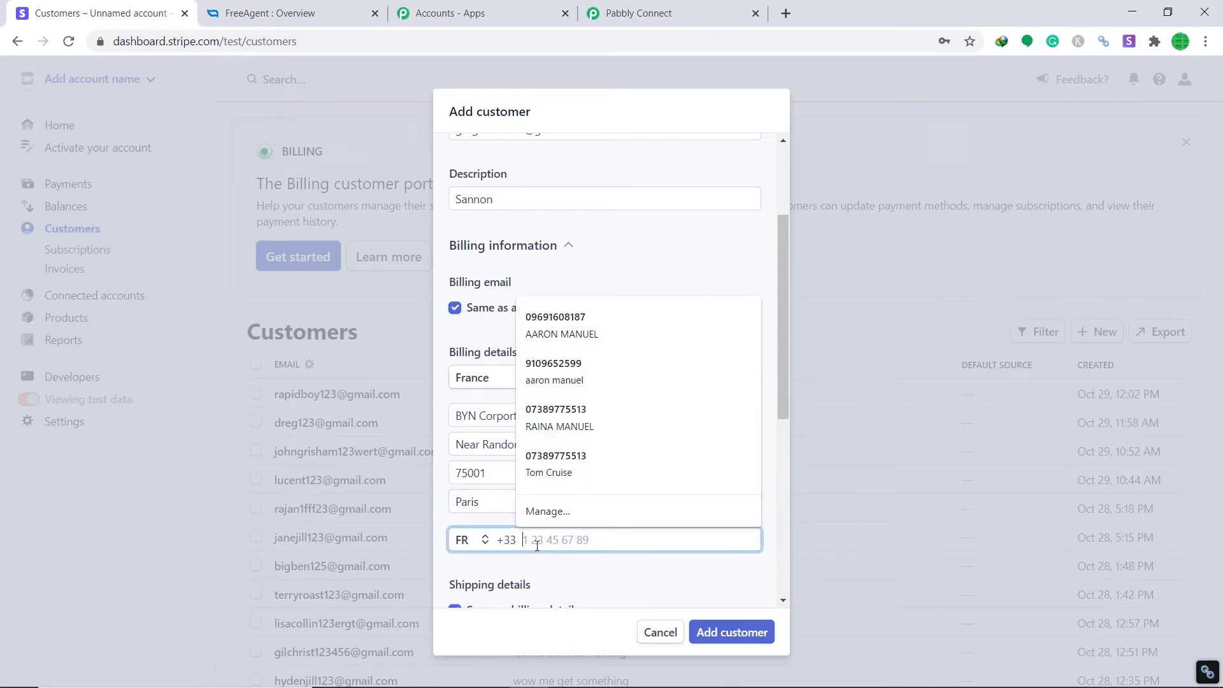
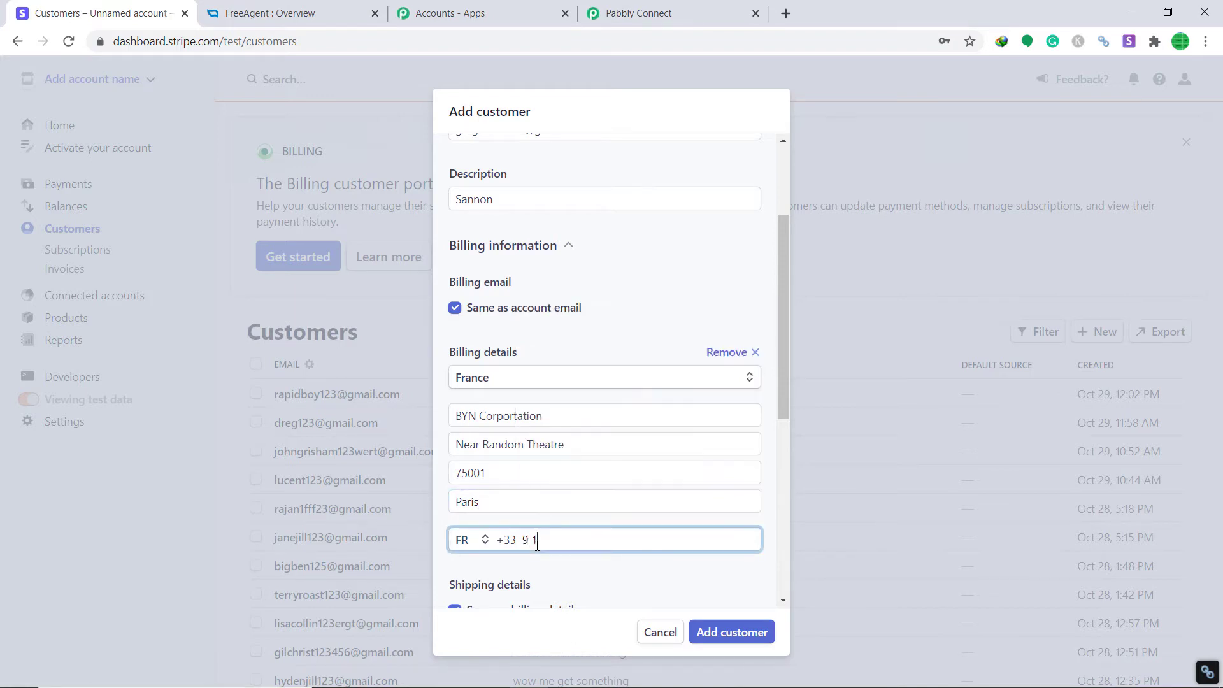
Set language to French and currency to CHF - Swiss Franc, then add the customer
{"action": "scroll", "coordinate": [546, 540], "scroll_direction": "down", "scroll_amount": 4}
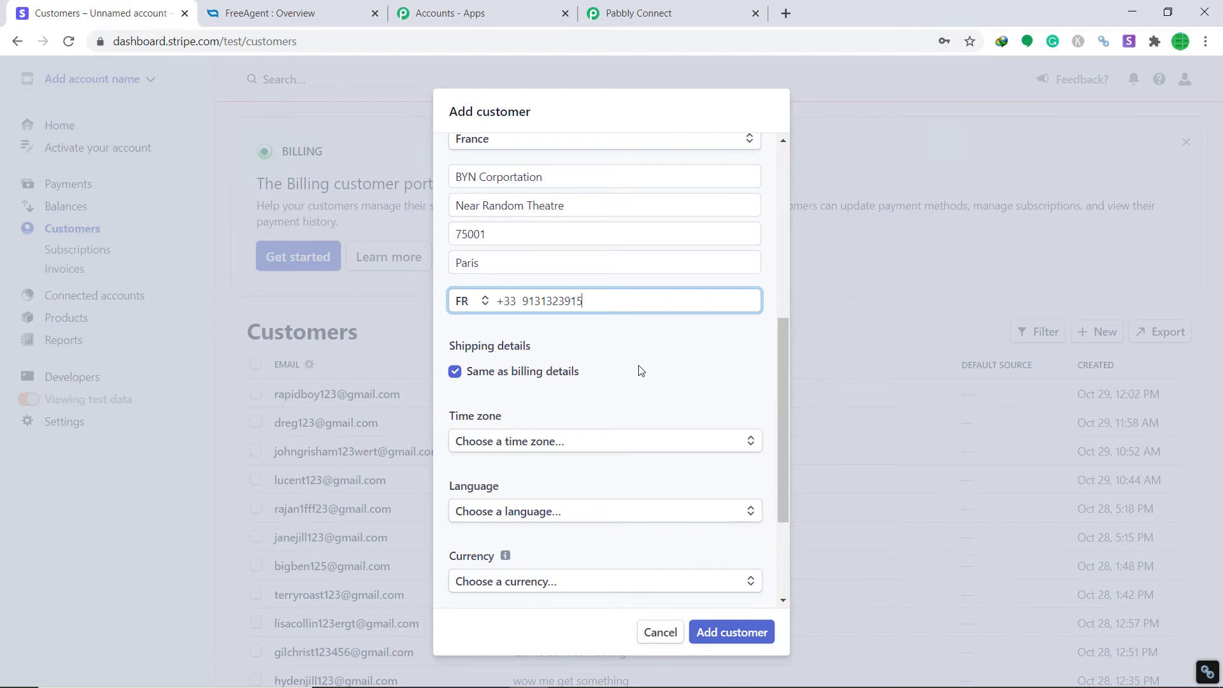
{"action": "scroll", "coordinate": [639, 368], "scroll_direction": "down", "scroll_amount": 1}
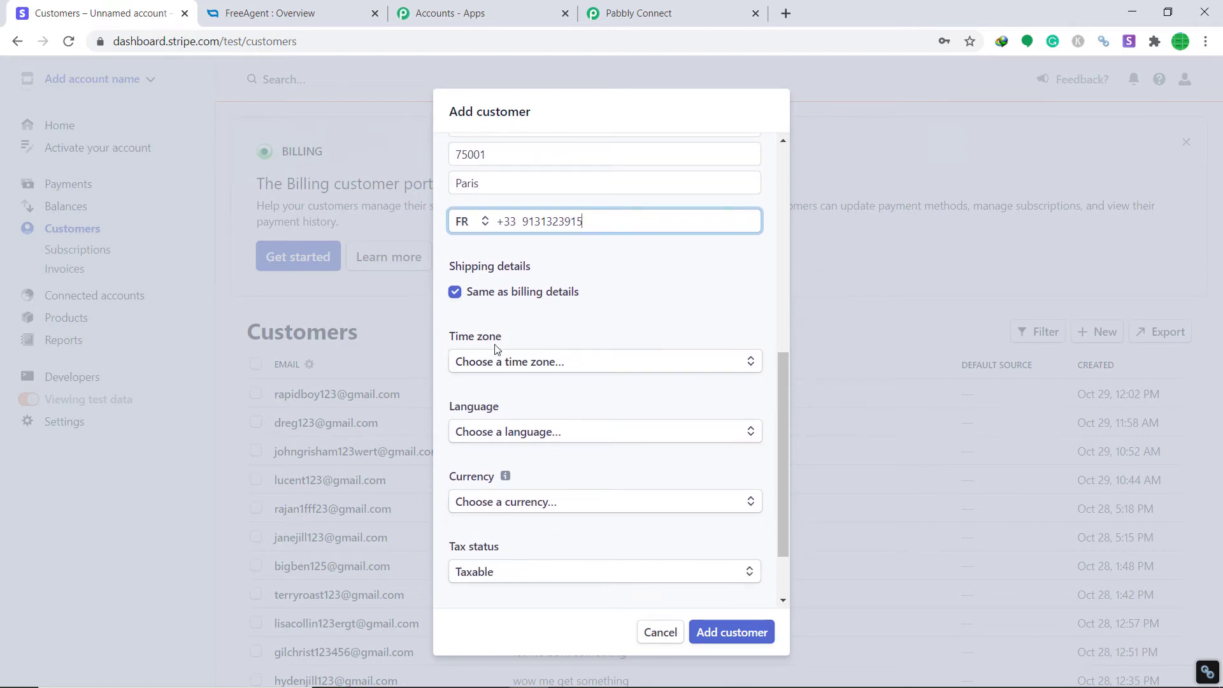
{"action": "scroll", "coordinate": [495, 346], "scroll_direction": "down", "scroll_amount": 1}
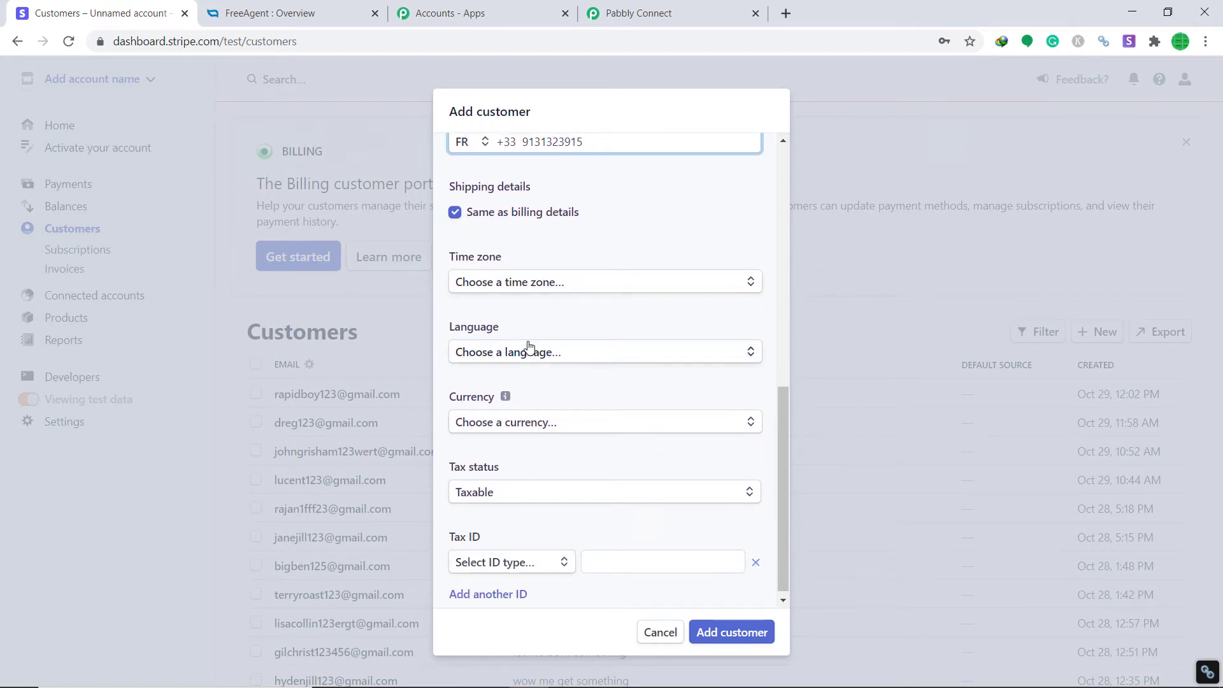
{"action": "scroll", "coordinate": [475, 342], "scroll_direction": "down", "scroll_amount": 1}
{"action": "left_click", "coordinate": [500, 355]}
{"action": "type", "text": "fren"}
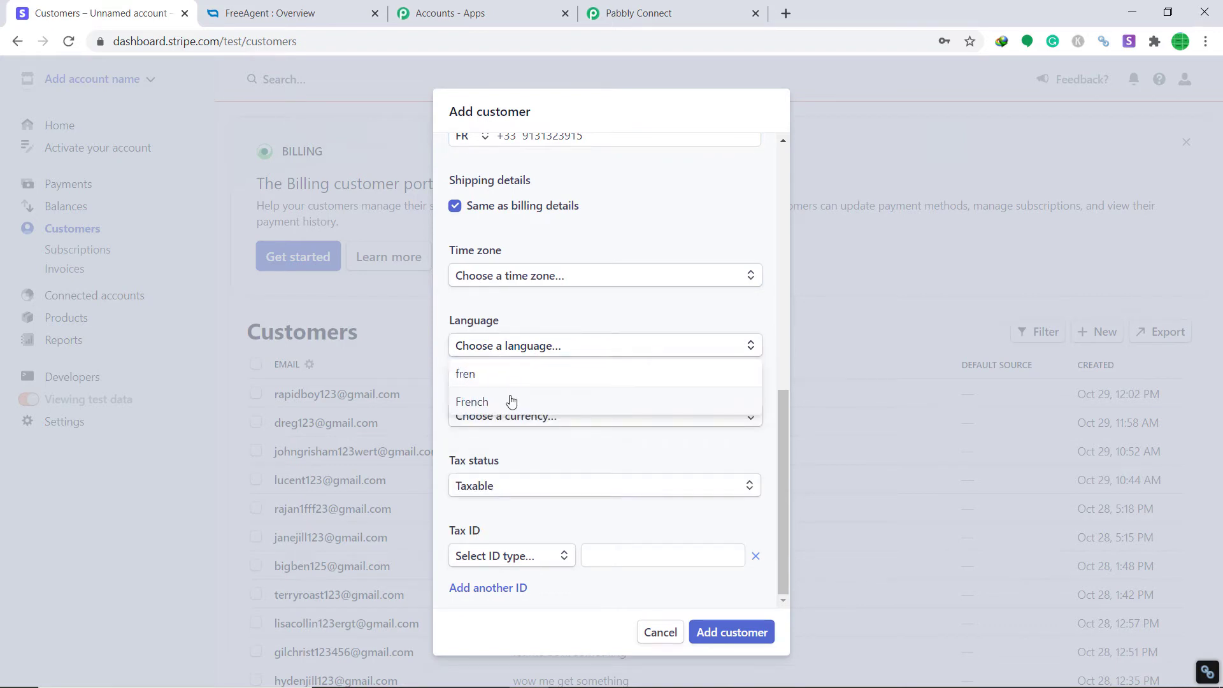
{"action": "left_click", "coordinate": [510, 401]}
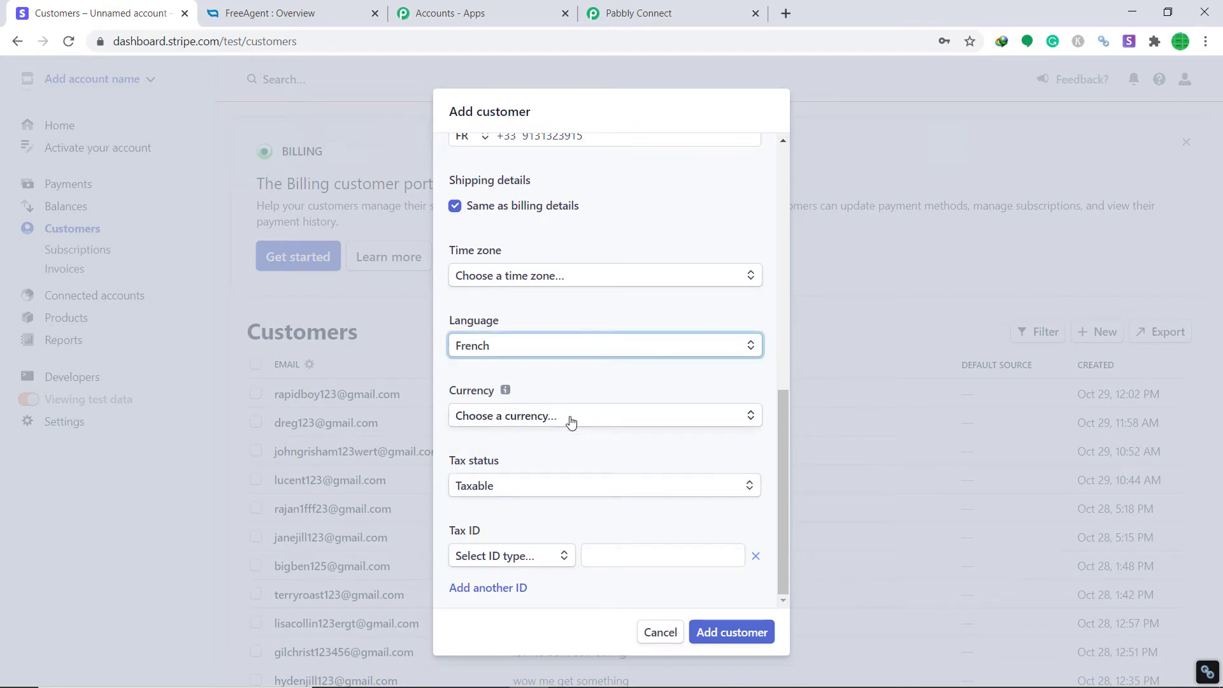
{"action": "left_click", "coordinate": [566, 422]}
{"action": "type", "text": "sw"}
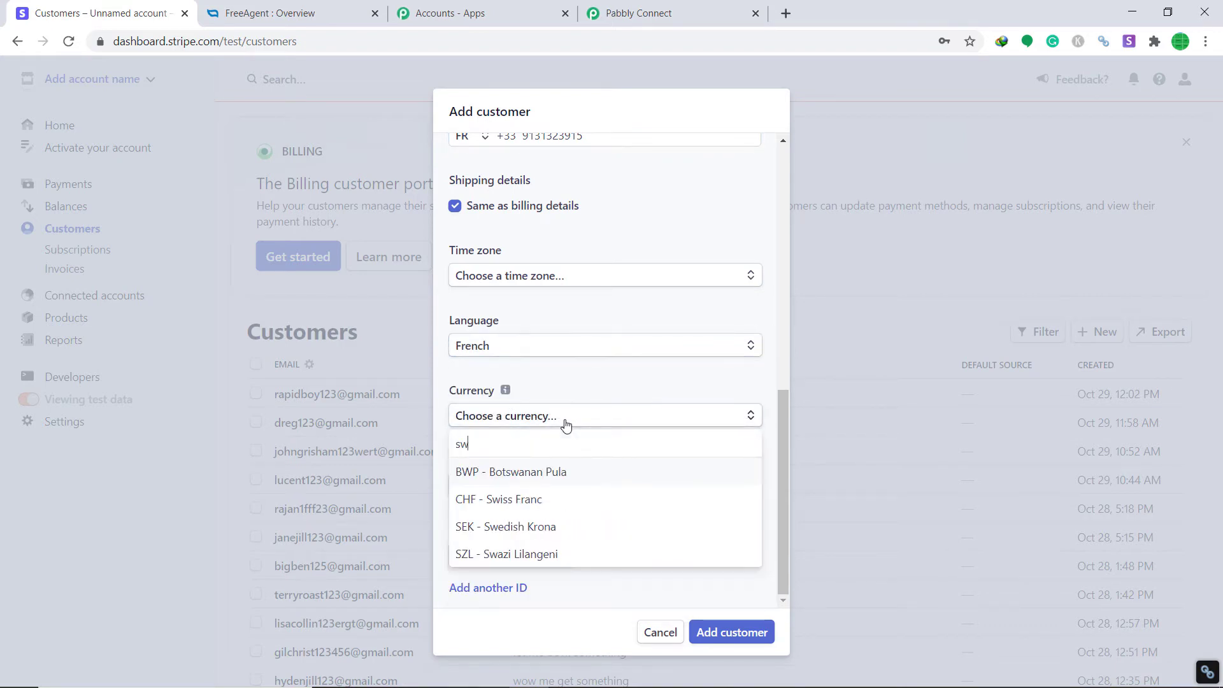
{"action": "type", "text": "iss"}
{"action": "left_click", "coordinate": [527, 474]}
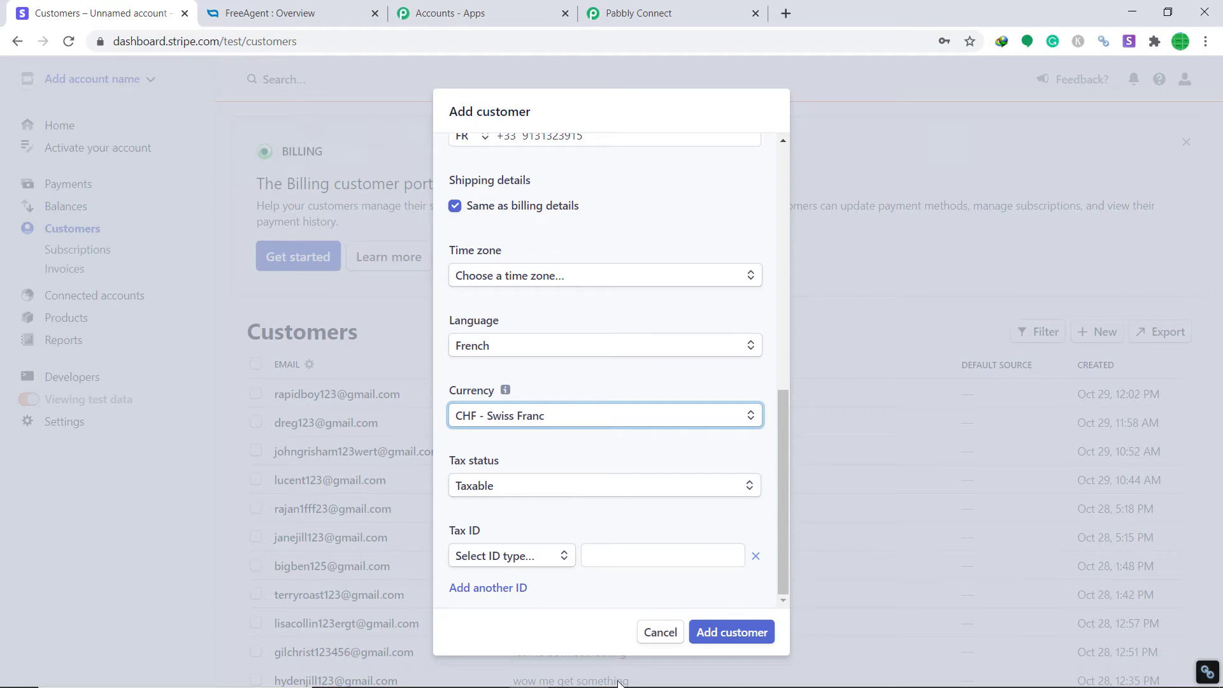
{"action": "left_click", "coordinate": [706, 633]}
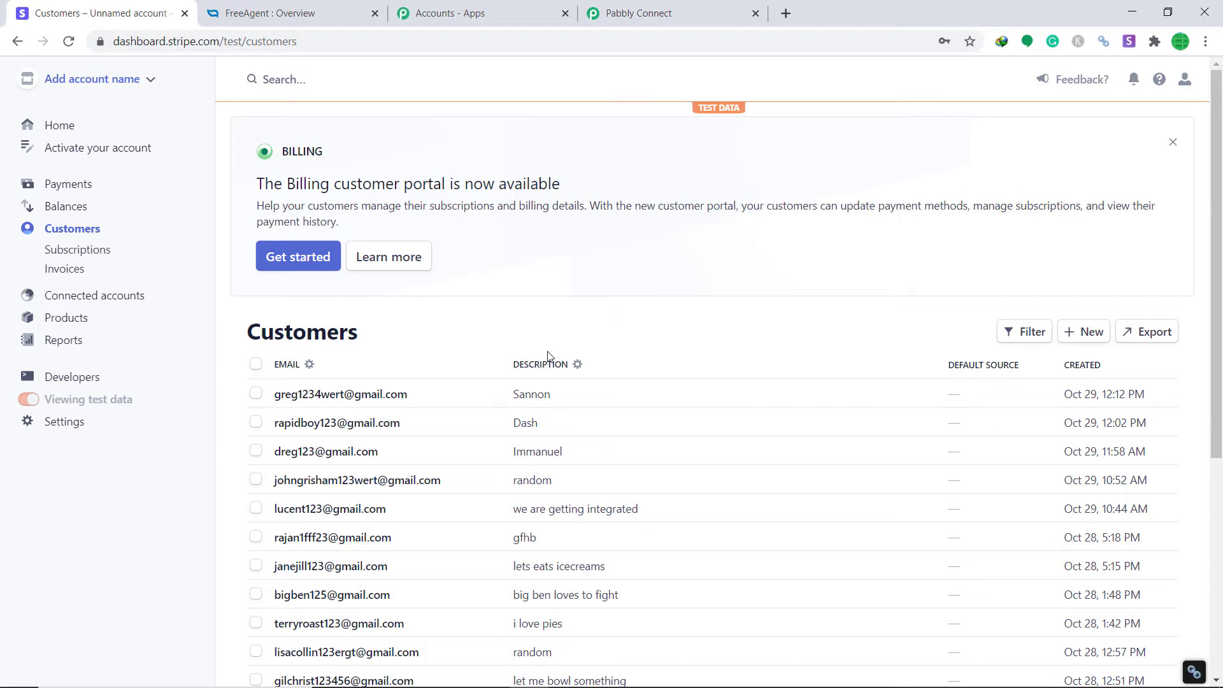
Scroll past the captured Stripe customer data and add an empty action step below the trigger
{"action": "left_click", "coordinate": [639, 13]}
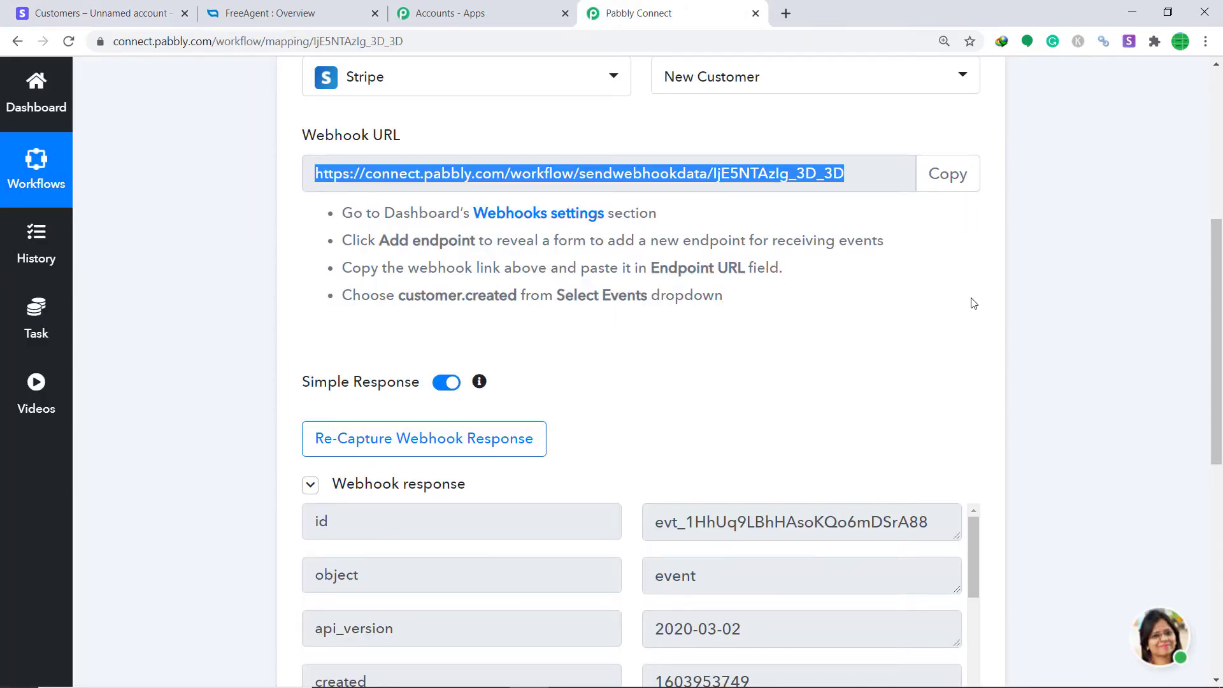
{"action": "scroll", "coordinate": [973, 304], "scroll_direction": "down", "scroll_amount": 3}
{"action": "left_click_drag", "start_coordinate": [1204, 316], "coordinate": [1209, 407]}
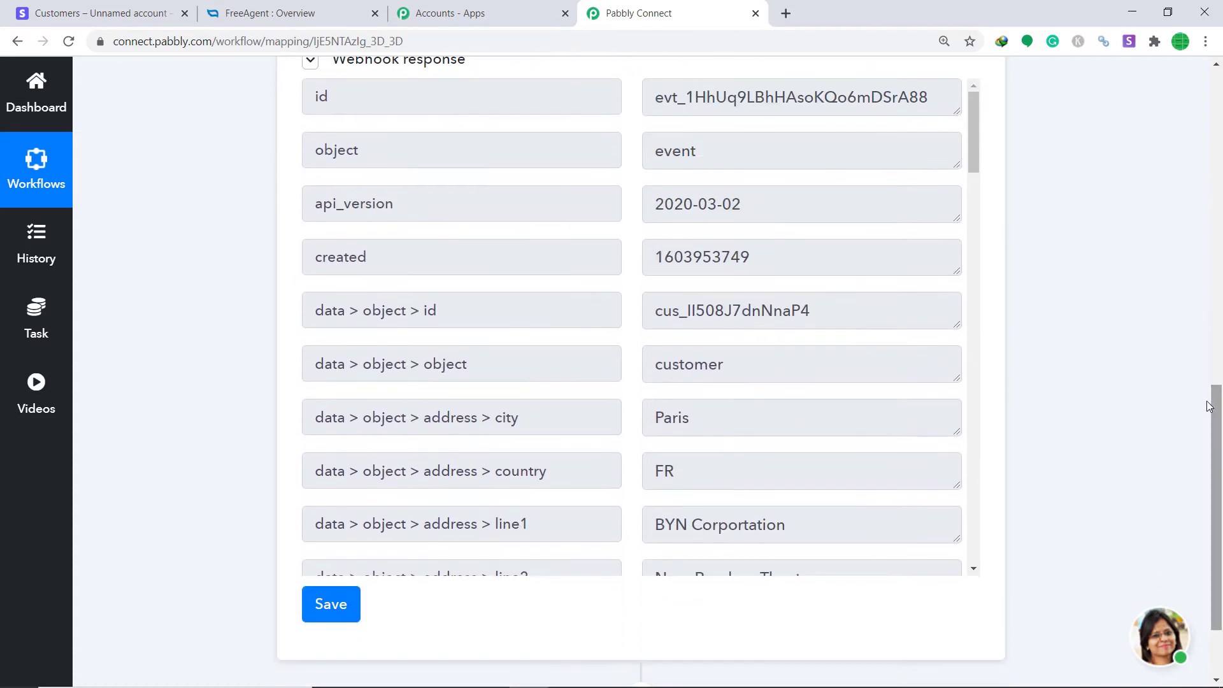
{"action": "scroll", "coordinate": [601, 307], "scroll_direction": "down", "scroll_amount": 3}
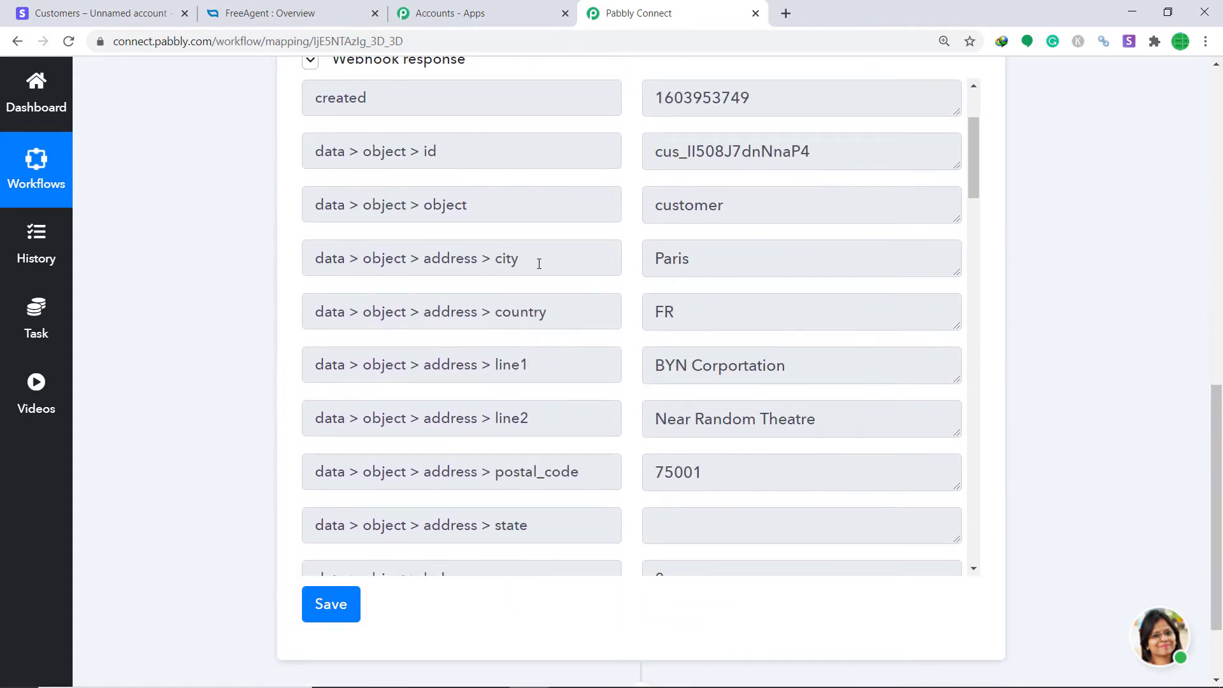
{"action": "scroll", "coordinate": [748, 287], "scroll_direction": "down", "scroll_amount": 3}
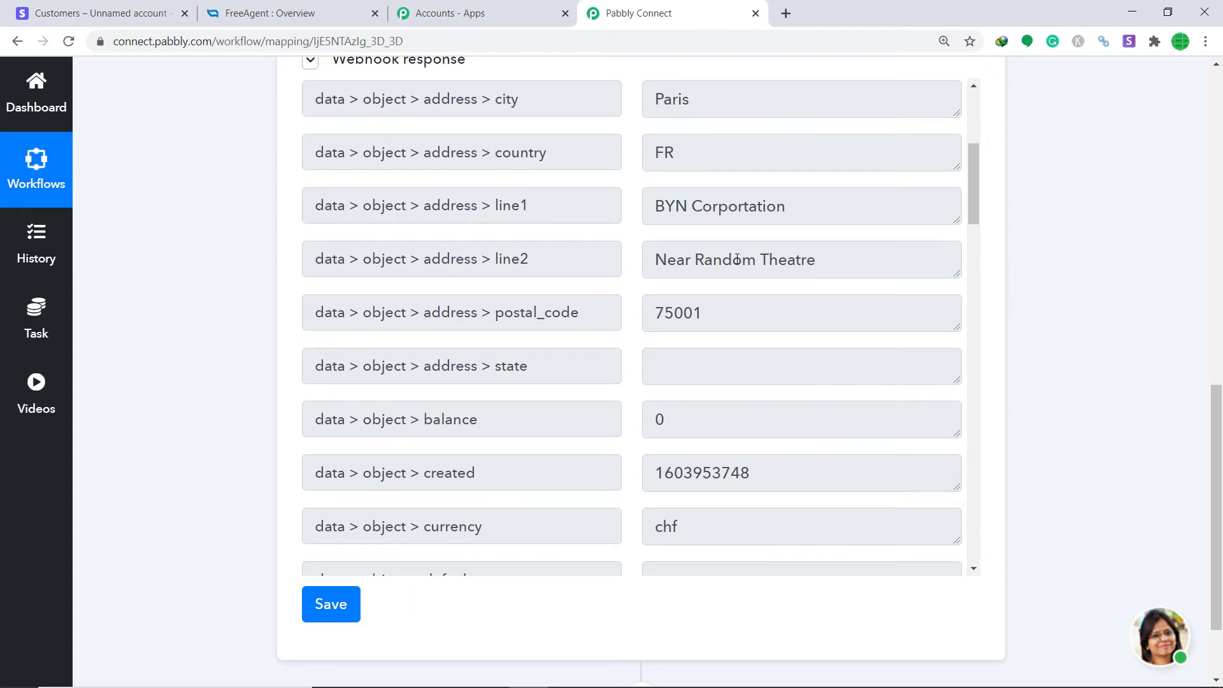
{"action": "scroll", "coordinate": [636, 195], "scroll_direction": "down", "scroll_amount": 2}
{"action": "scroll", "coordinate": [718, 202], "scroll_direction": "down", "scroll_amount": 4}
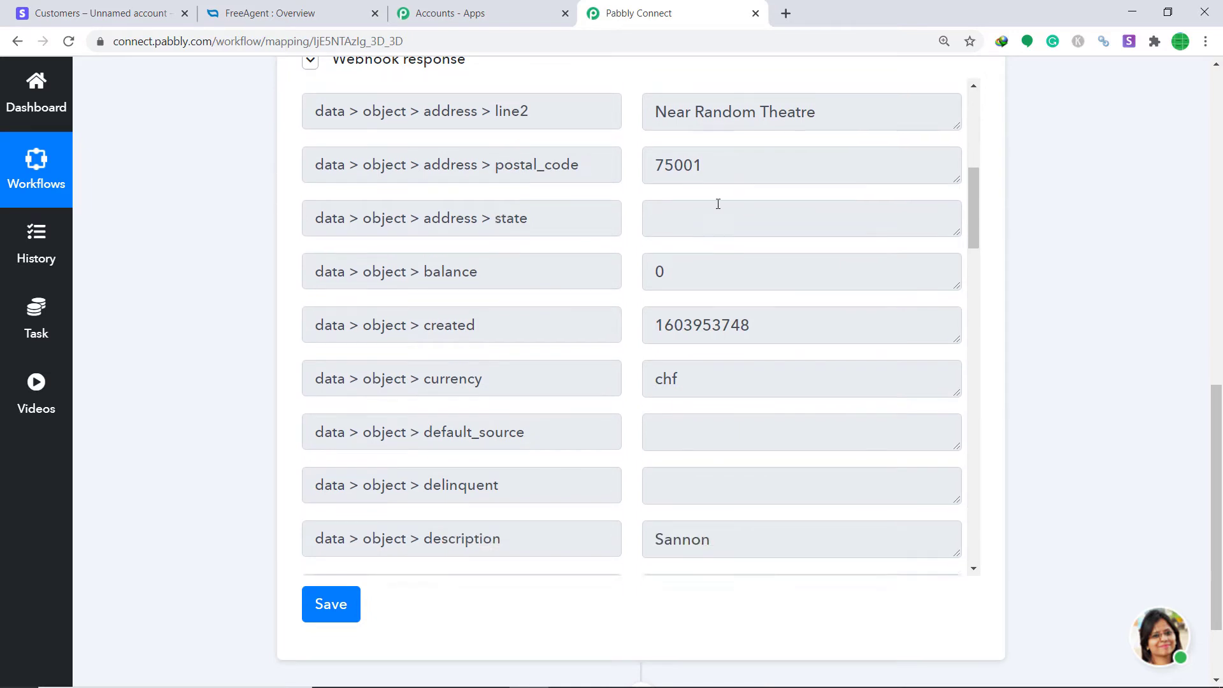
{"action": "scroll", "coordinate": [399, 280], "scroll_direction": "down", "scroll_amount": 1}
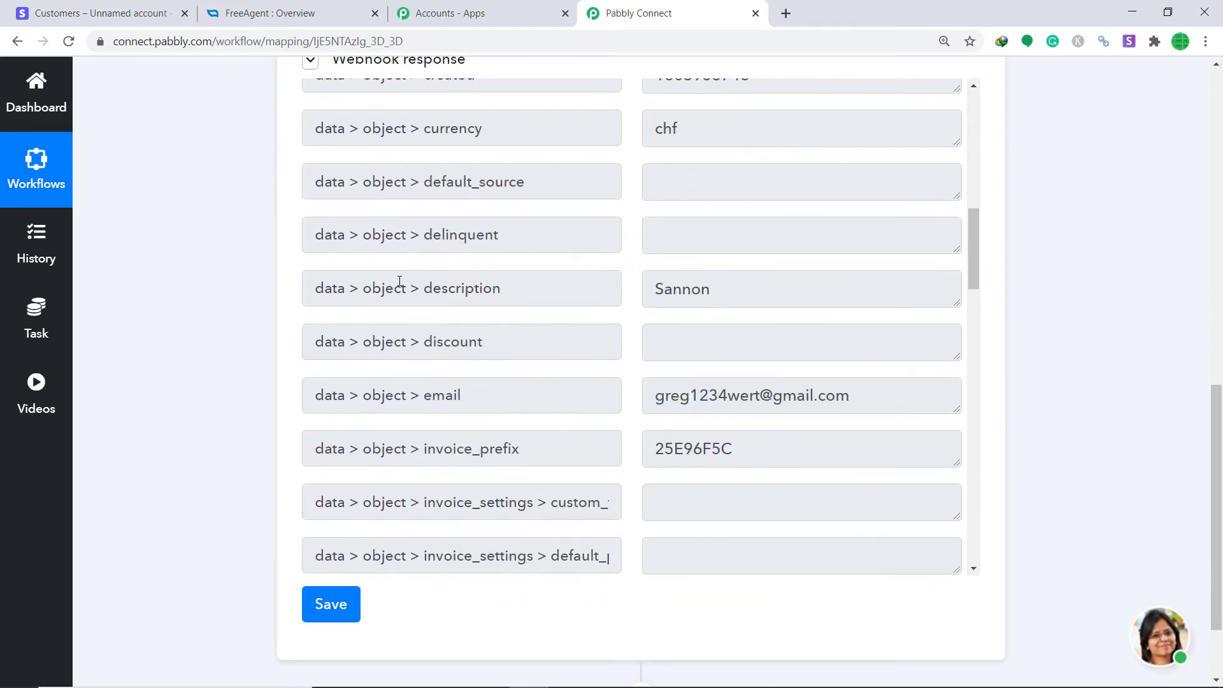
{"action": "scroll", "coordinate": [745, 281], "scroll_direction": "down", "scroll_amount": 4}
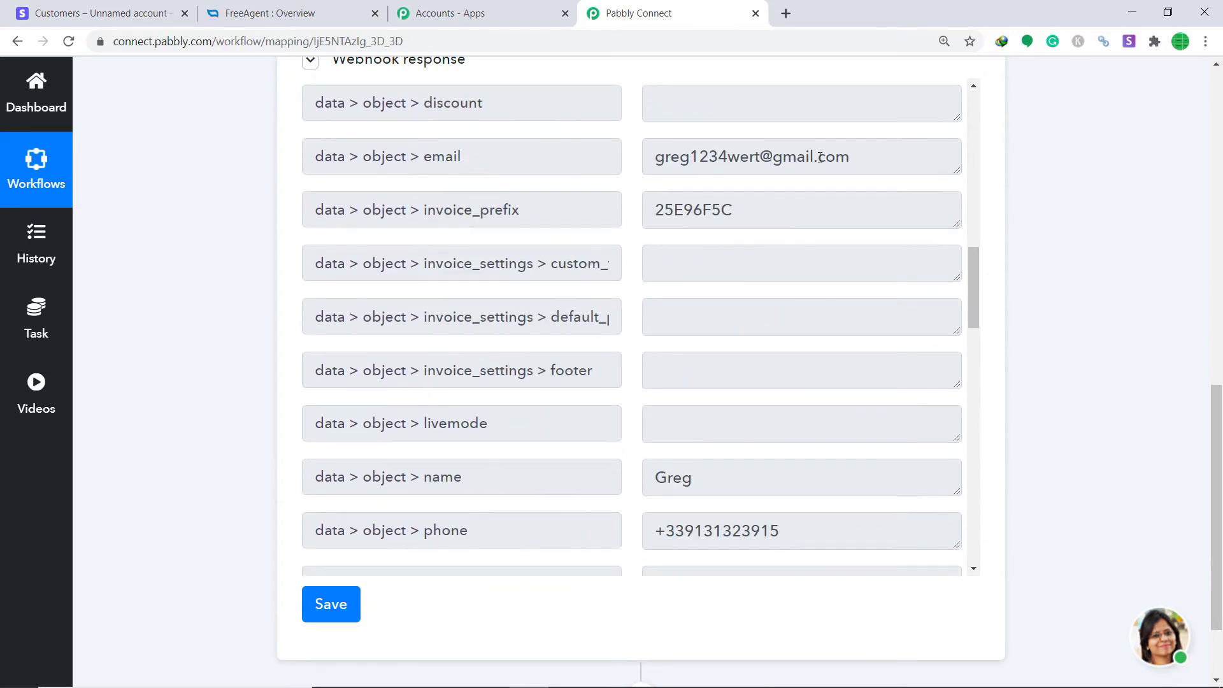
{"action": "scroll", "coordinate": [500, 267], "scroll_direction": "down", "scroll_amount": 3}
{"action": "scroll", "coordinate": [625, 330], "scroll_direction": "down", "scroll_amount": 1}
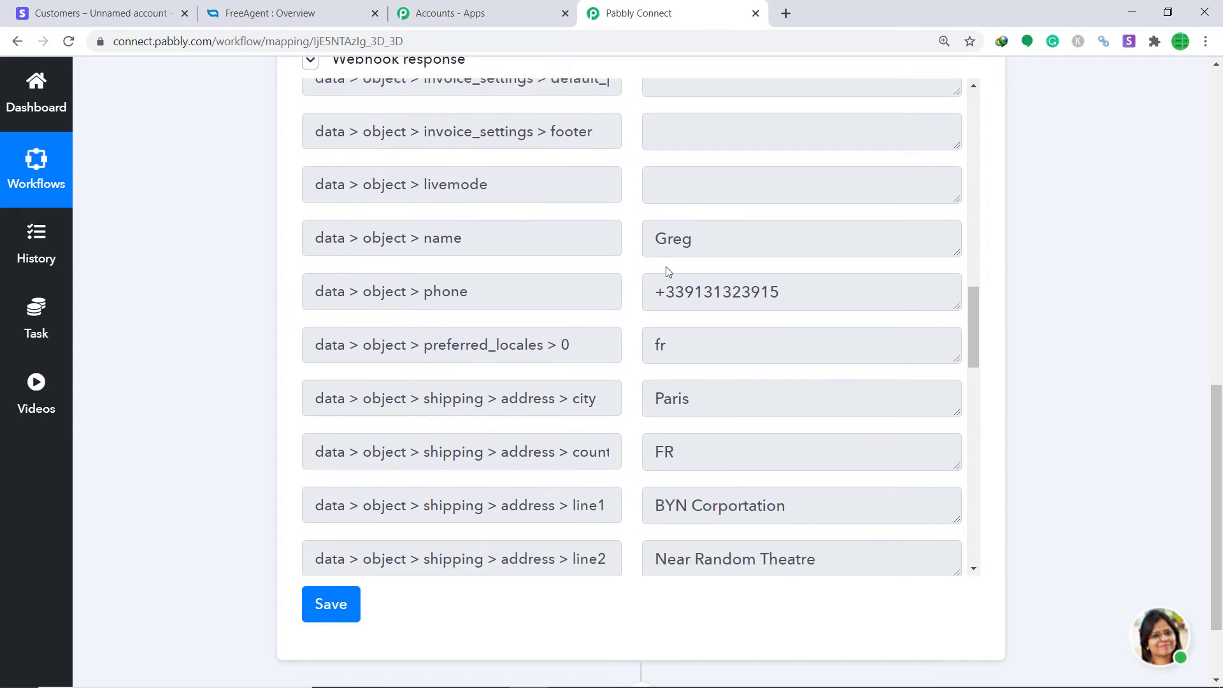
{"action": "scroll", "coordinate": [652, 248], "scroll_direction": "down", "scroll_amount": 1}
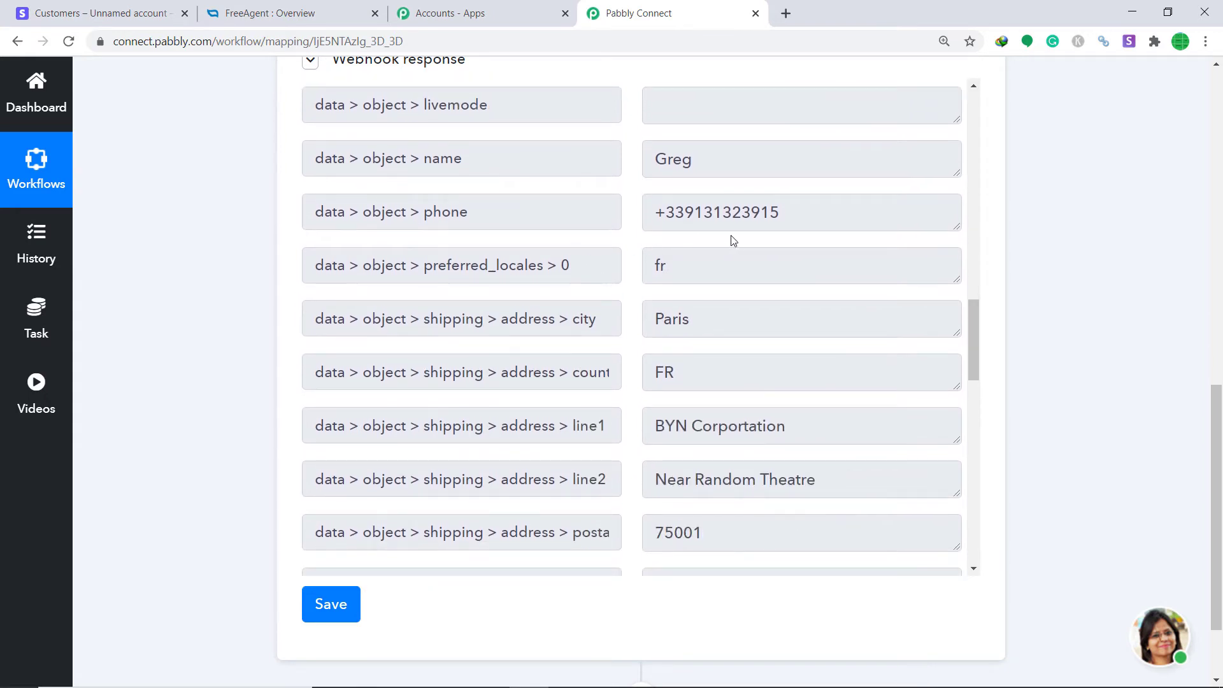
{"action": "scroll", "coordinate": [727, 242], "scroll_direction": "down", "scroll_amount": 1}
{"action": "scroll", "coordinate": [656, 293], "scroll_direction": "down", "scroll_amount": 2}
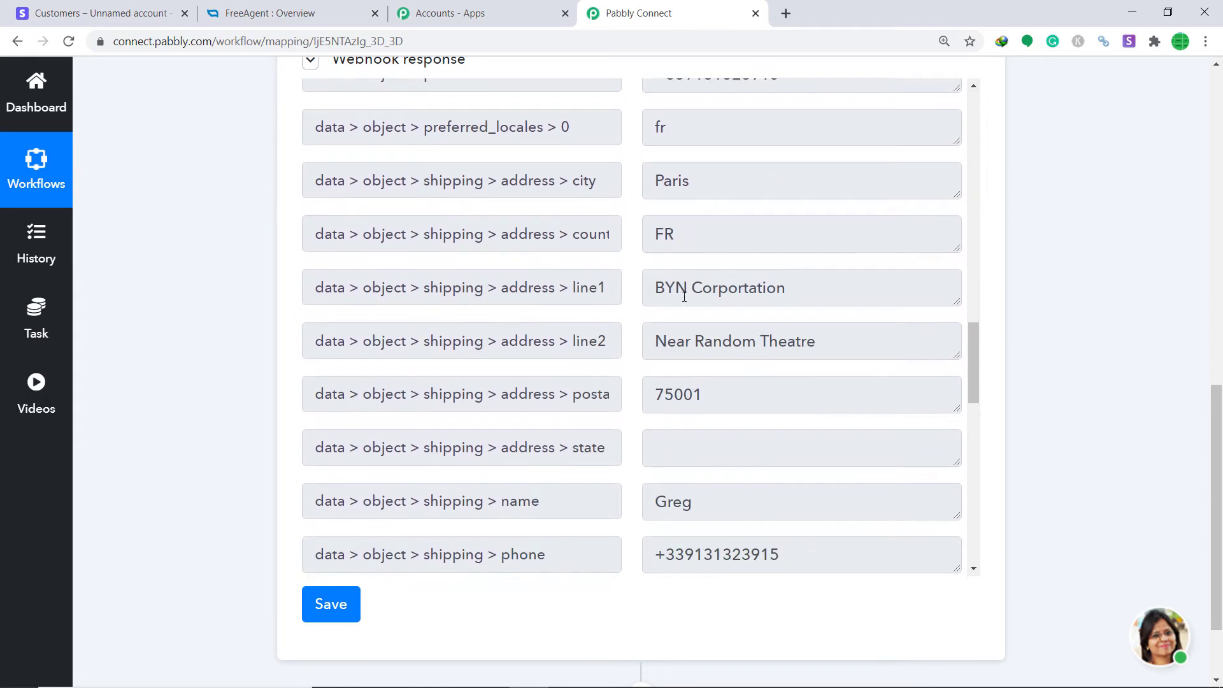
{"action": "scroll", "coordinate": [765, 242], "scroll_direction": "down", "scroll_amount": 1}
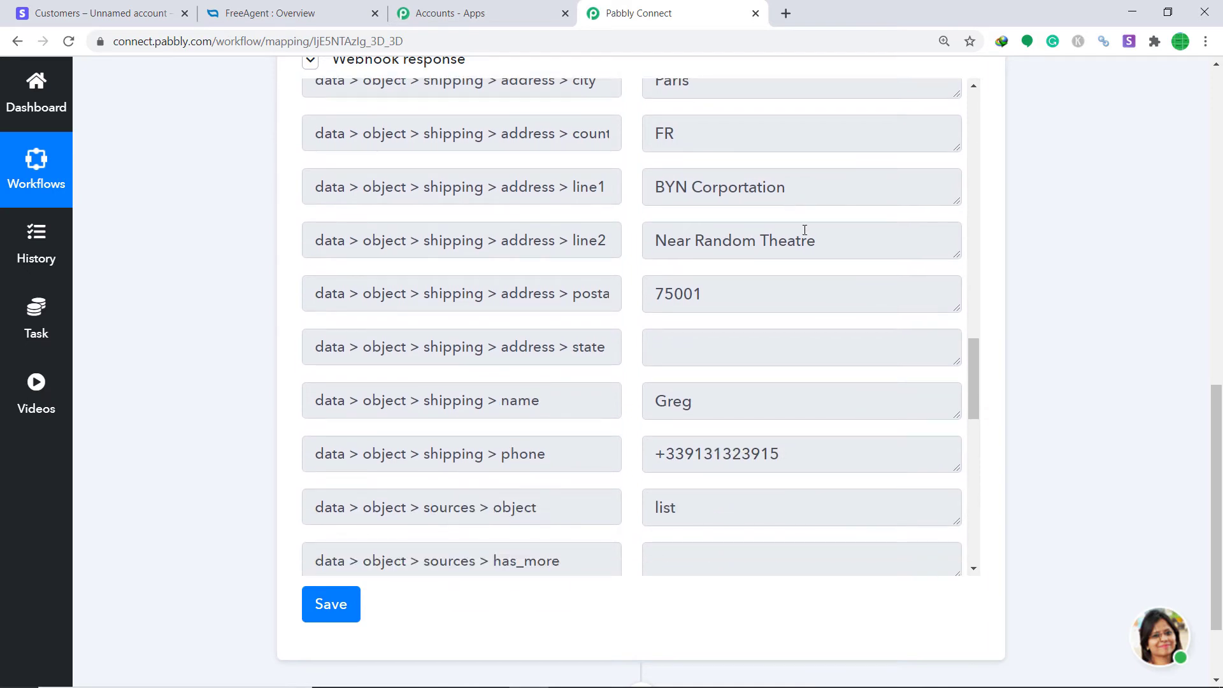
{"action": "scroll", "coordinate": [805, 230], "scroll_direction": "down", "scroll_amount": 3}
{"action": "scroll", "coordinate": [1114, 385], "scroll_direction": "down", "scroll_amount": 2}
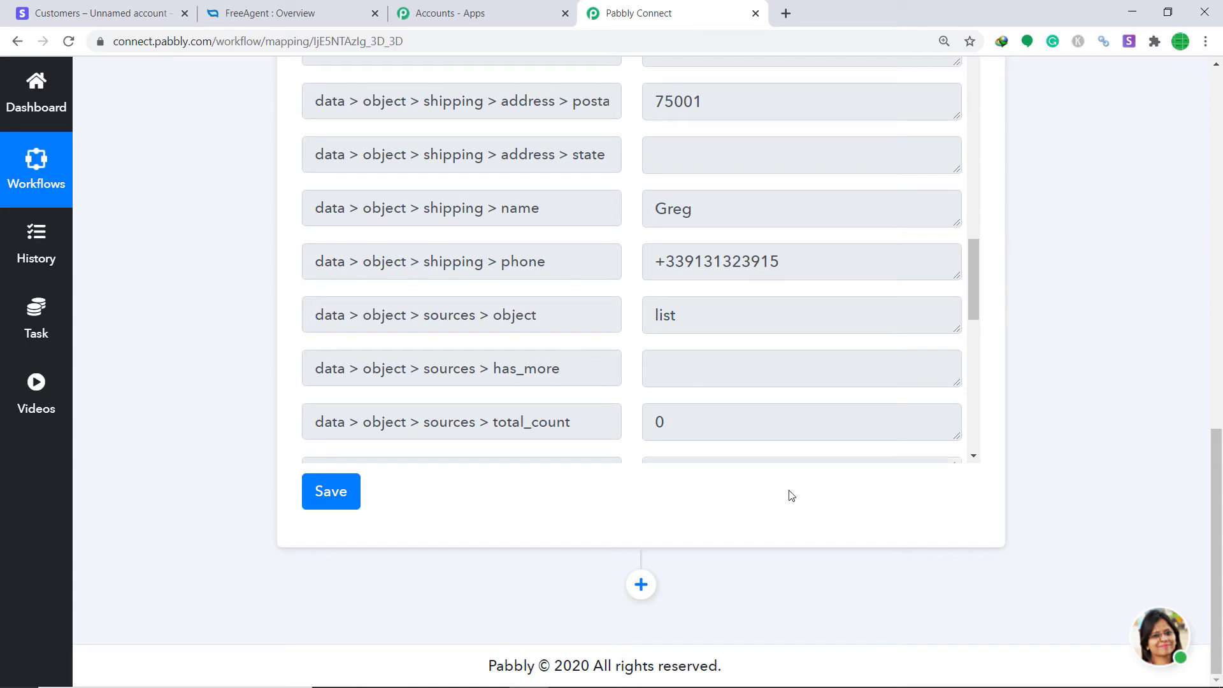
{"action": "left_click", "coordinate": [641, 584]}
{"action": "scroll", "coordinate": [890, 312], "scroll_direction": "down", "scroll_amount": 8}
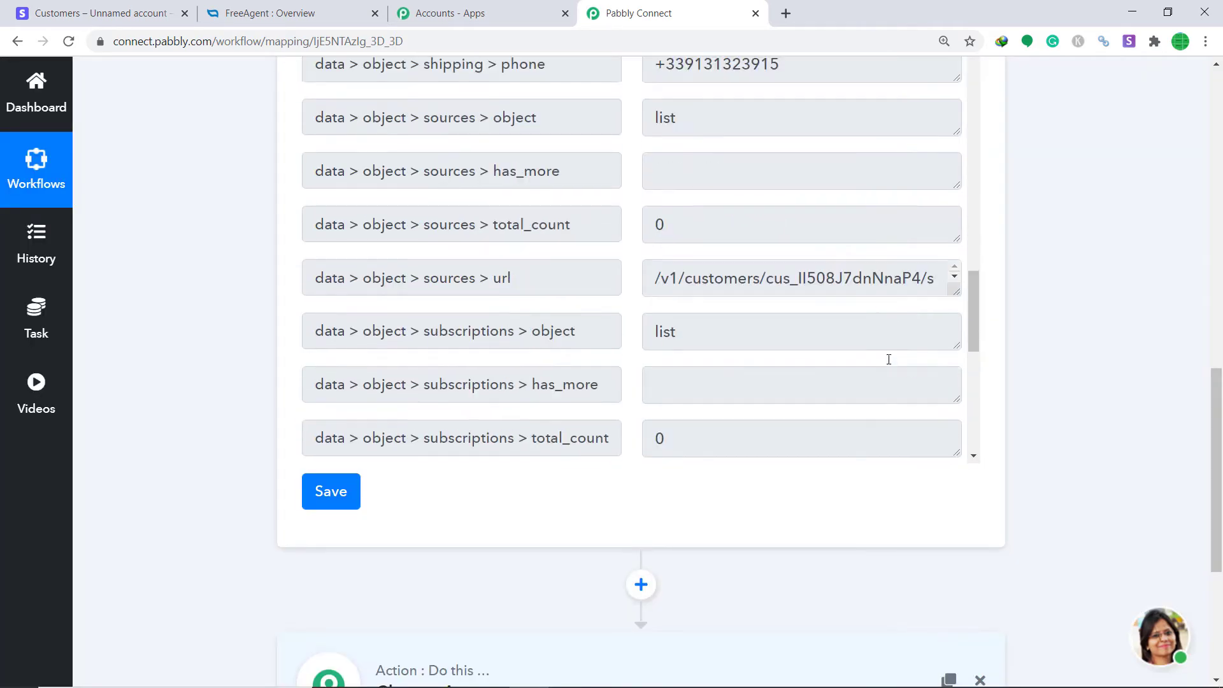
{"action": "scroll", "coordinate": [882, 387], "scroll_direction": "down", "scroll_amount": 5}
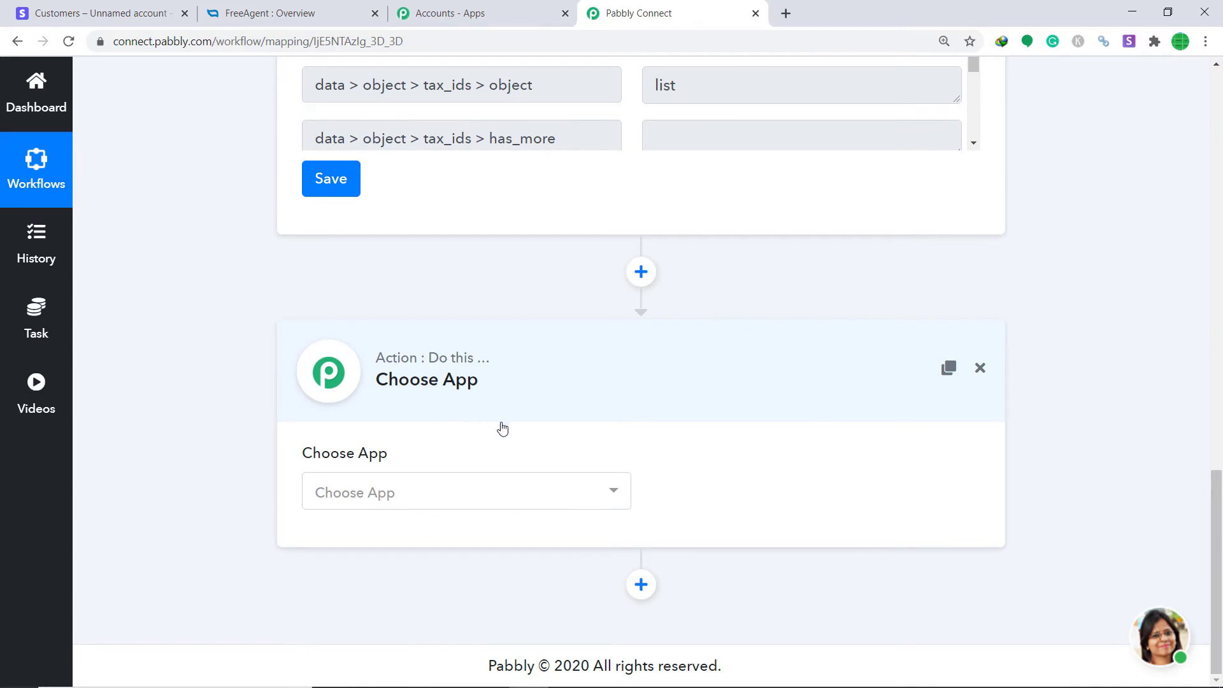
Choose FreeAgent as the app for the workflow's action step
{"action": "left_click", "coordinate": [436, 493]}
{"action": "left_click", "coordinate": [549, 491]}
{"action": "left_click", "coordinate": [549, 490]}
{"action": "type", "text": "Free"}
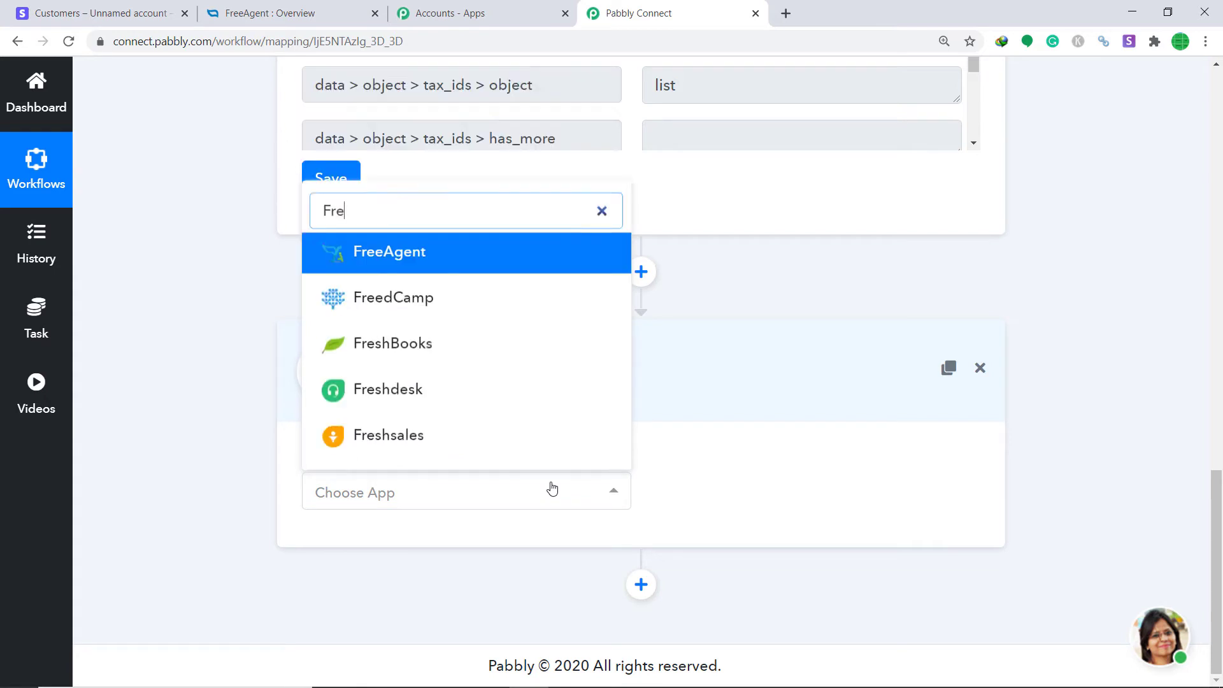
{"action": "left_click", "coordinate": [482, 392]}
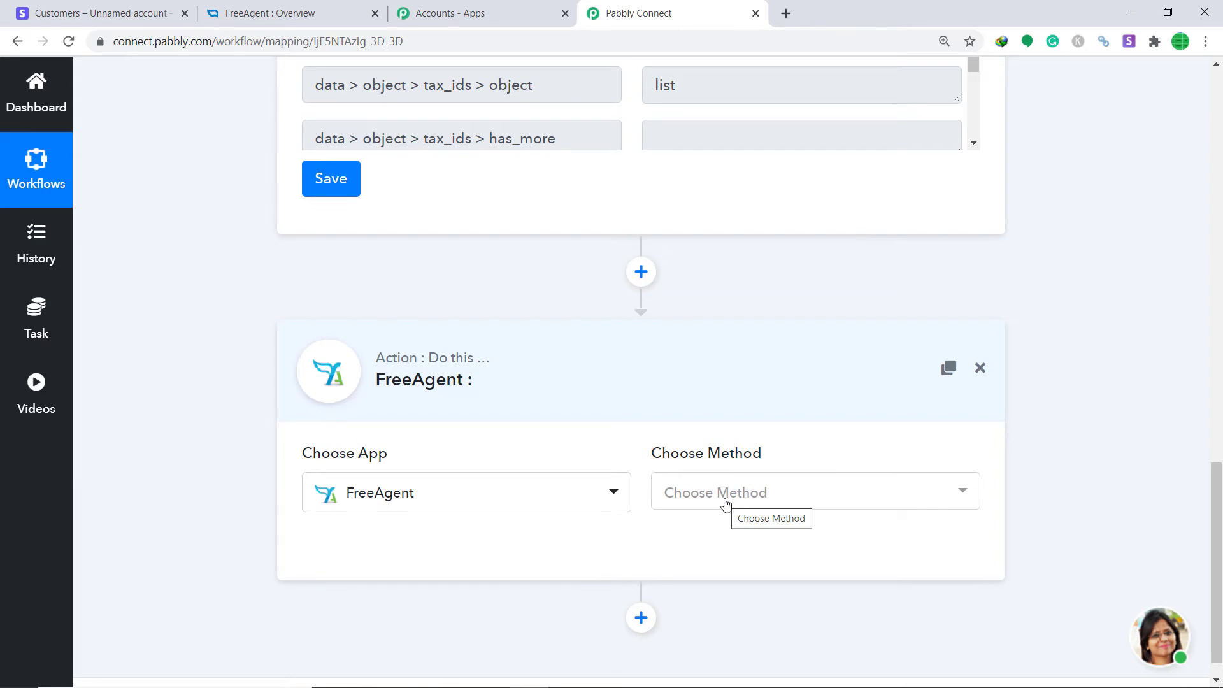
Set the FreeAgent action method to Create Contact and start connecting the FreeAgent account
{"action": "left_click", "coordinate": [725, 503]}
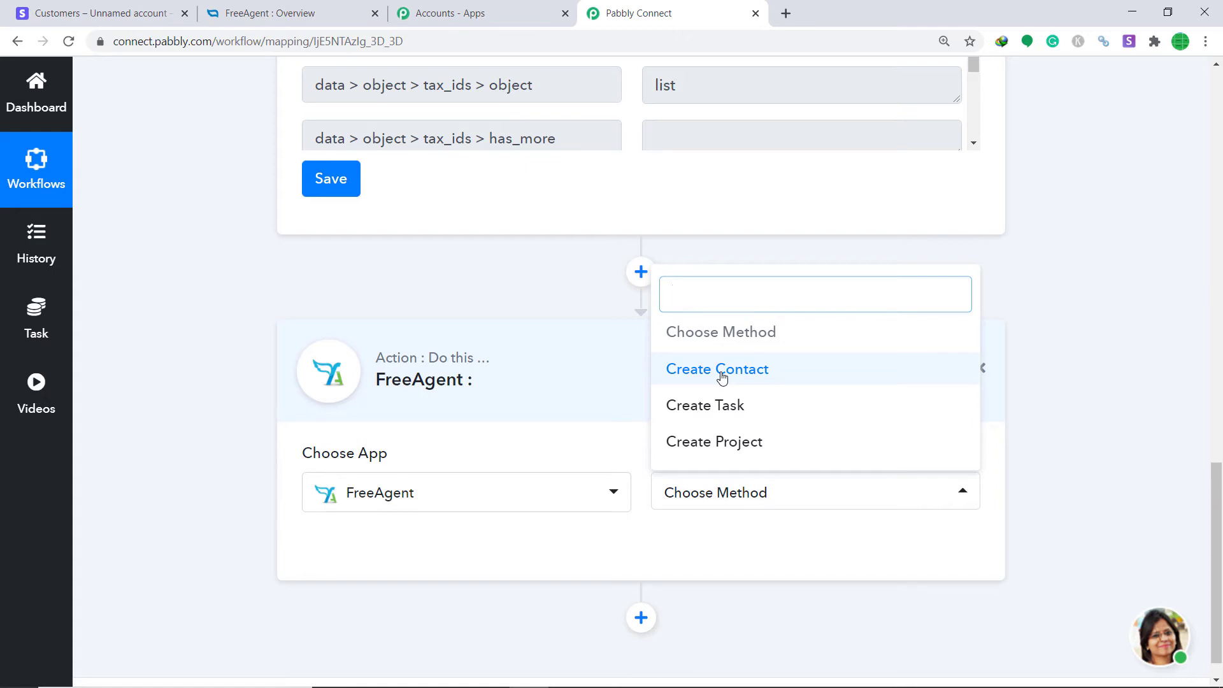
{"action": "left_click", "coordinate": [722, 377]}
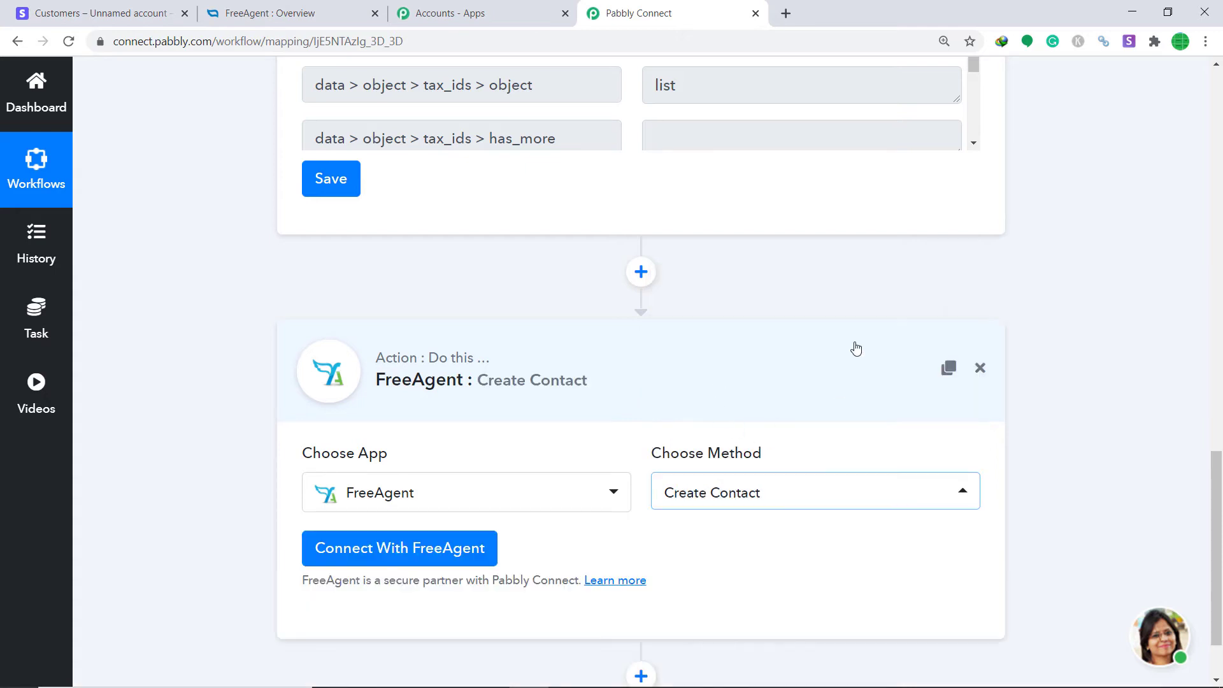
{"action": "left_click", "coordinate": [368, 552]}
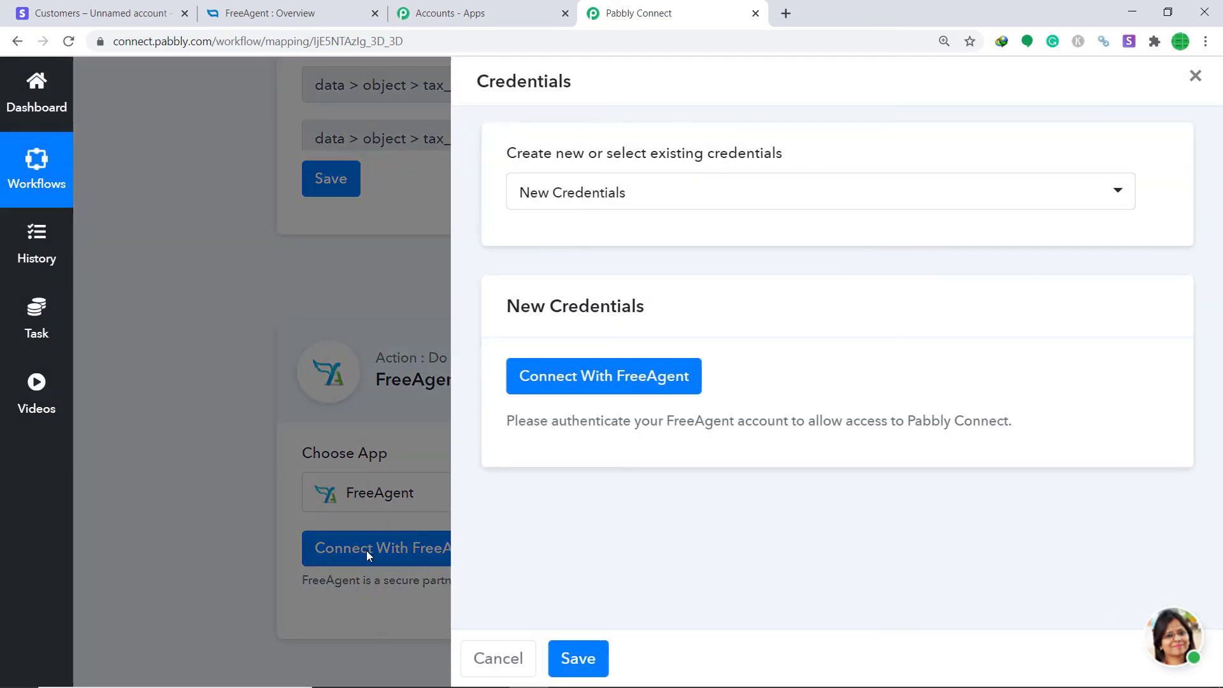
{"action": "left_click", "coordinate": [621, 377]}
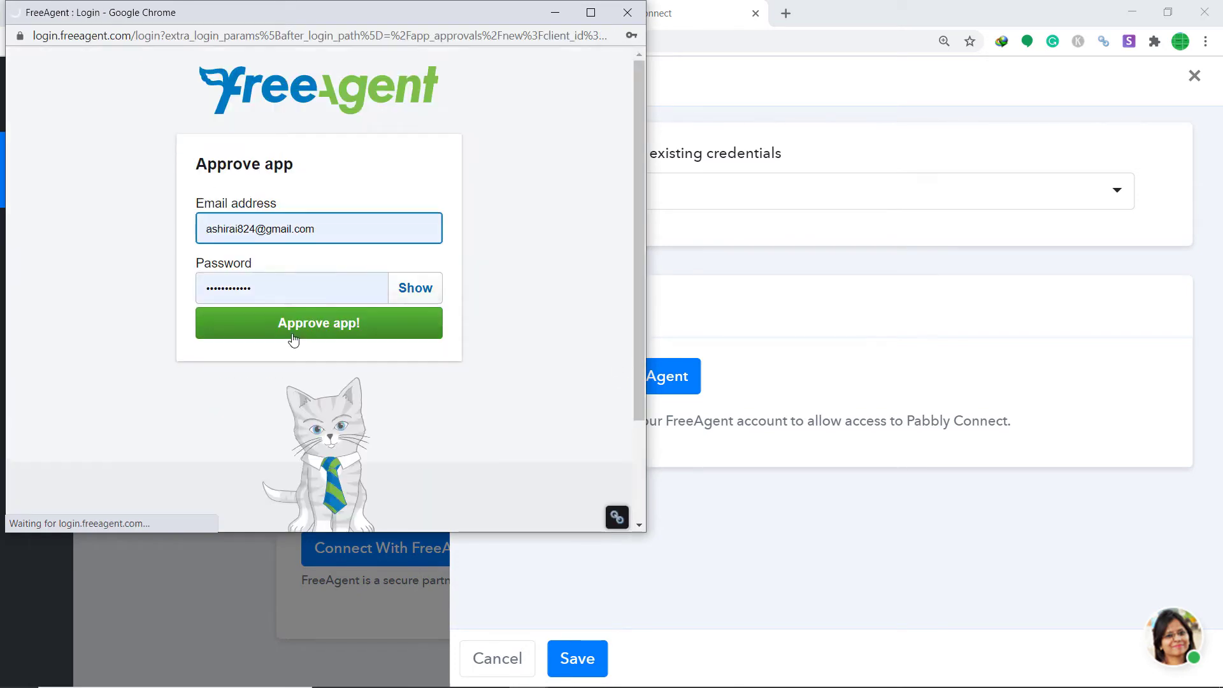
Sign in to FreeAgent and approve Pabbly's access to the account
{"action": "left_click", "coordinate": [307, 330]}
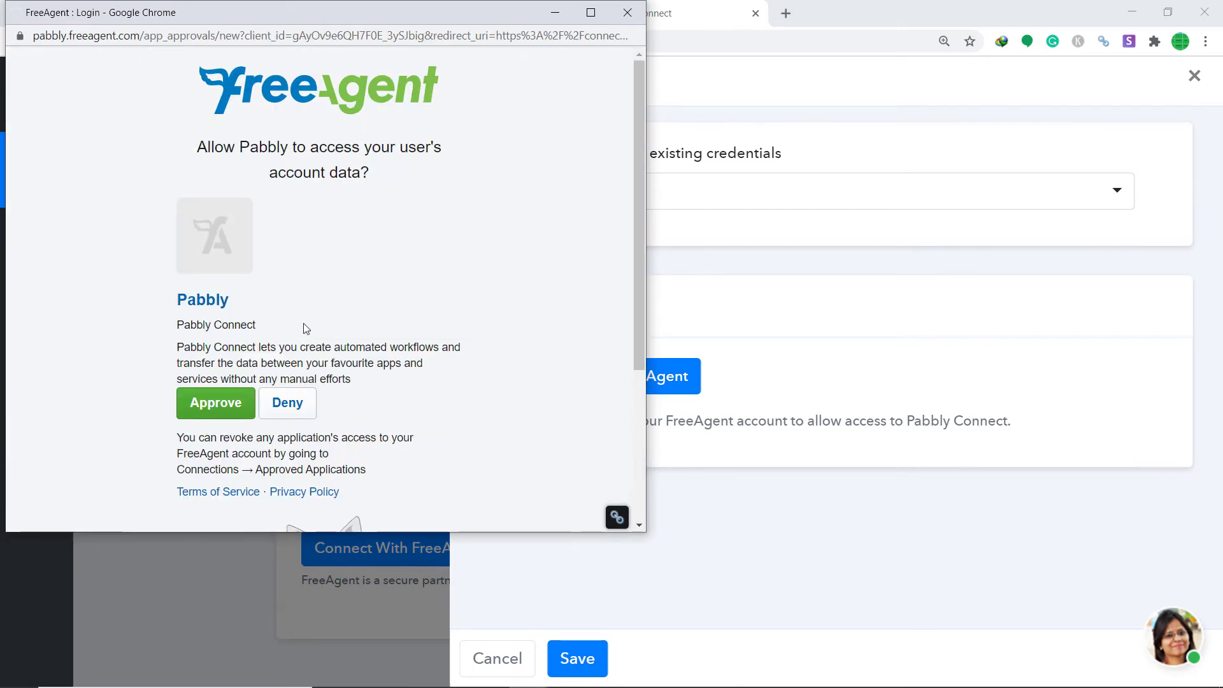
{"action": "left_click", "coordinate": [235, 407]}
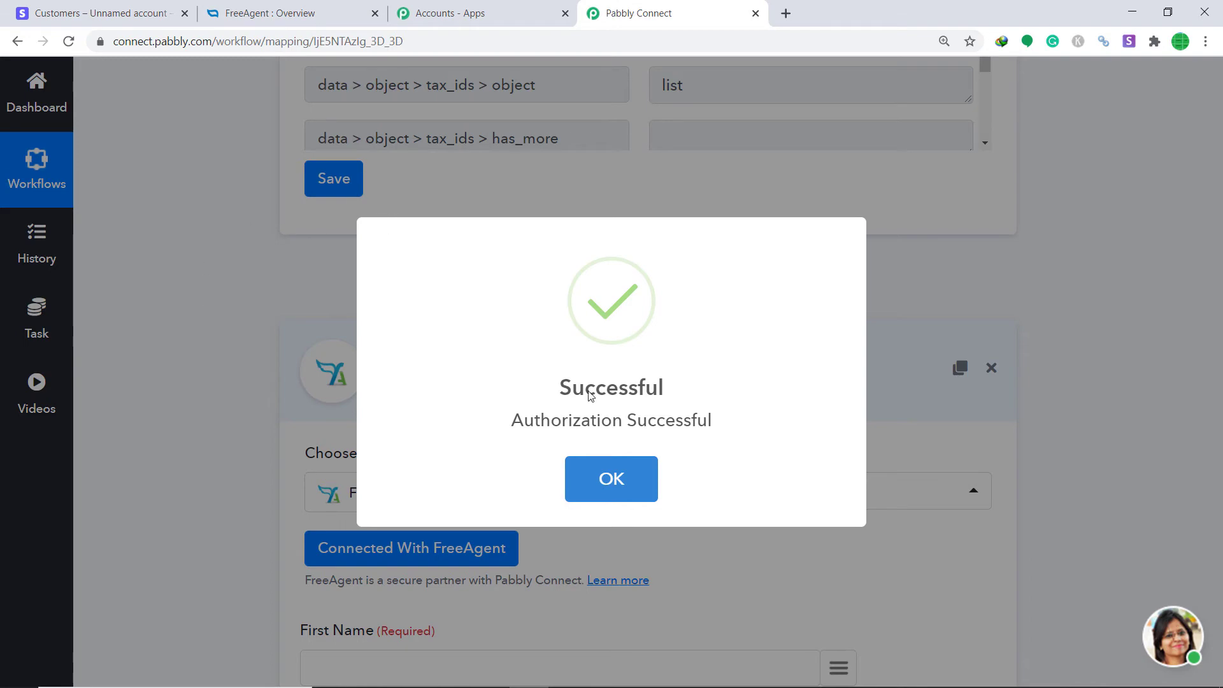
Dismiss the Authorization Successful message and reveal the empty First Name, Last name and Organisation fields
{"action": "left_click", "coordinate": [644, 480]}
{"action": "scroll", "coordinate": [1103, 311], "scroll_direction": "down", "scroll_amount": 8}
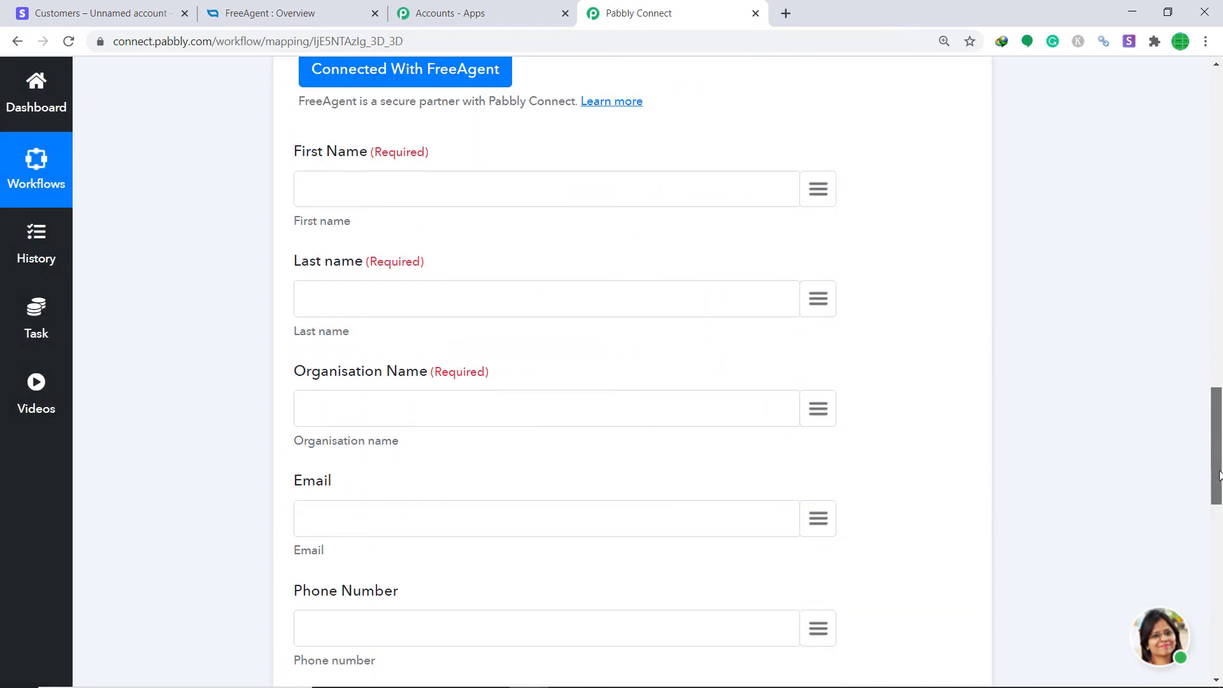
{"action": "scroll", "coordinate": [1107, 266], "scroll_direction": "up", "scroll_amount": 1}
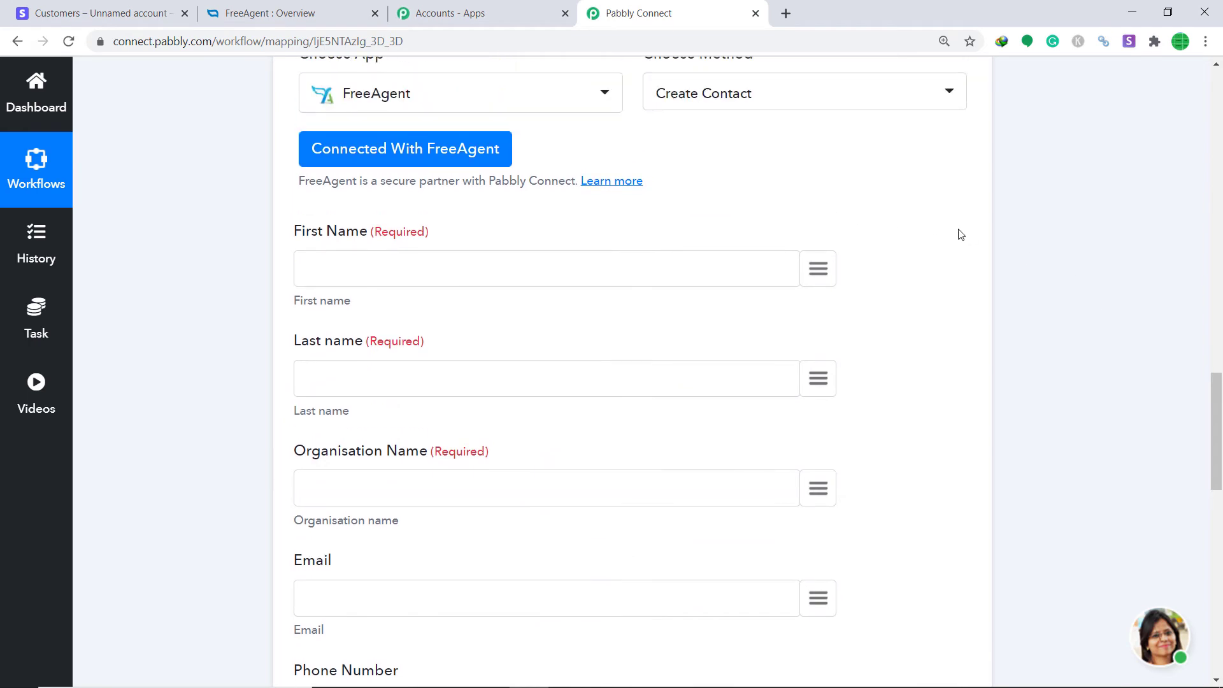
{"action": "scroll", "coordinate": [1178, 436], "scroll_direction": "down", "scroll_amount": 1}
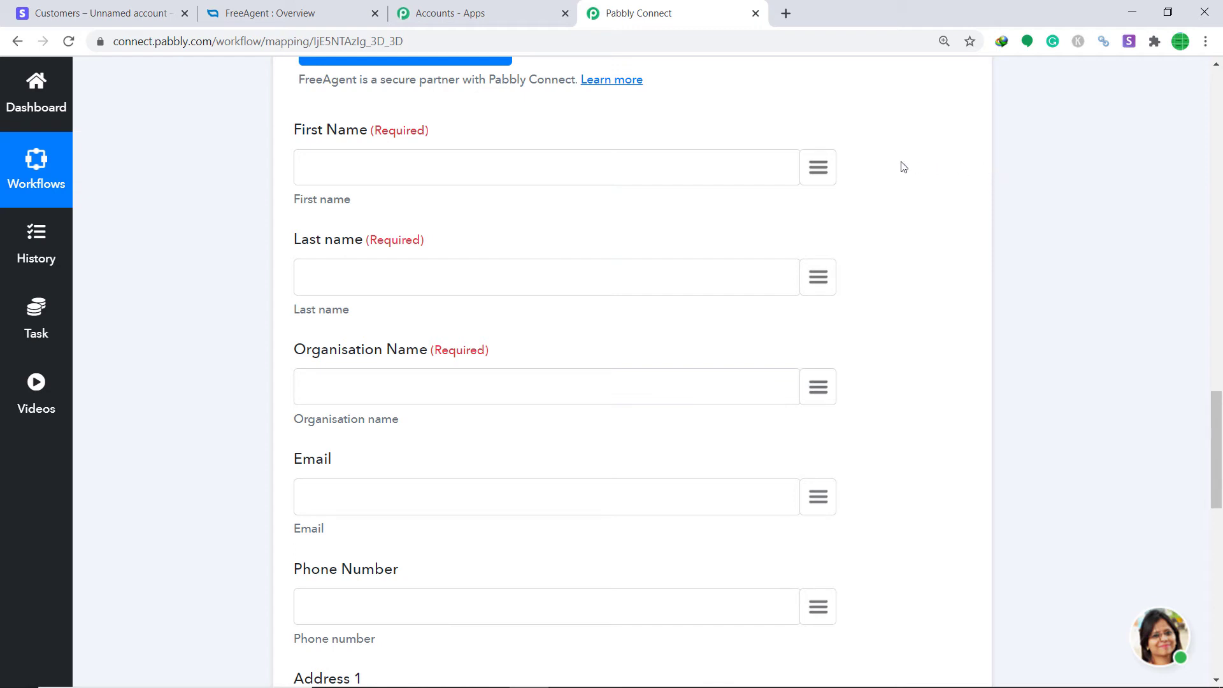
Map the Stripe customer name into First Name and the description into Last name
{"action": "left_click", "coordinate": [823, 180]}
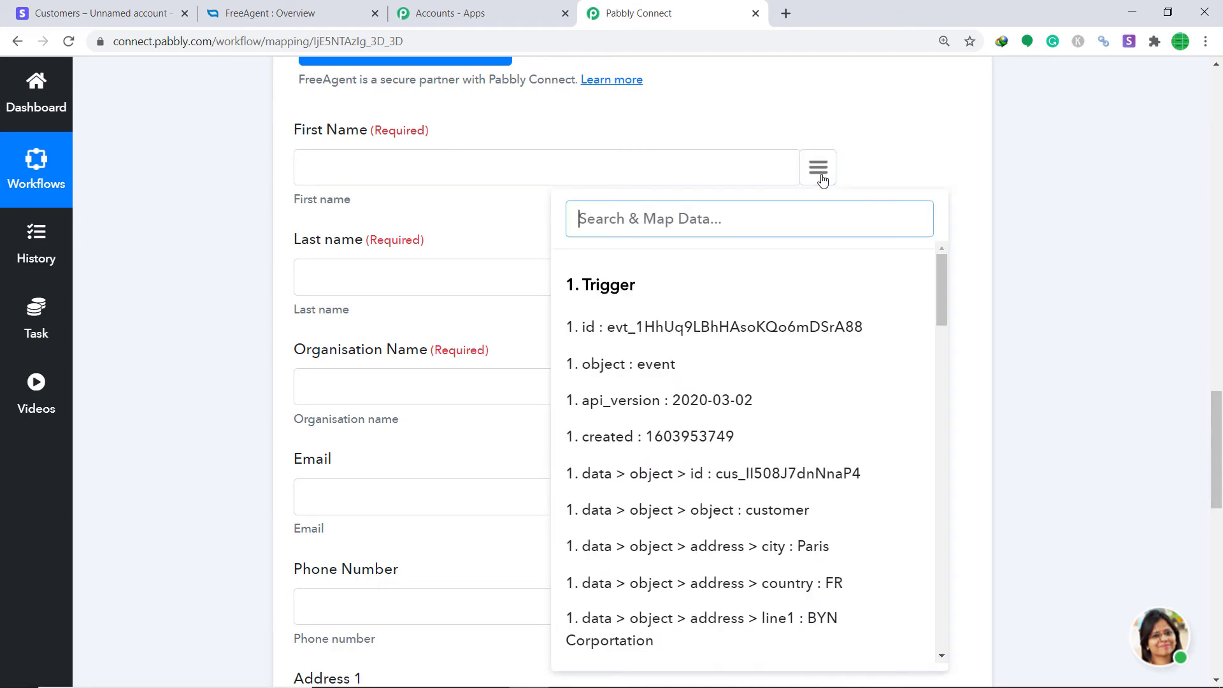
{"action": "type", "text": "gre"}
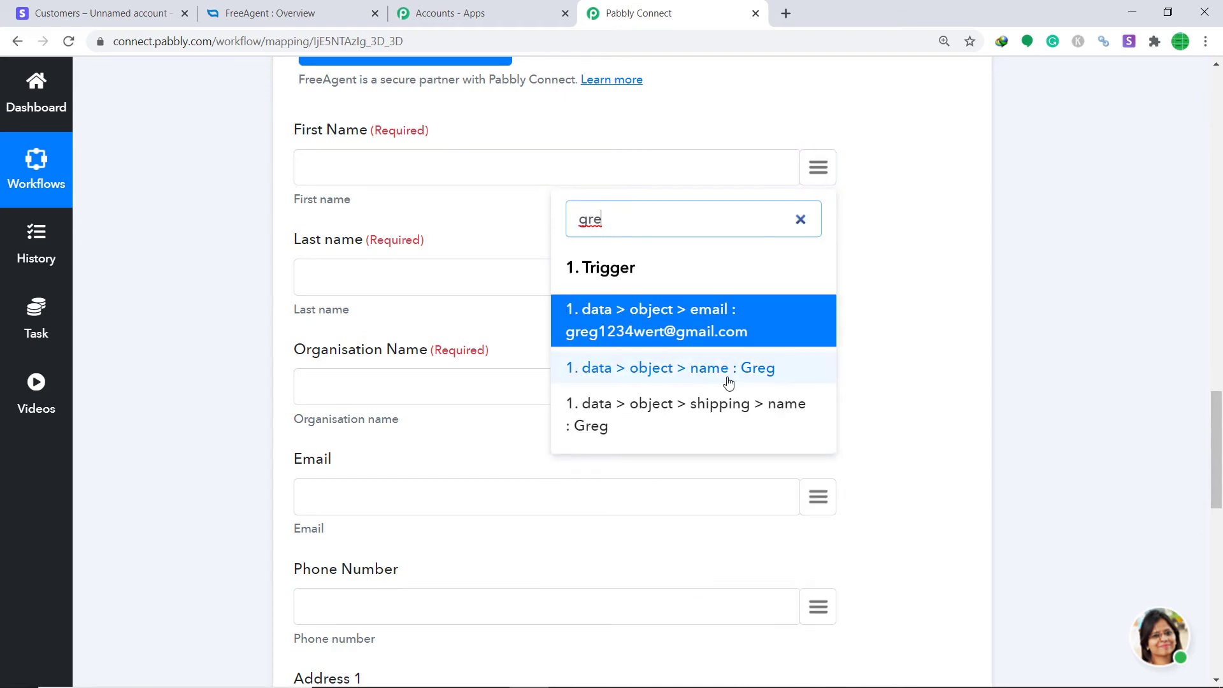
{"action": "left_click", "coordinate": [729, 380]}
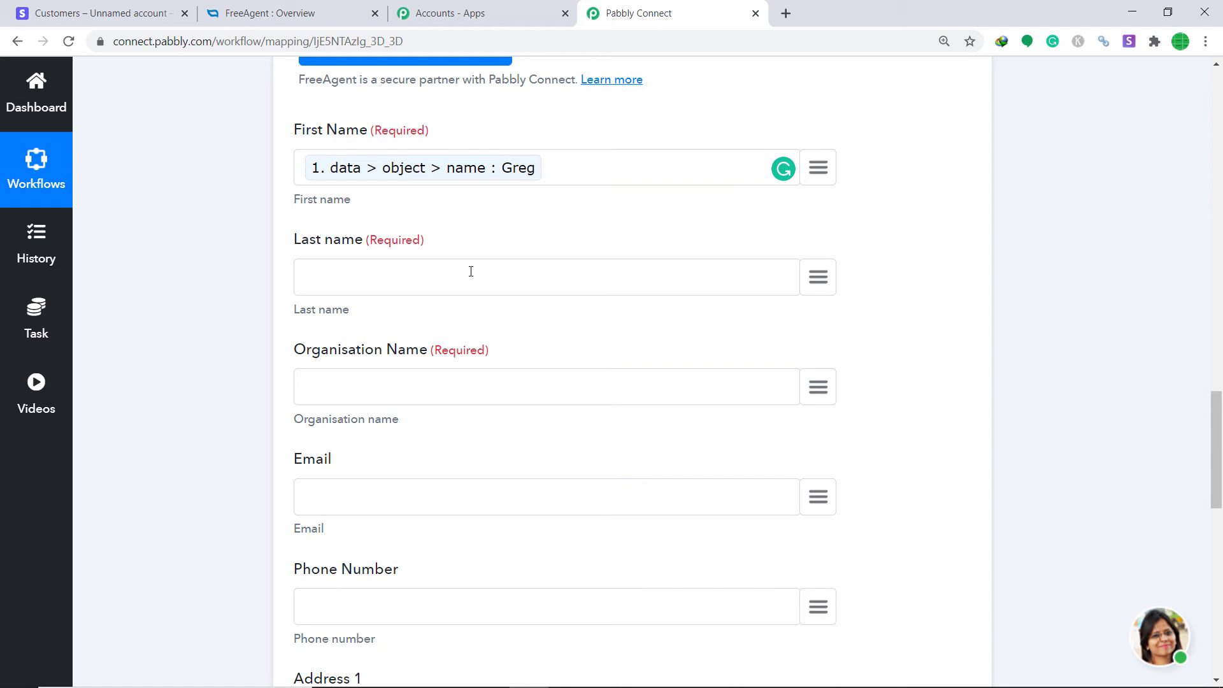
{"action": "left_click", "coordinate": [821, 280]}
{"action": "type", "text": "san"}
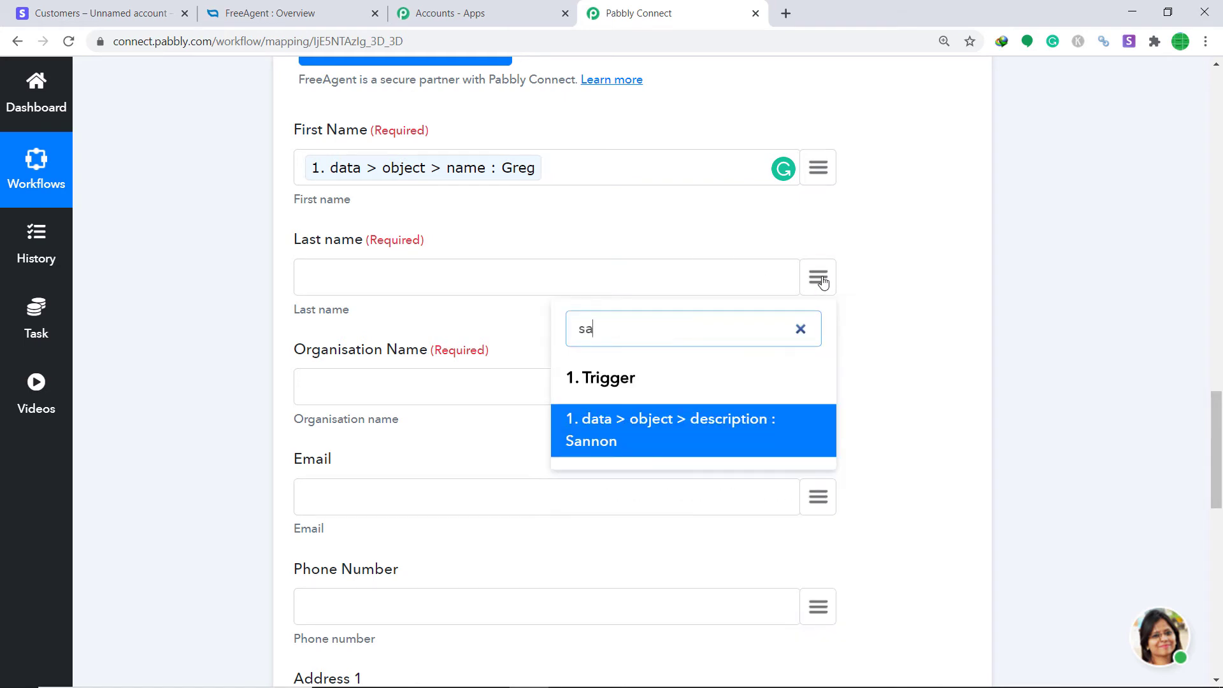
{"action": "left_click", "coordinate": [690, 414]}
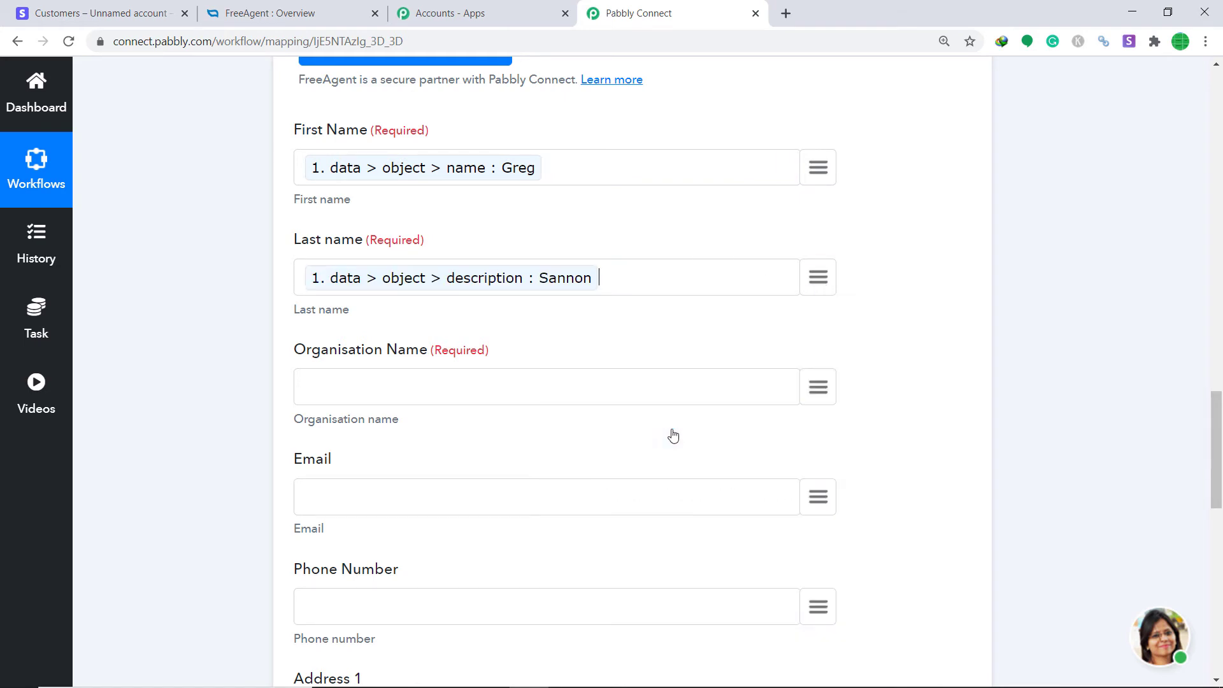
{"action": "scroll", "coordinate": [802, 299], "scroll_direction": "down", "scroll_amount": 2}
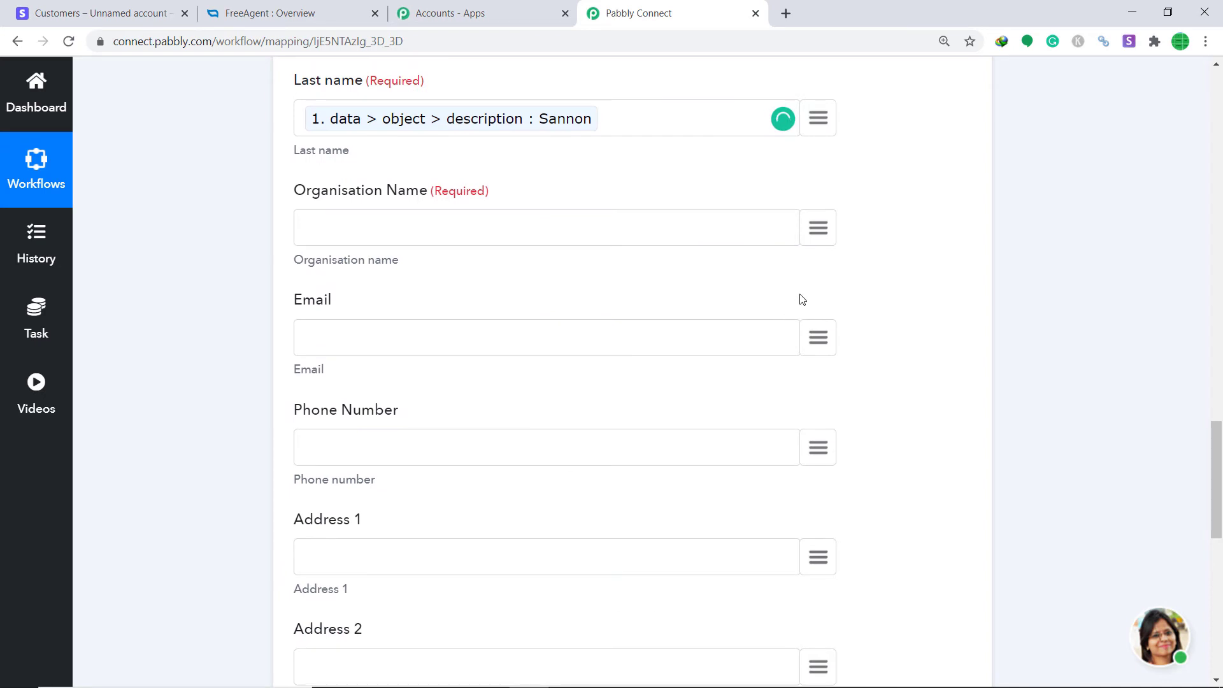
Map address line1 (BYN Corportation) into Organisation Name and the customer email into Email
{"action": "left_click", "coordinate": [817, 241]}
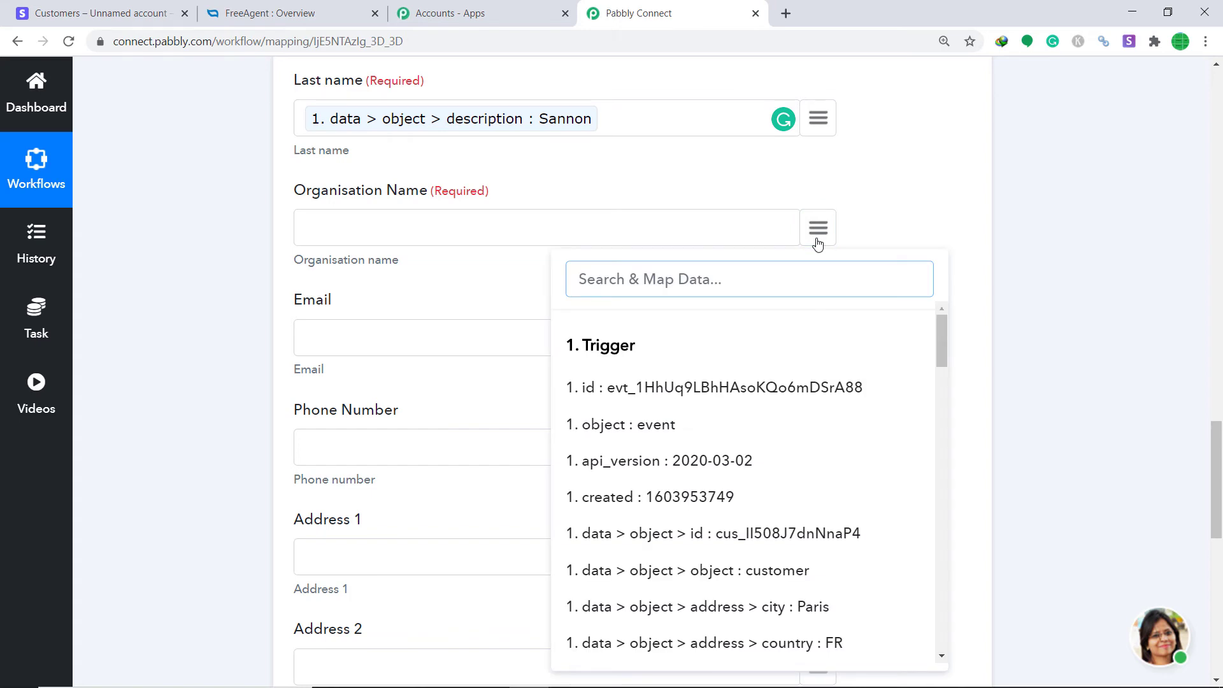
{"action": "type", "text": "byn"}
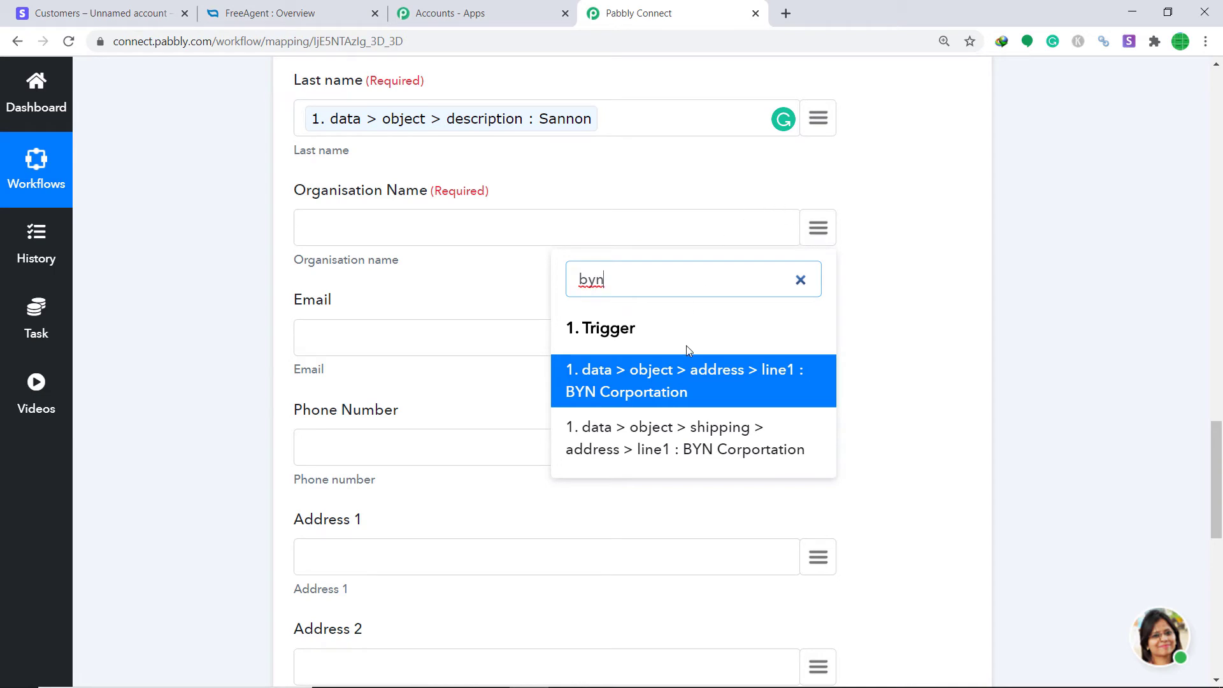
{"action": "left_click", "coordinate": [696, 376]}
{"action": "scroll", "coordinate": [805, 328], "scroll_direction": "down", "scroll_amount": 3}
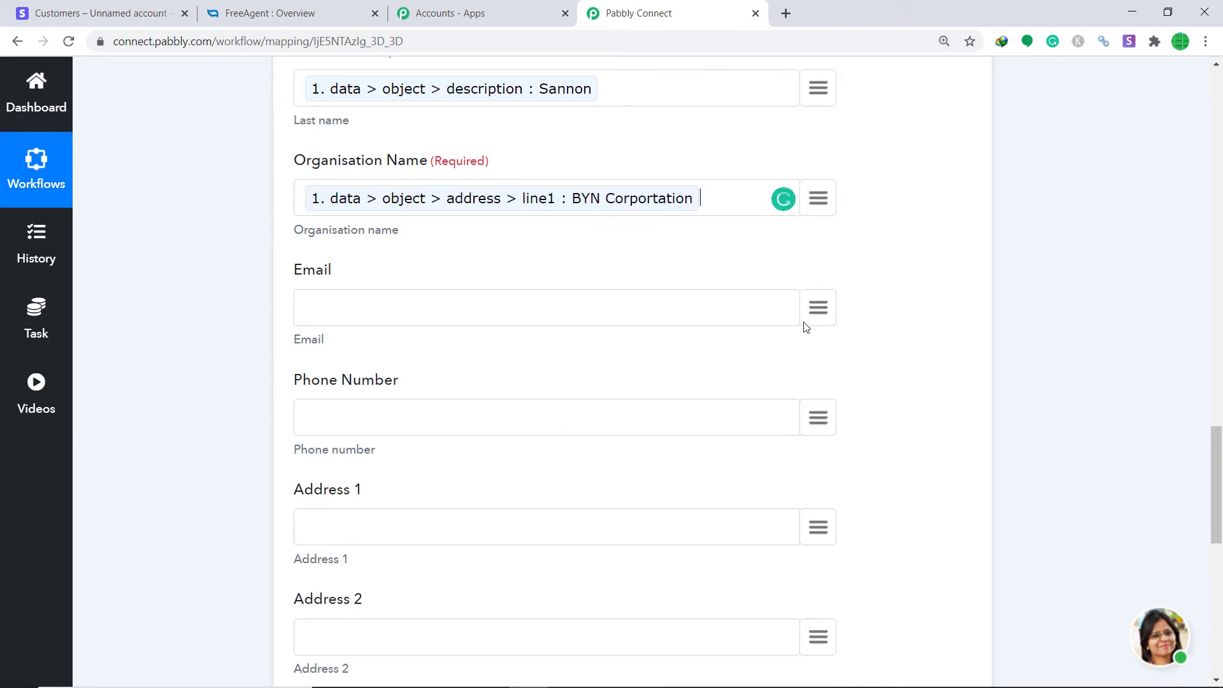
{"action": "left_click", "coordinate": [817, 183]}
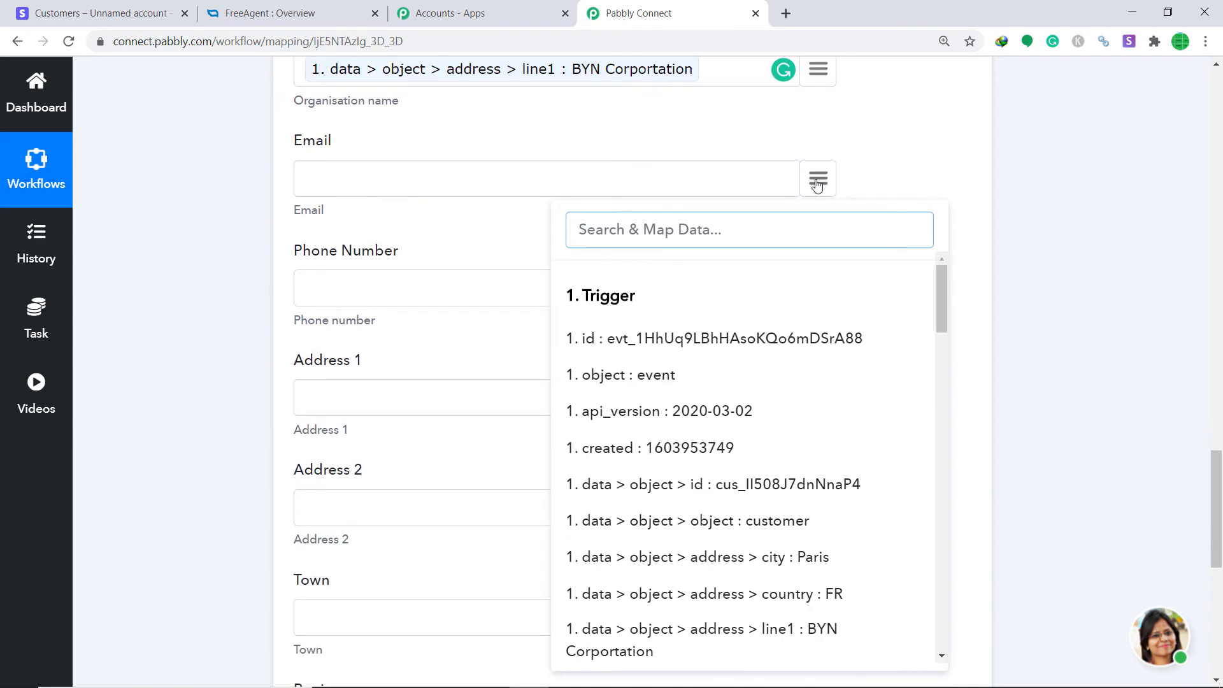
{"action": "type", "text": "emai"}
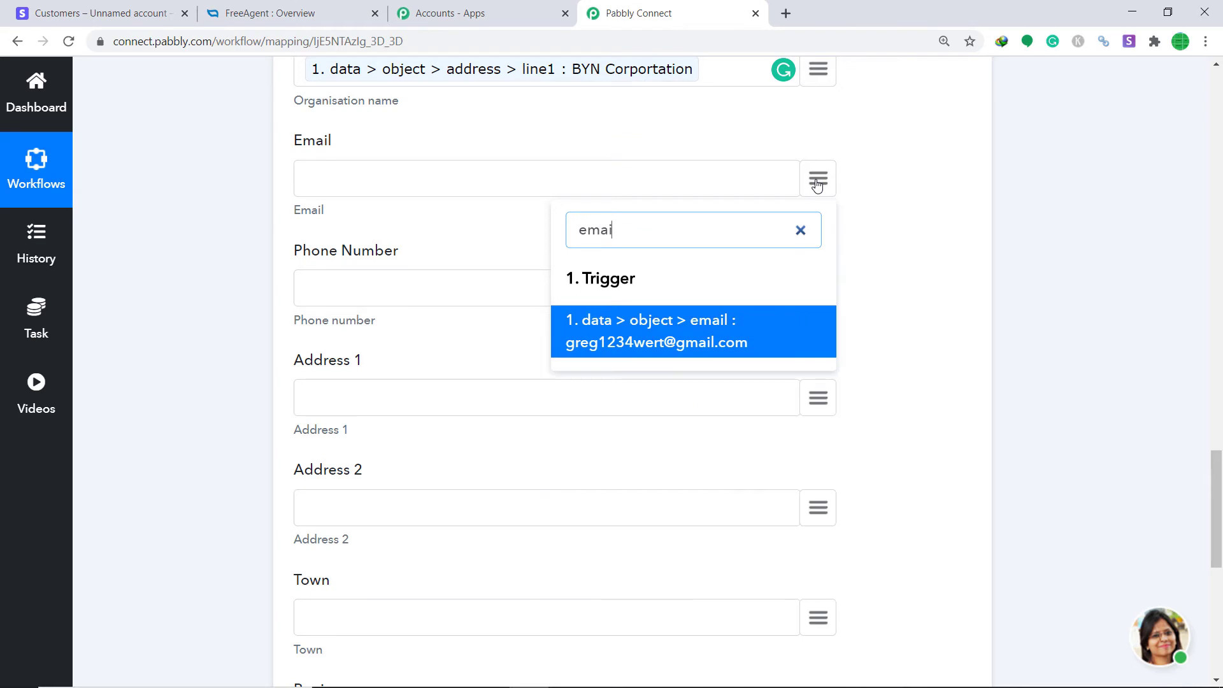
{"action": "left_click", "coordinate": [636, 350]}
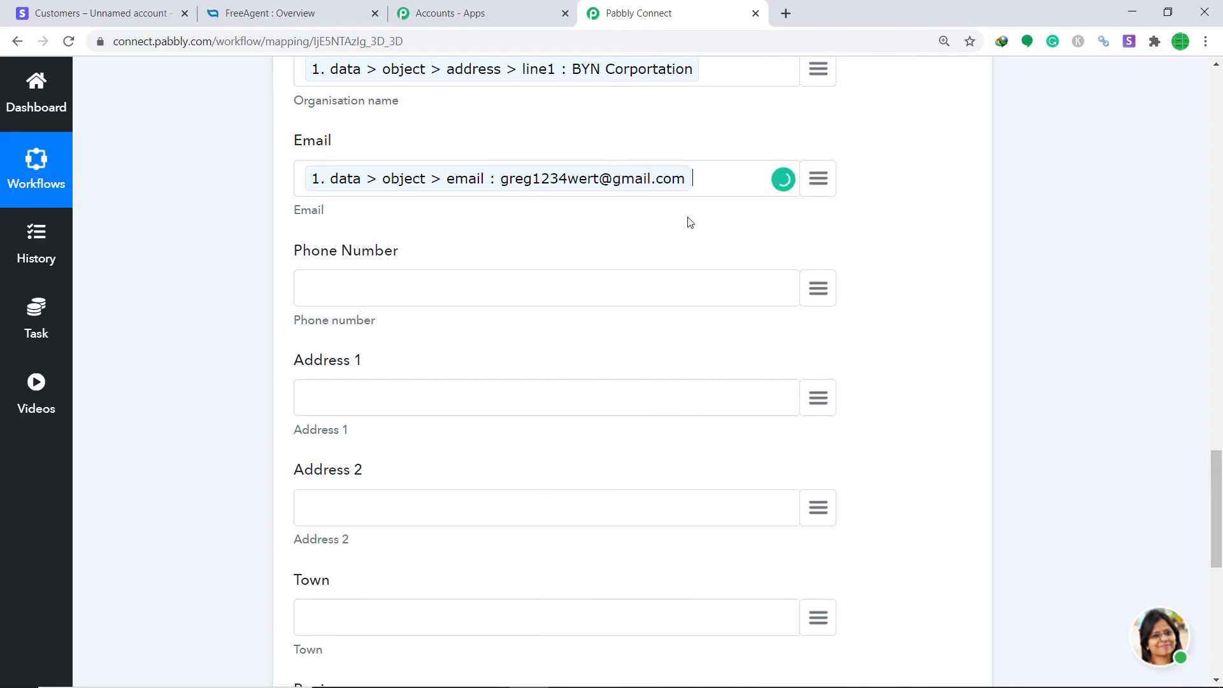
{"action": "scroll", "coordinate": [721, 226], "scroll_direction": "down", "scroll_amount": 3}
Map the customer's phone into Phone Number and address line2 into Address 2
{"action": "left_click", "coordinate": [828, 134]}
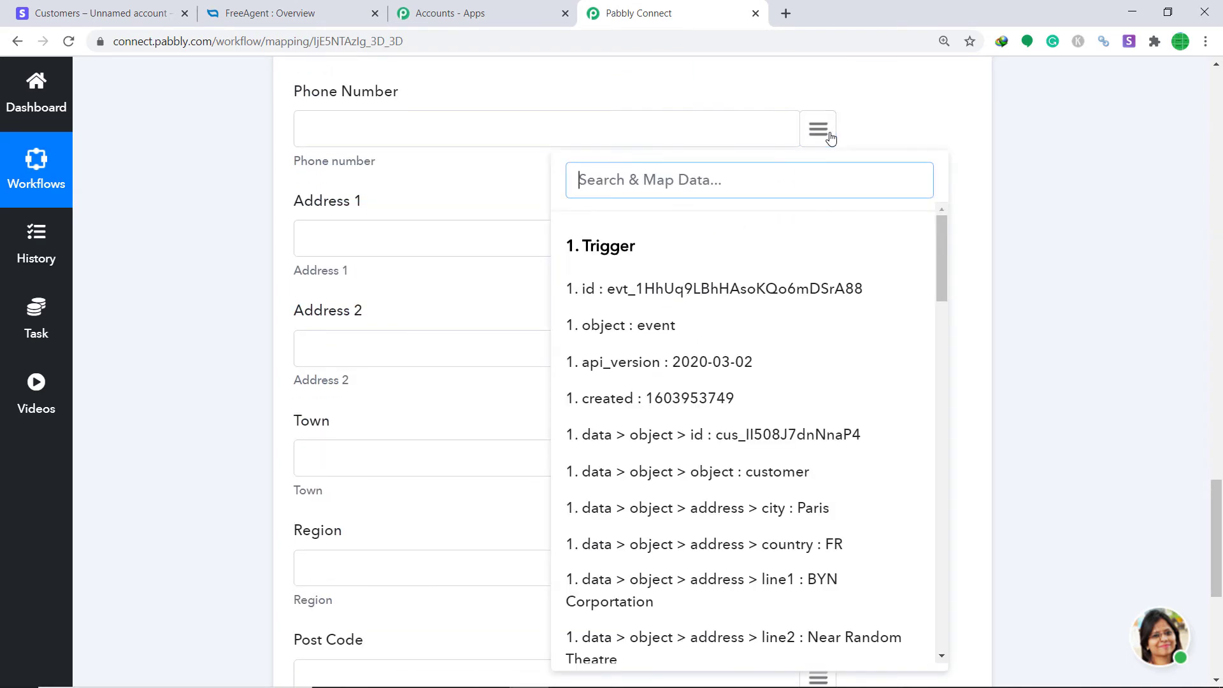
{"action": "type", "text": "phon"}
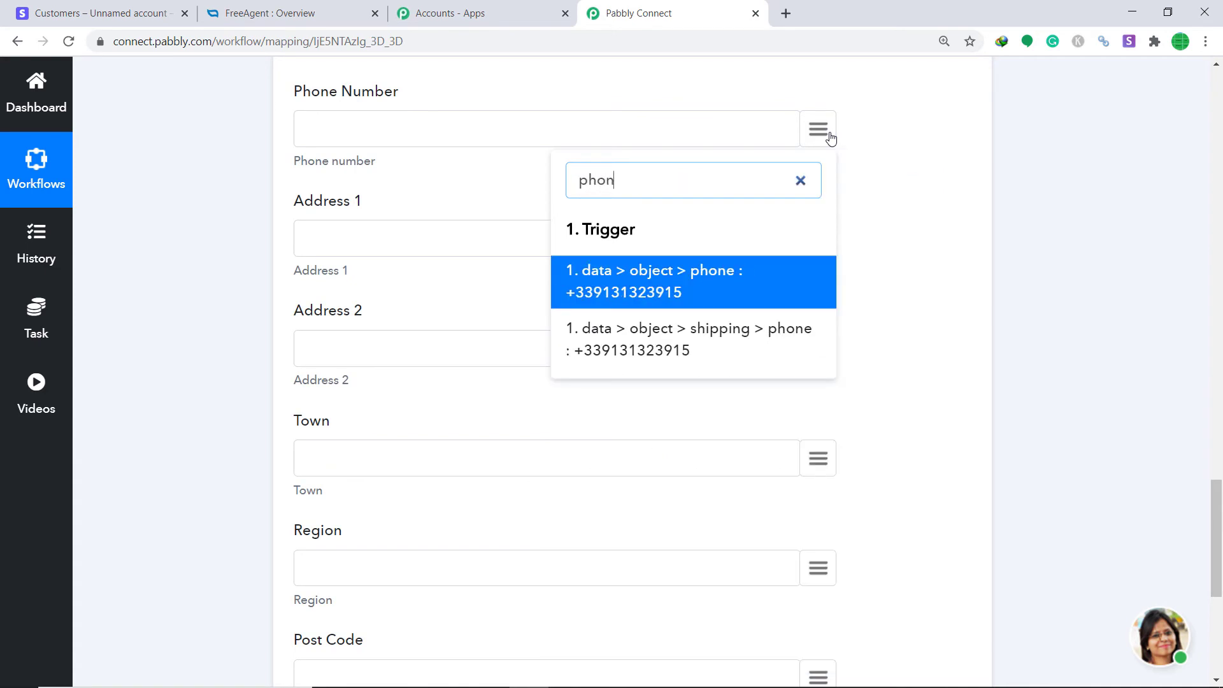
{"action": "left_click", "coordinate": [684, 288]}
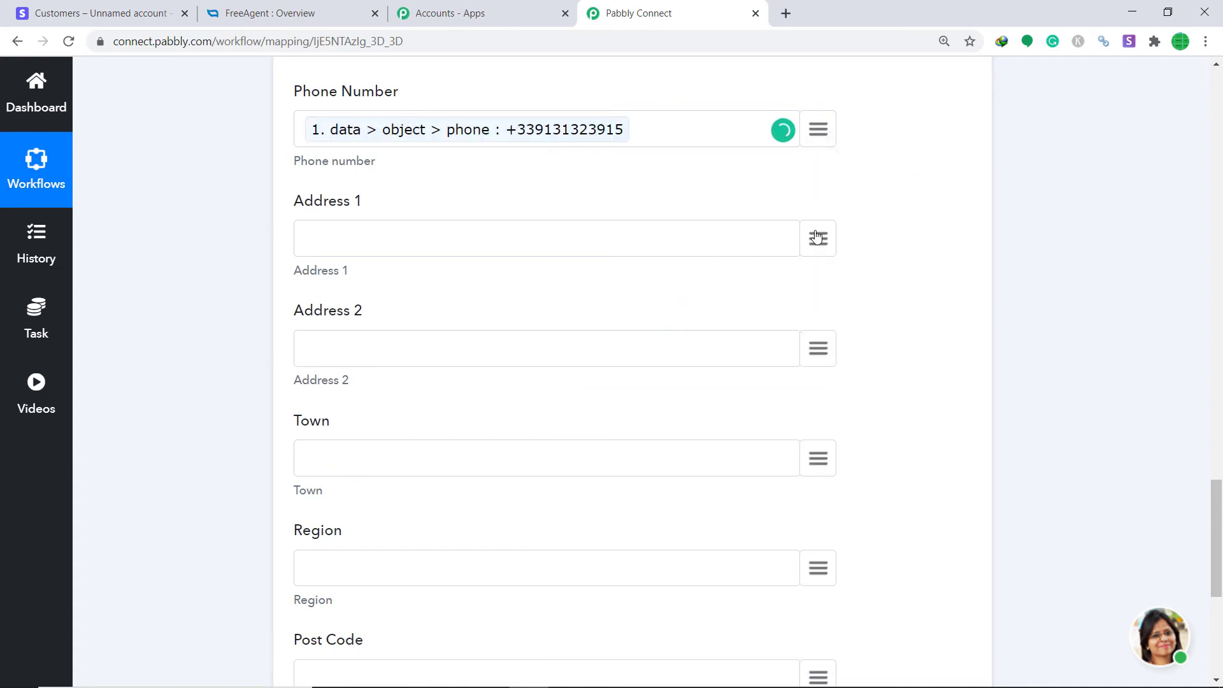
{"action": "left_click", "coordinate": [819, 347]}
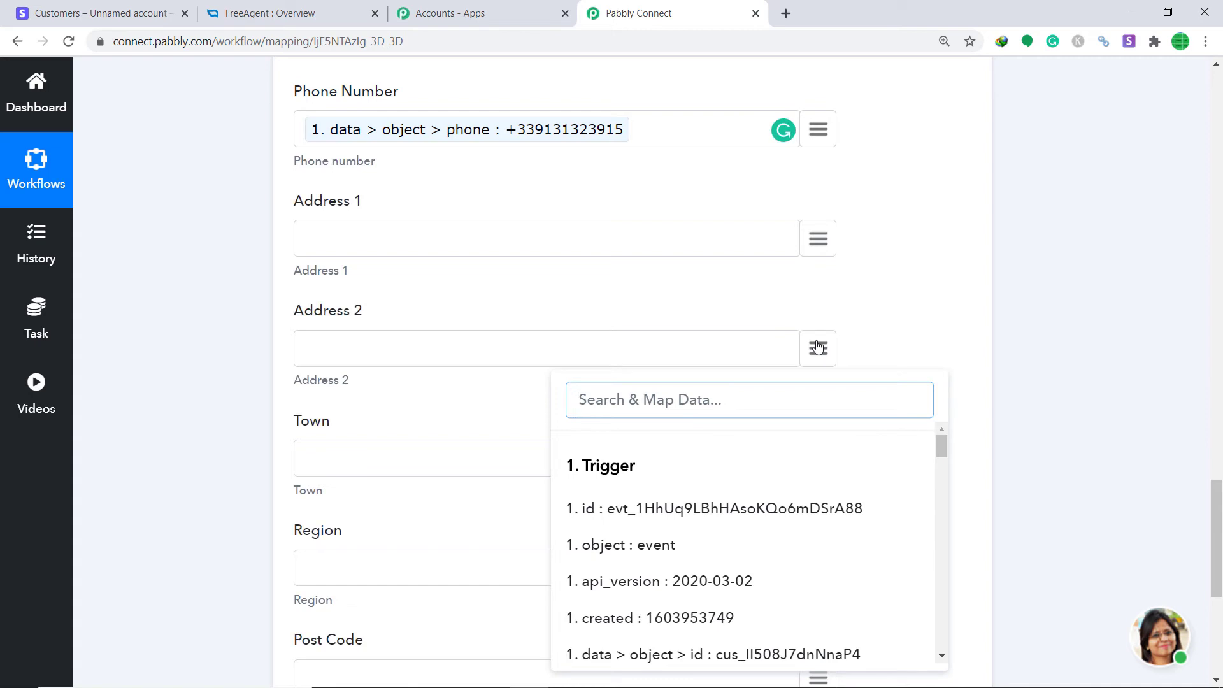
{"action": "type", "text": "add"}
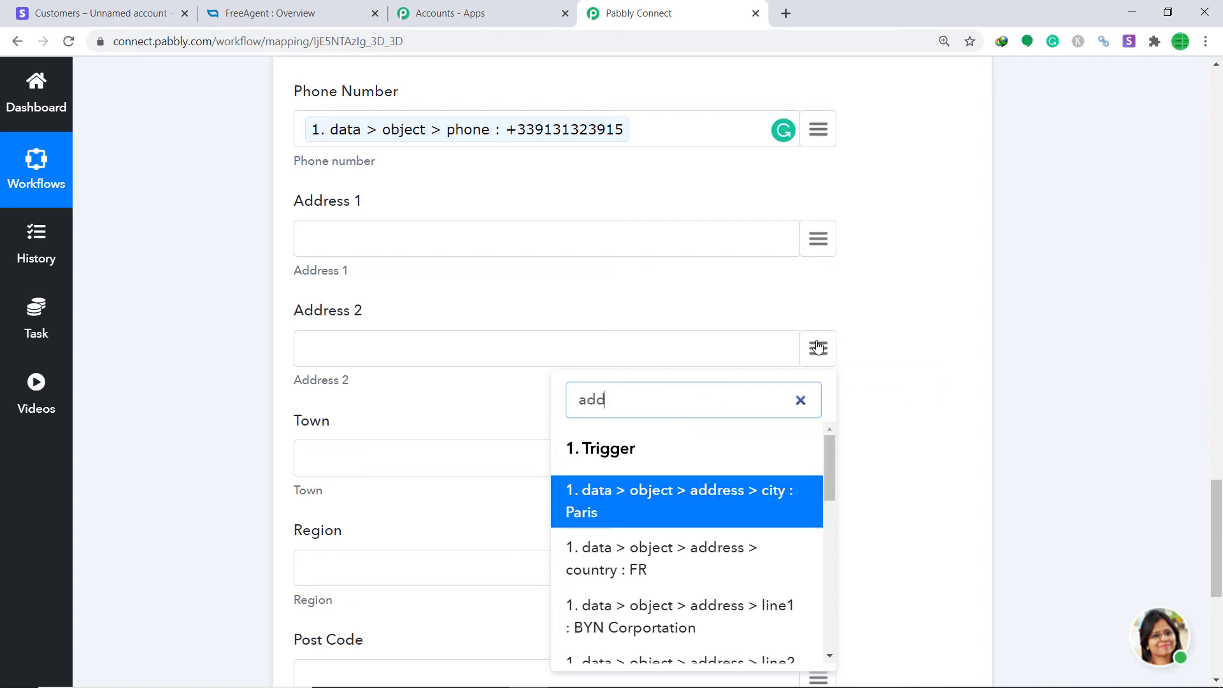
{"action": "scroll", "coordinate": [773, 551], "scroll_direction": "down", "scroll_amount": 1}
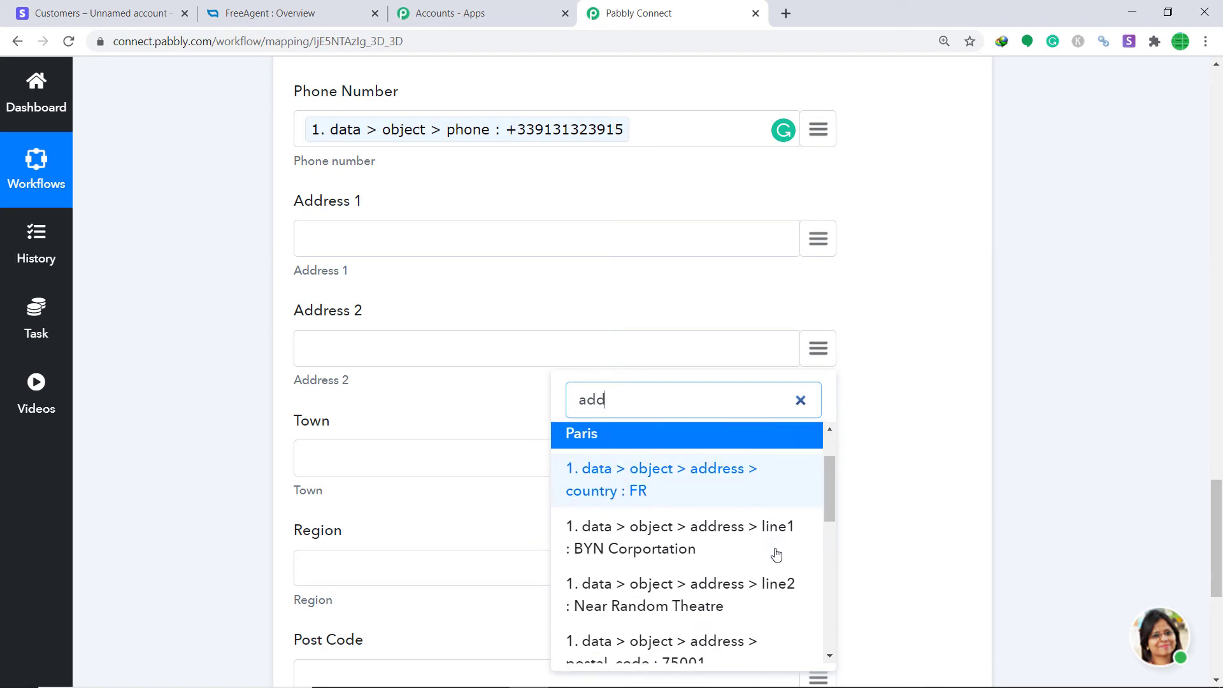
{"action": "left_click", "coordinate": [732, 613]}
{"action": "scroll", "coordinate": [660, 486], "scroll_direction": "down", "scroll_amount": 2}
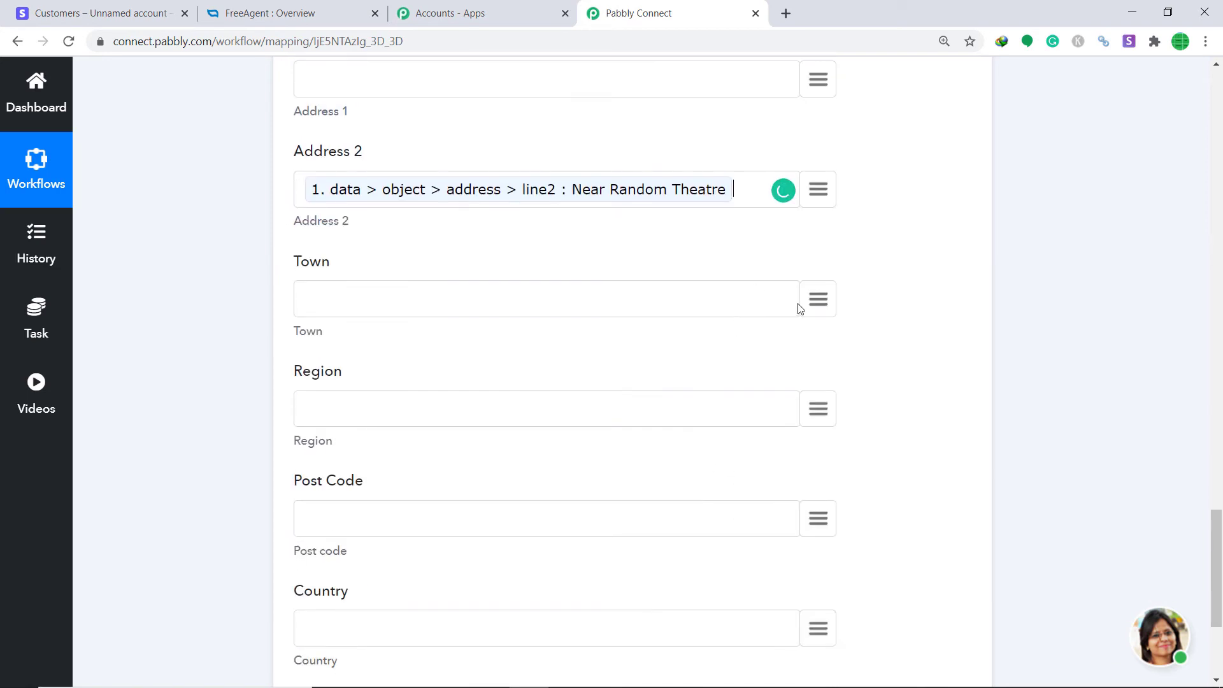
Map the city Paris into Region and postal_code 75001 into Post Code
{"action": "left_click", "coordinate": [818, 410]}
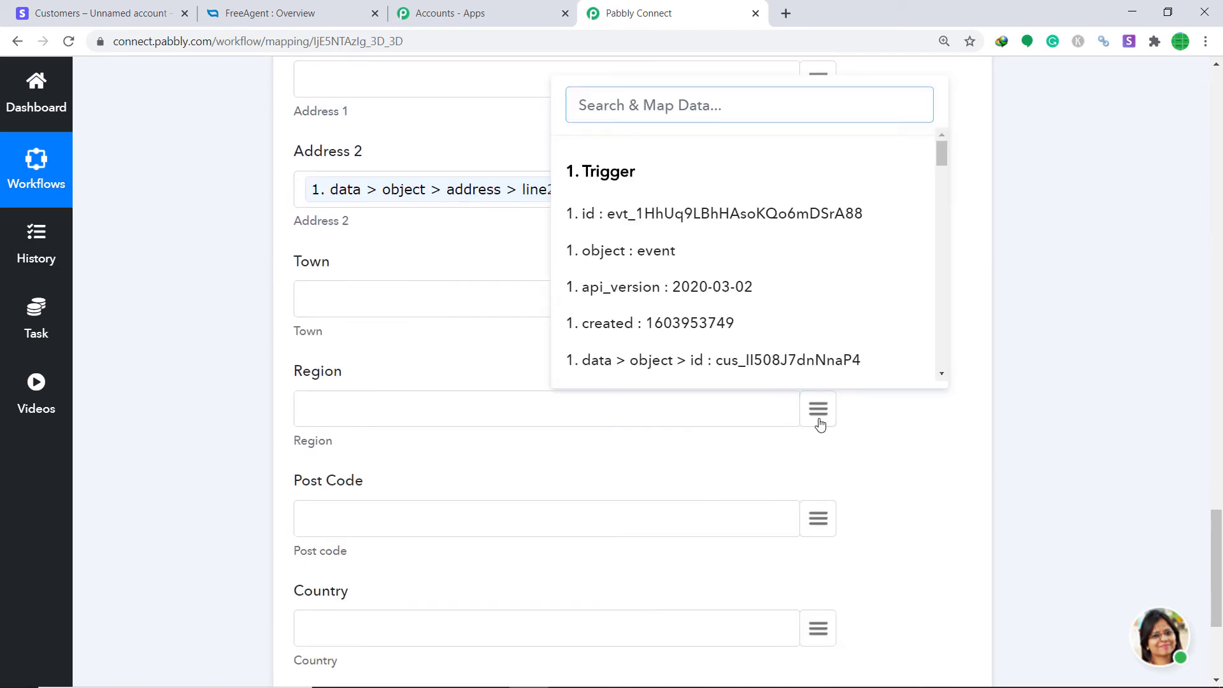
{"action": "type", "text": "p"}
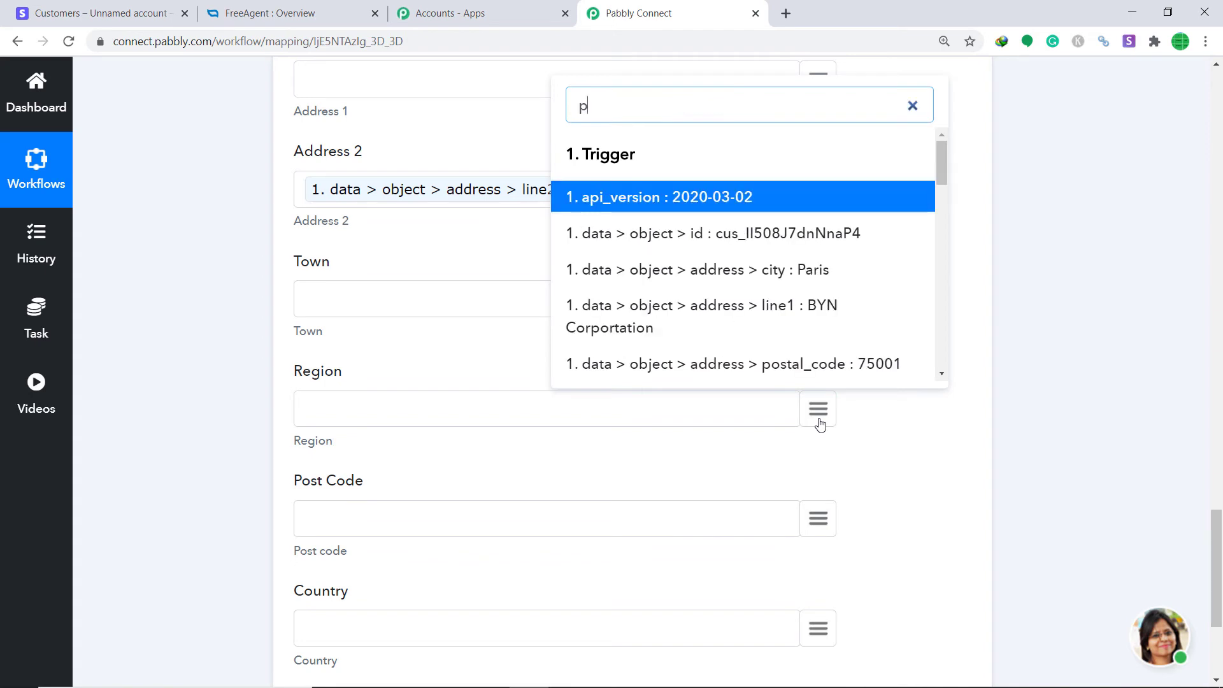
{"action": "type", "text": "ar"}
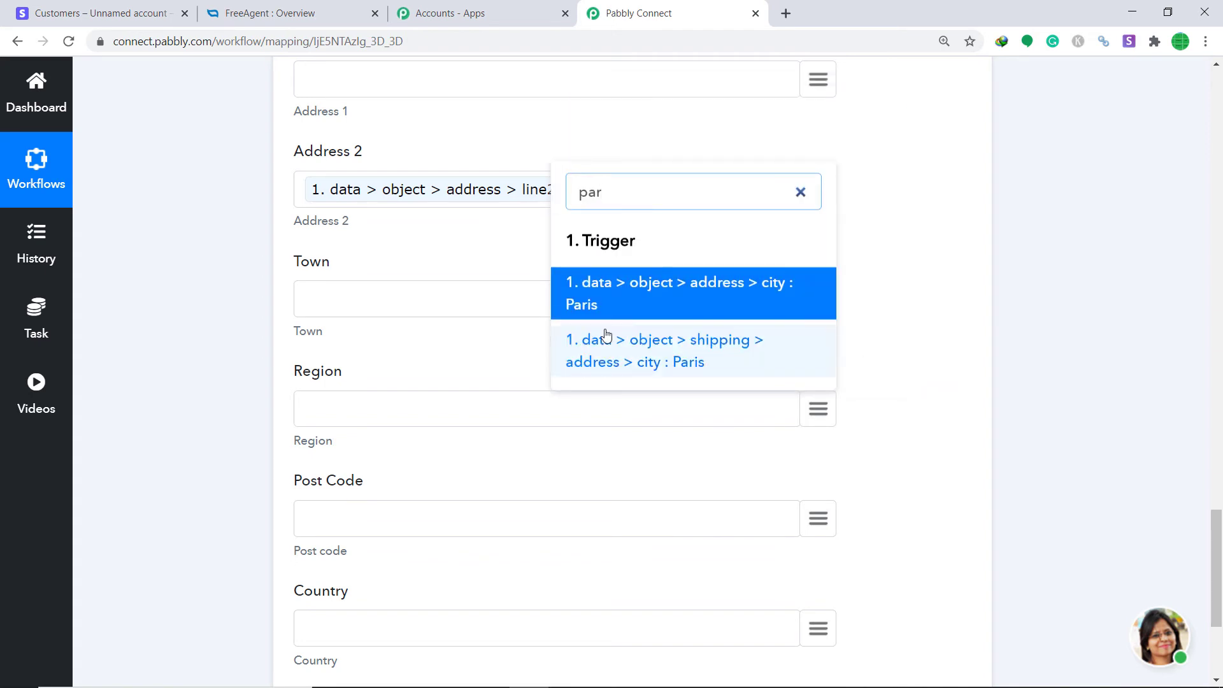
{"action": "left_click", "coordinate": [635, 288]}
{"action": "scroll", "coordinate": [655, 338], "scroll_direction": "down", "scroll_amount": 4}
{"action": "left_click", "coordinate": [818, 281]}
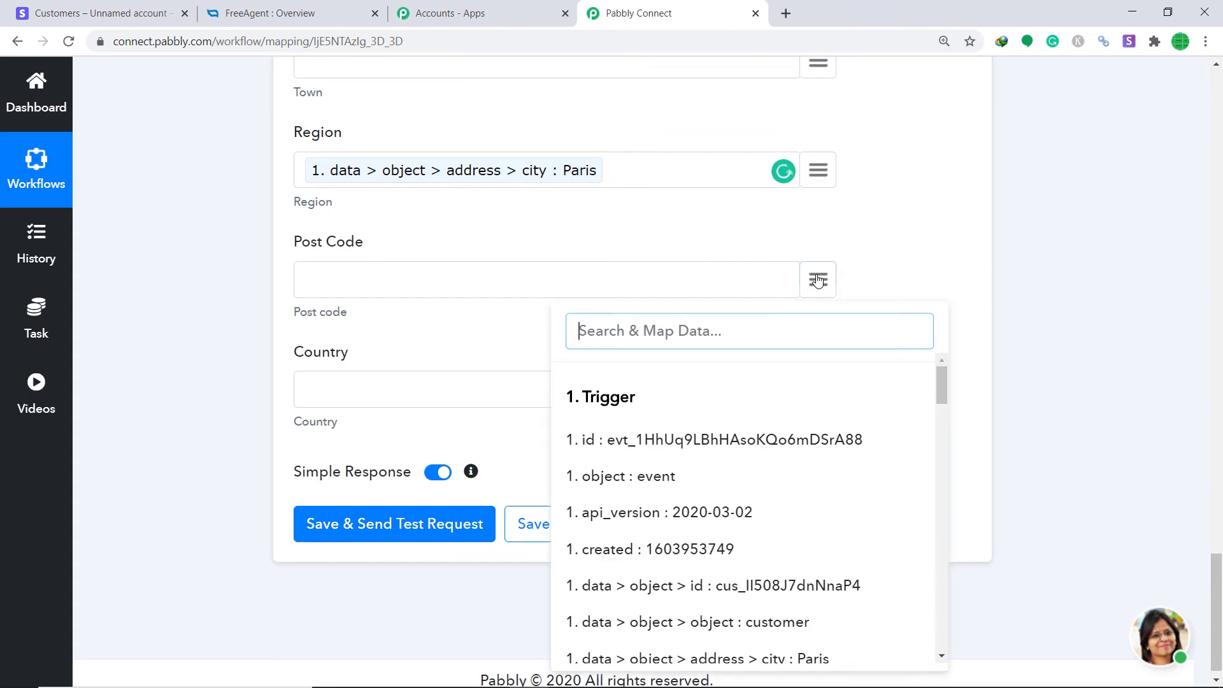
{"action": "type", "text": "75001"}
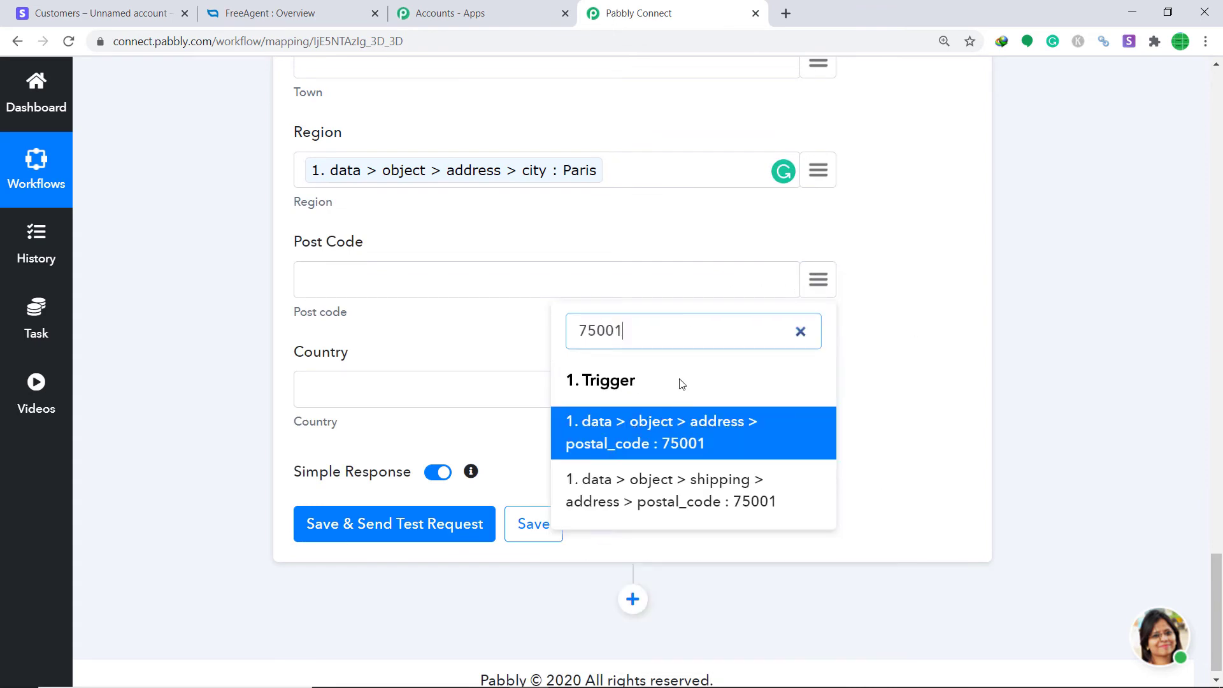
{"action": "left_click", "coordinate": [680, 426]}
Map country FR into Country, then save the step and send a test request
{"action": "left_click", "coordinate": [819, 390]}
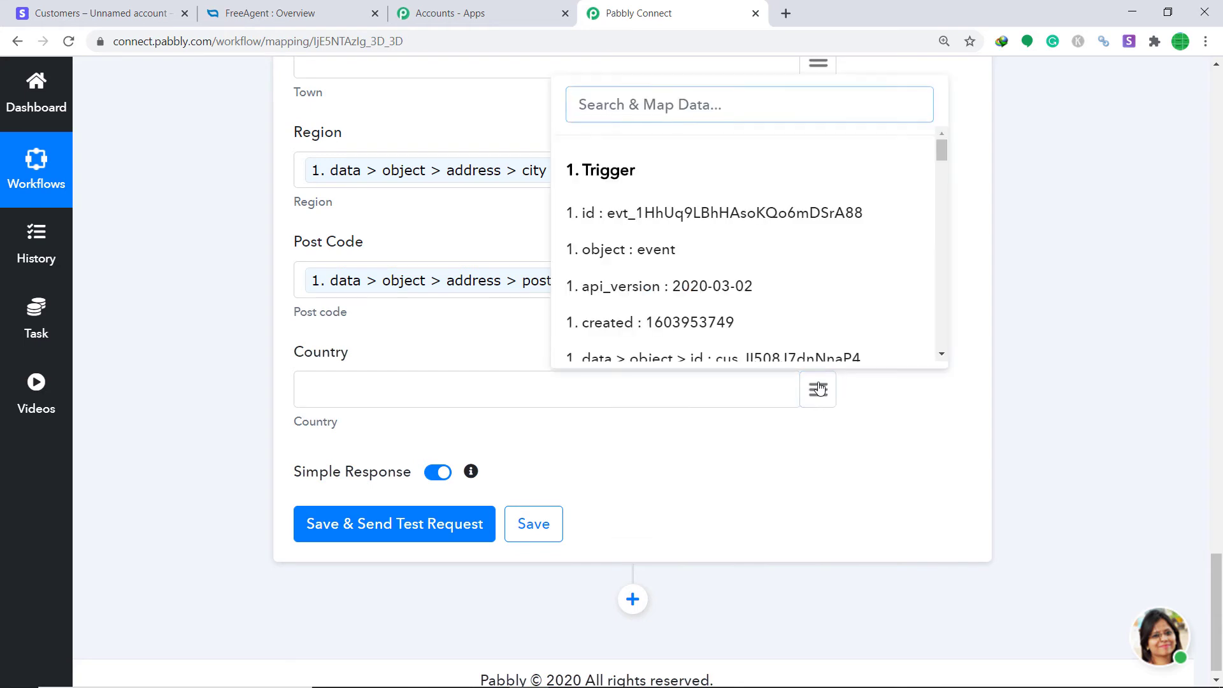
{"action": "type", "text": "fr"}
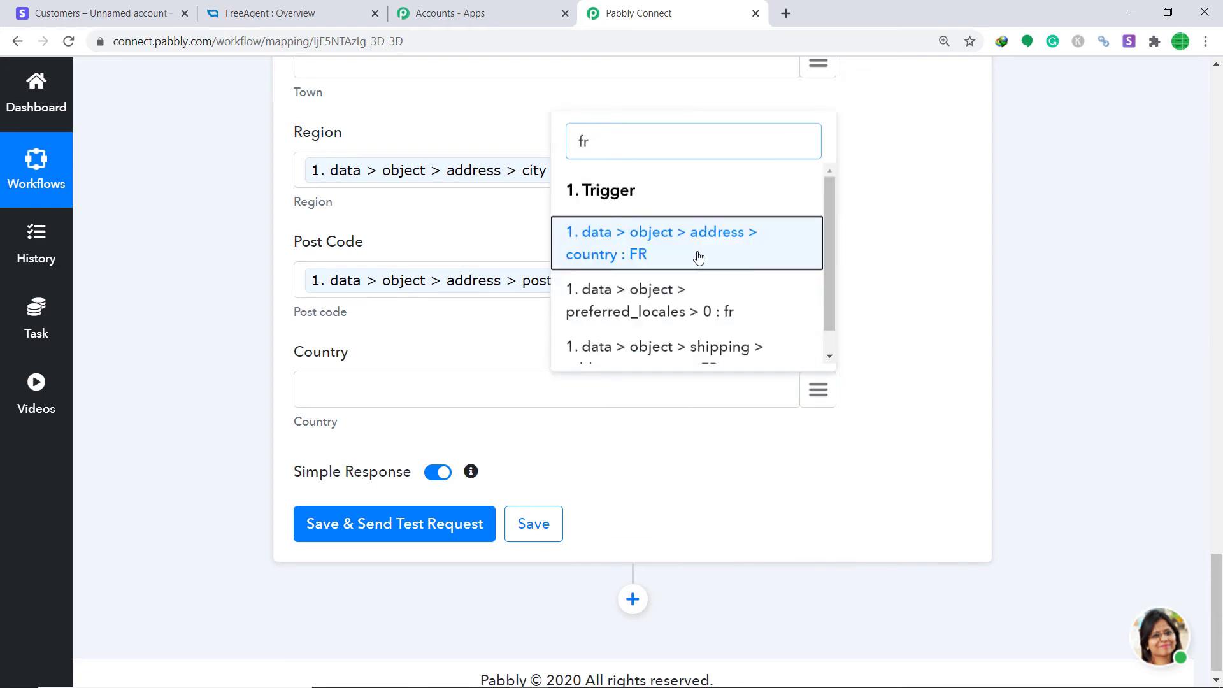
{"action": "left_click", "coordinate": [696, 254]}
{"action": "left_click", "coordinate": [415, 528]}
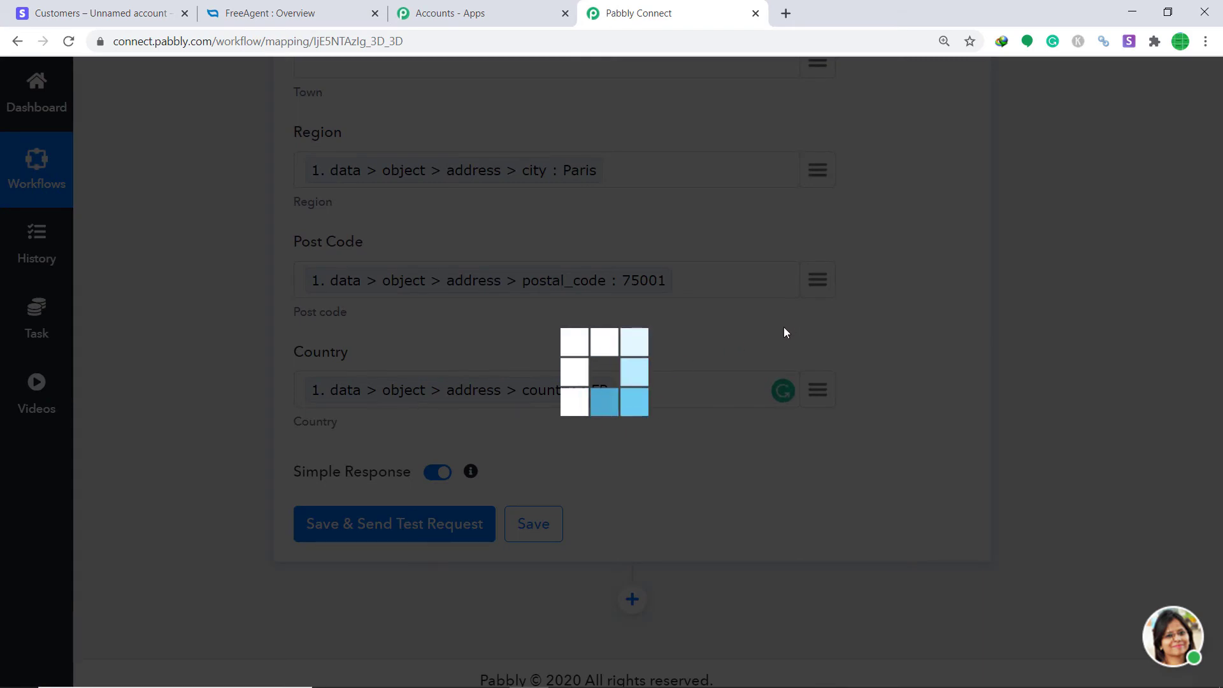
Review FreeAgent's API response showing the new BYN Corportation contact and its URL
{"action": "scroll", "coordinate": [777, 343], "scroll_direction": "down", "scroll_amount": 6}
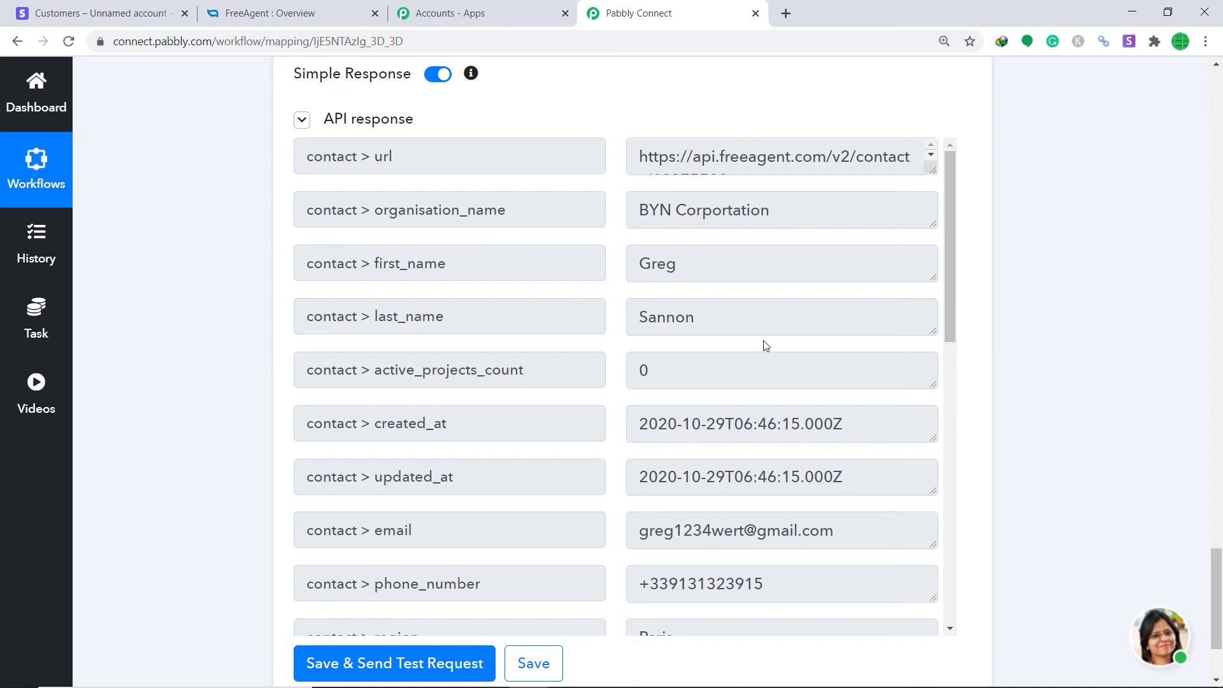
Open FreeAgent's Contacts page and check the new BYN Corportation contact card
{"action": "left_click", "coordinate": [337, 8]}
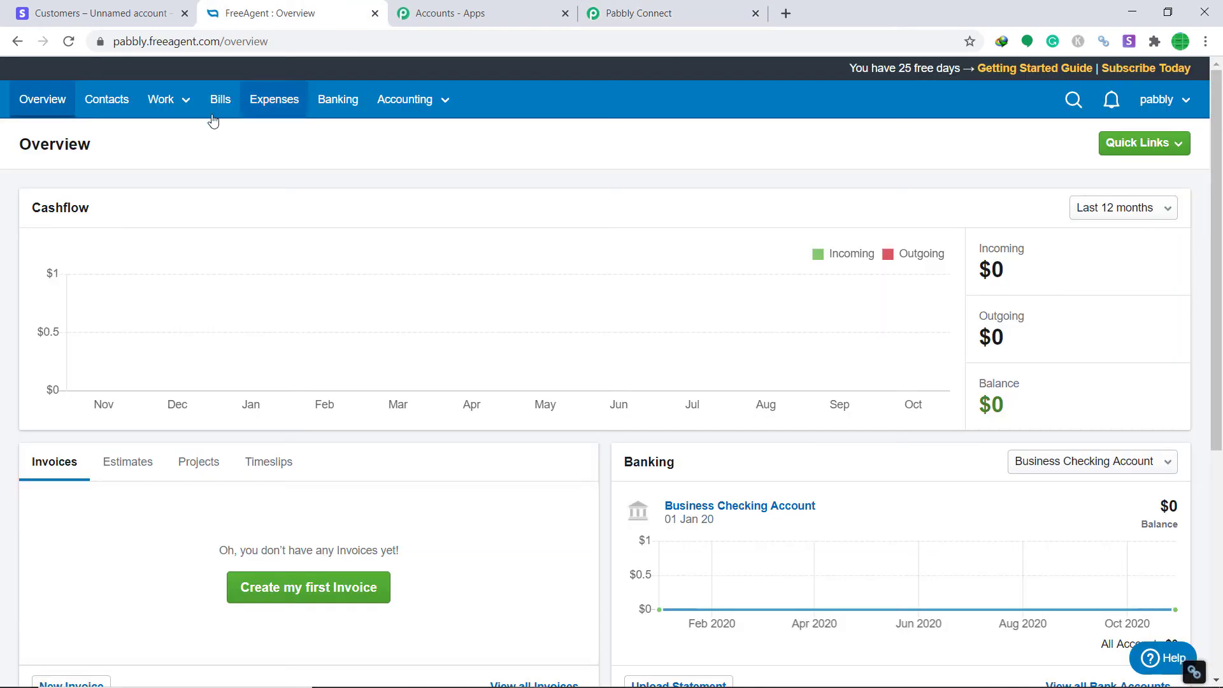
{"action": "left_click", "coordinate": [127, 100]}
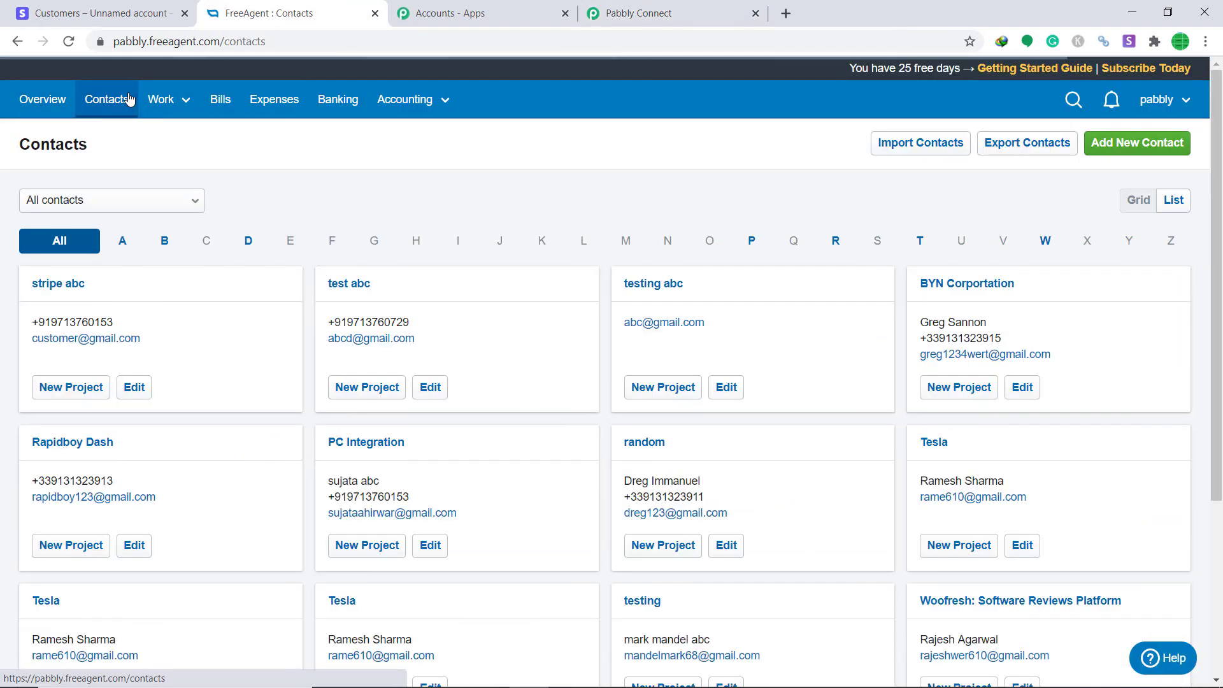
{"action": "scroll", "coordinate": [446, 242], "scroll_direction": "down", "scroll_amount": 3}
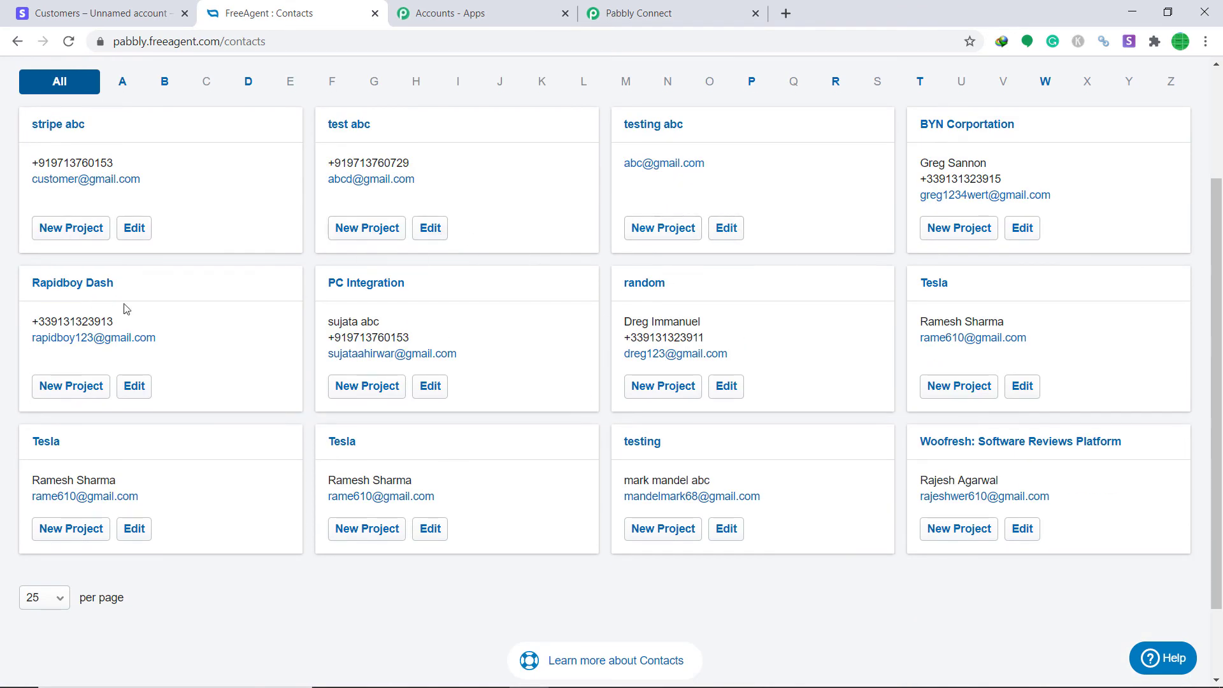
{"action": "scroll", "coordinate": [828, 324], "scroll_direction": "up", "scroll_amount": 2}
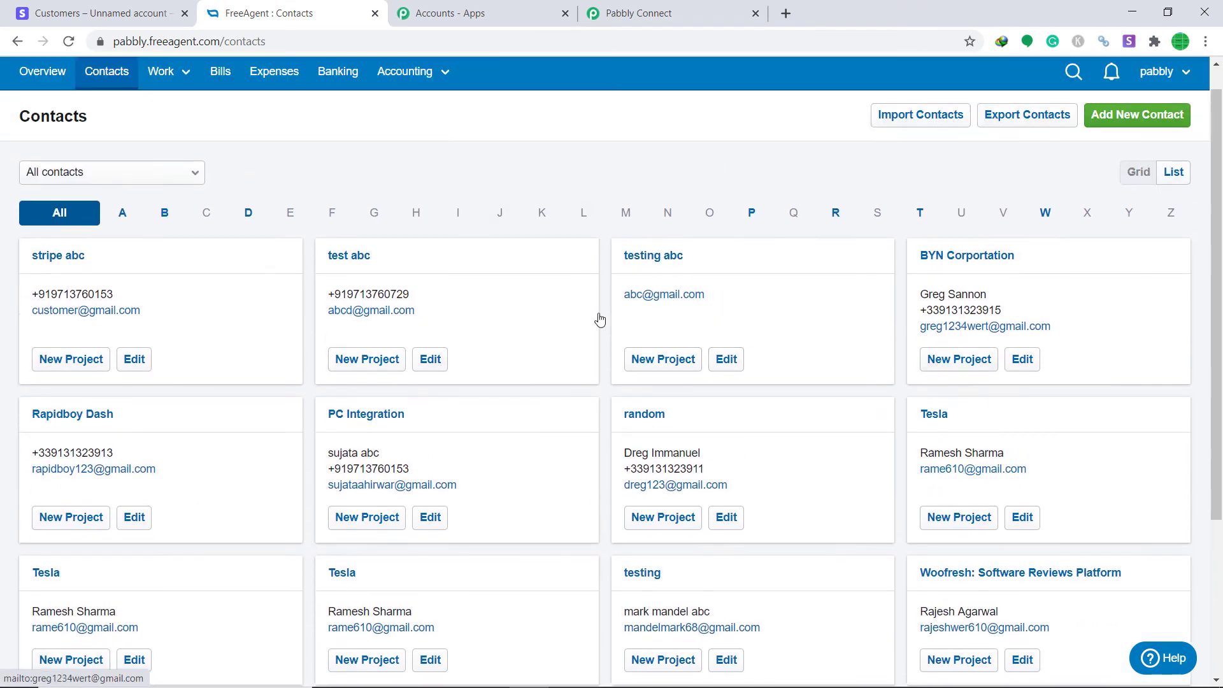
{"action": "scroll", "coordinate": [599, 319], "scroll_direction": "up", "scroll_amount": 1}
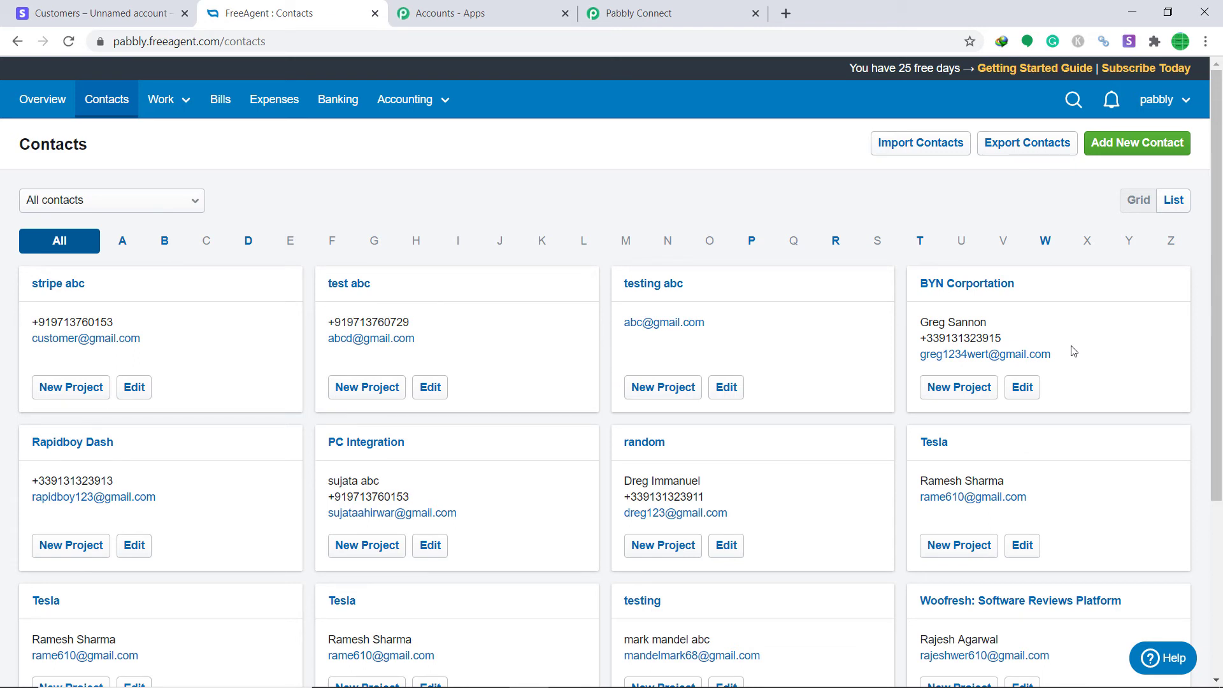
Collapse the FreeAgent Create Contact and Stripe New Customer cards, then return to Stripe Customers
{"action": "left_click", "coordinate": [640, 16]}
{"action": "left_click_drag", "start_coordinate": [1221, 566], "coordinate": [1221, 286]}
{"action": "left_click", "coordinate": [606, 385]}
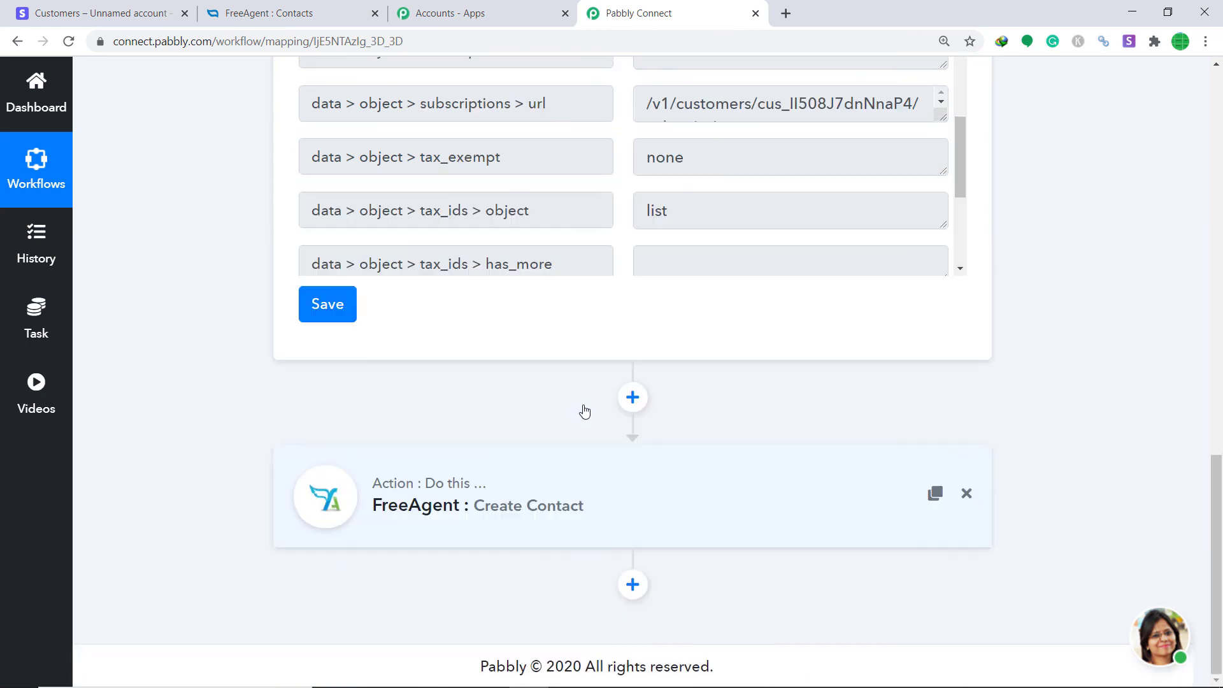
{"action": "left_click_drag", "start_coordinate": [1221, 477], "coordinate": [1221, 137]}
{"action": "left_click", "coordinate": [549, 217]}
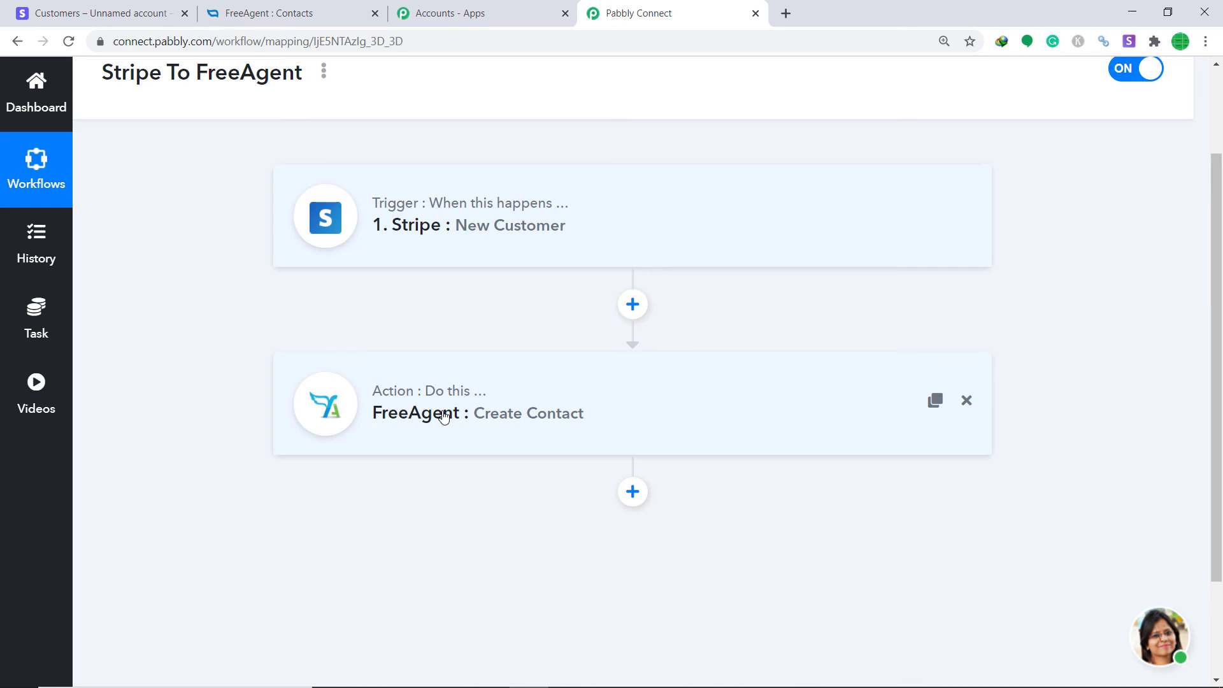
{"action": "left_click", "coordinate": [80, 5]}
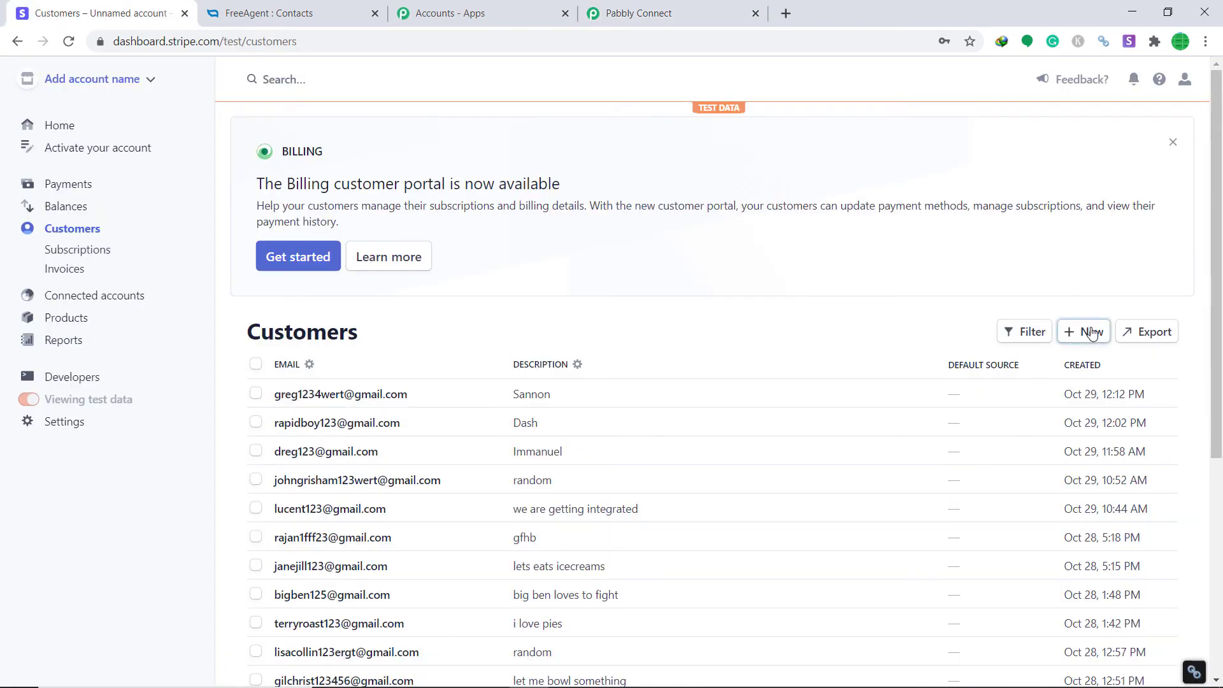
Start a new Stripe test customer, entering their name, account email and a short description
{"action": "left_click", "coordinate": [1092, 332]}
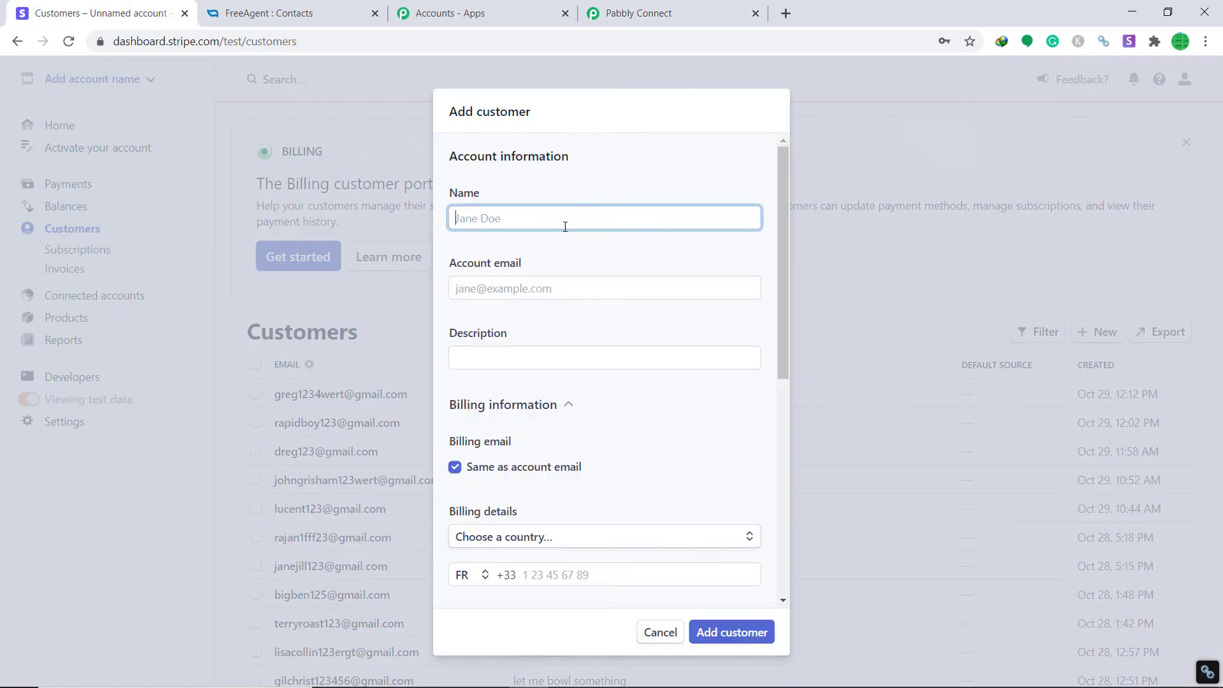
{"action": "left_click", "coordinate": [564, 226]}
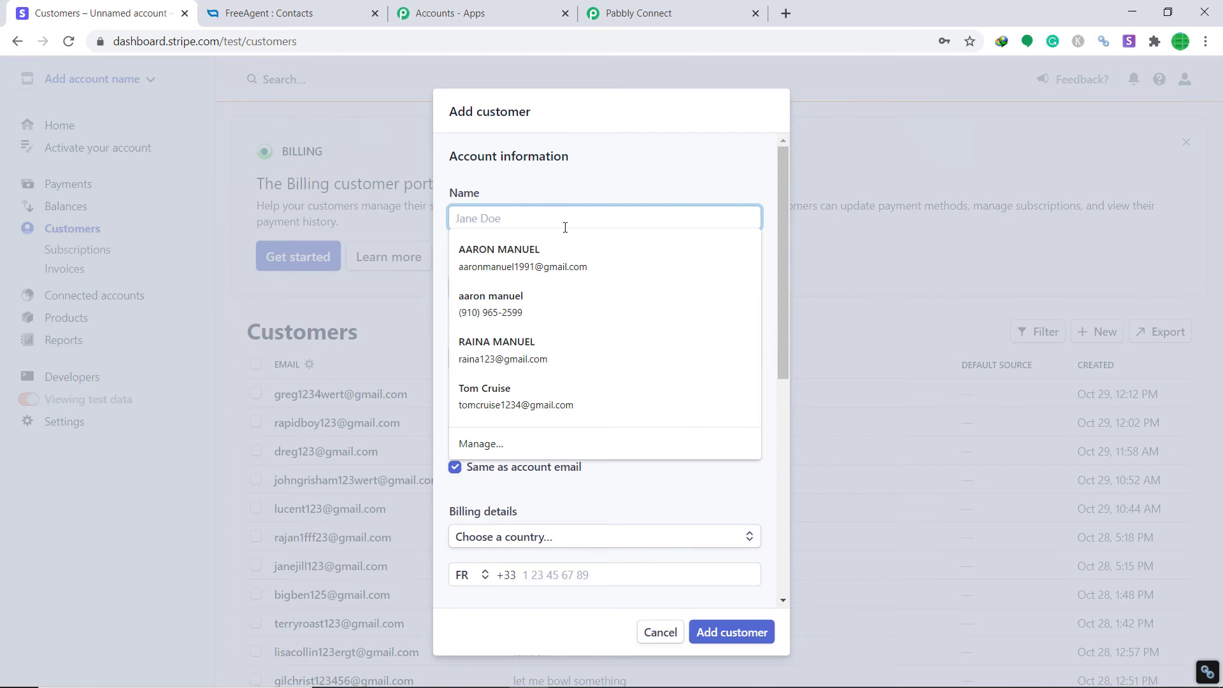
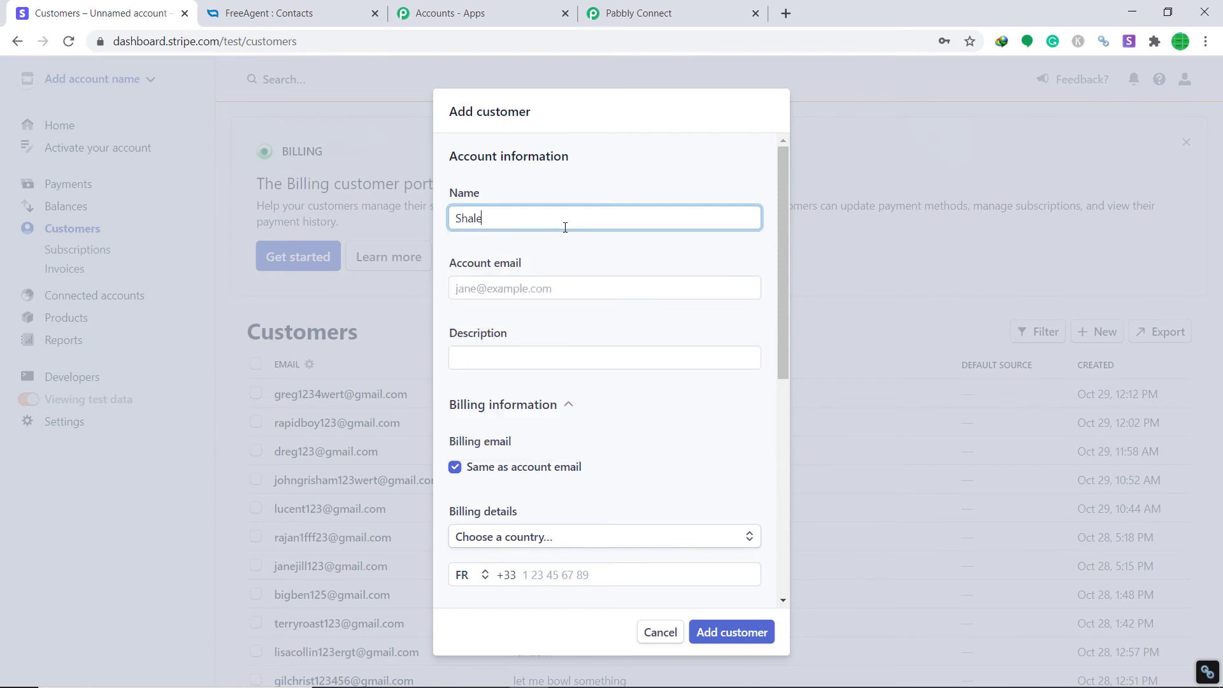
{"action": "left_click", "coordinate": [516, 289]}
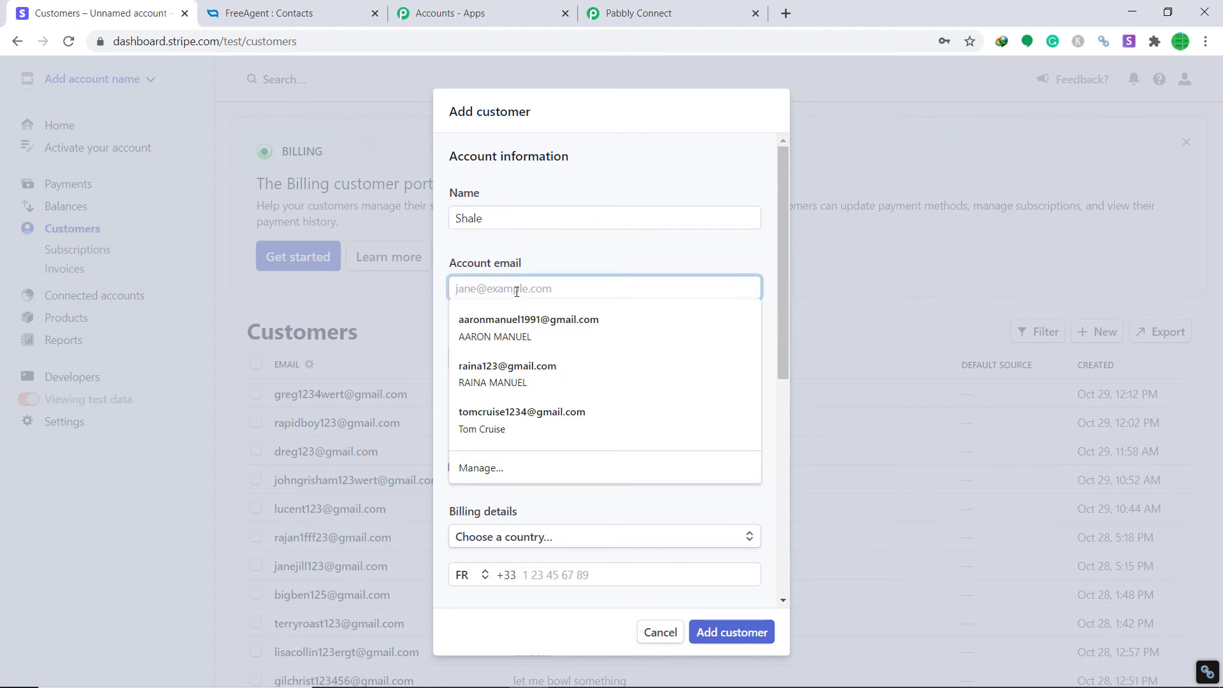
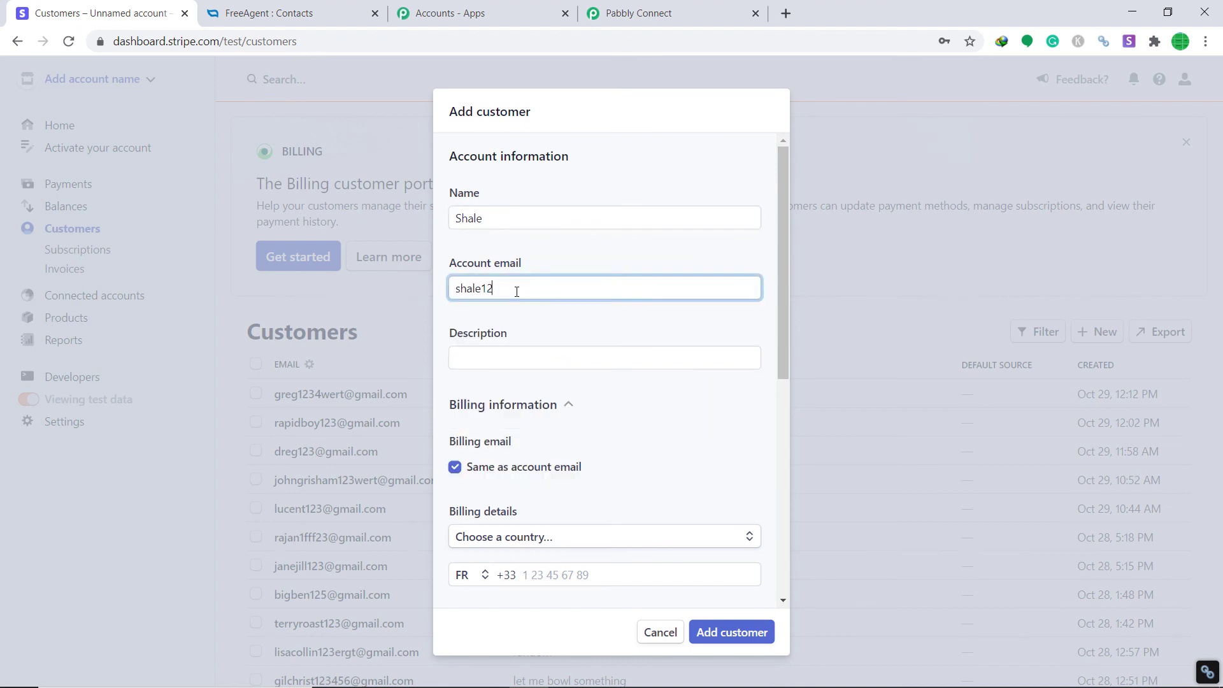
{"action": "left_click", "coordinate": [498, 351]}
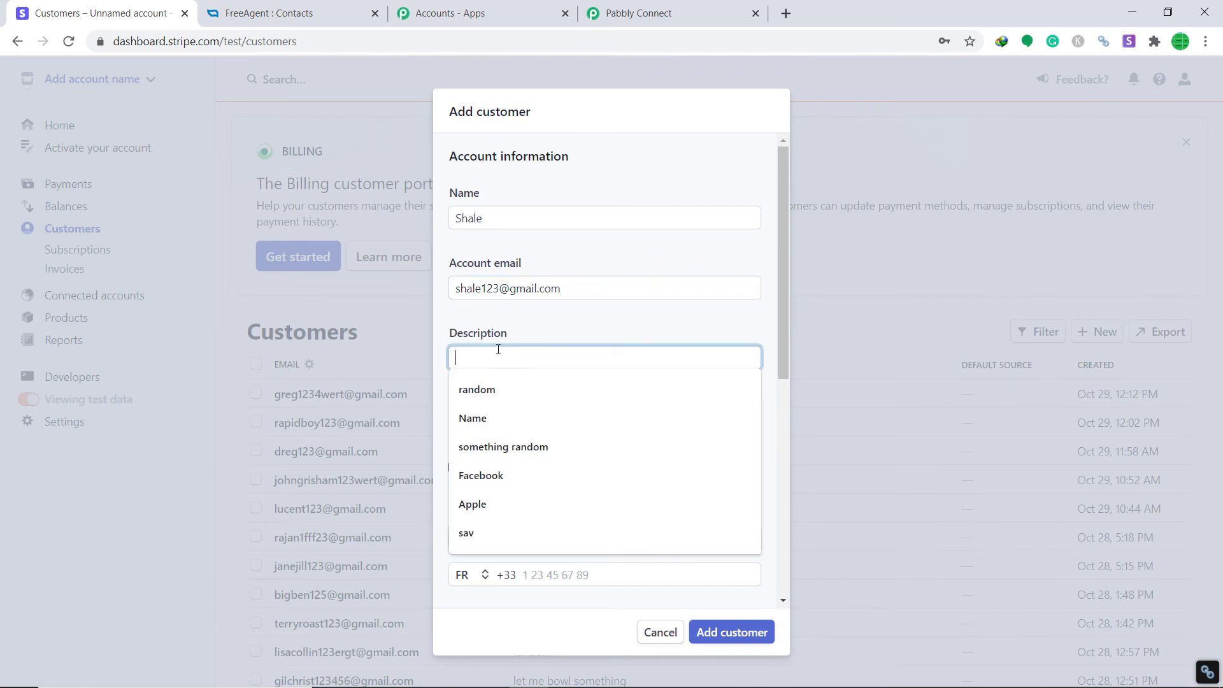
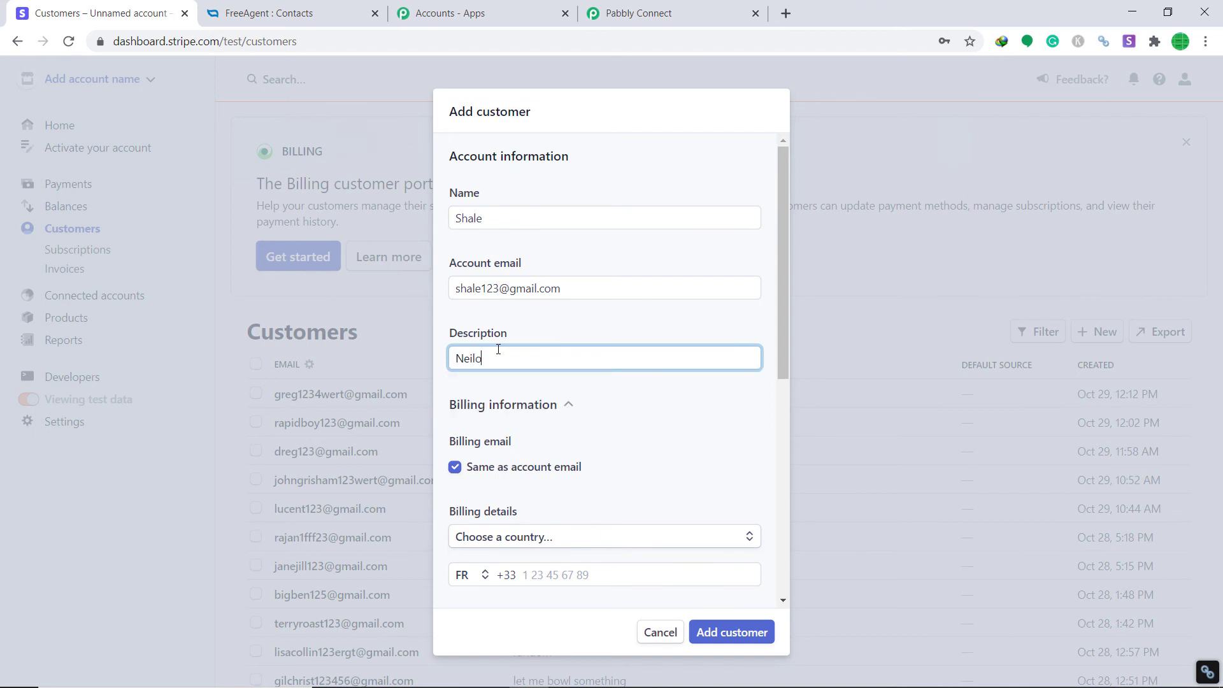
{"action": "left_click_drag", "start_coordinate": [777, 344], "coordinate": [785, 459]}
Set the billing country to India and fill both address lines, starting with RTY Corporation
{"action": "left_click", "coordinate": [549, 334]}
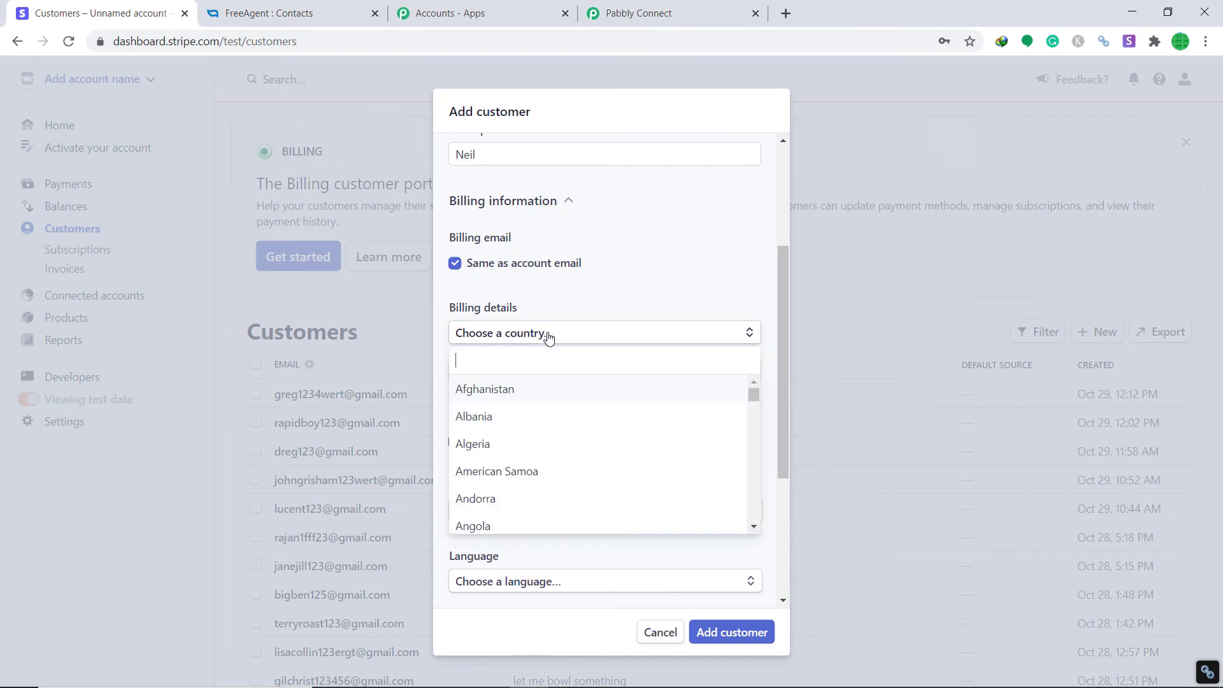
{"action": "type", "text": "India"}
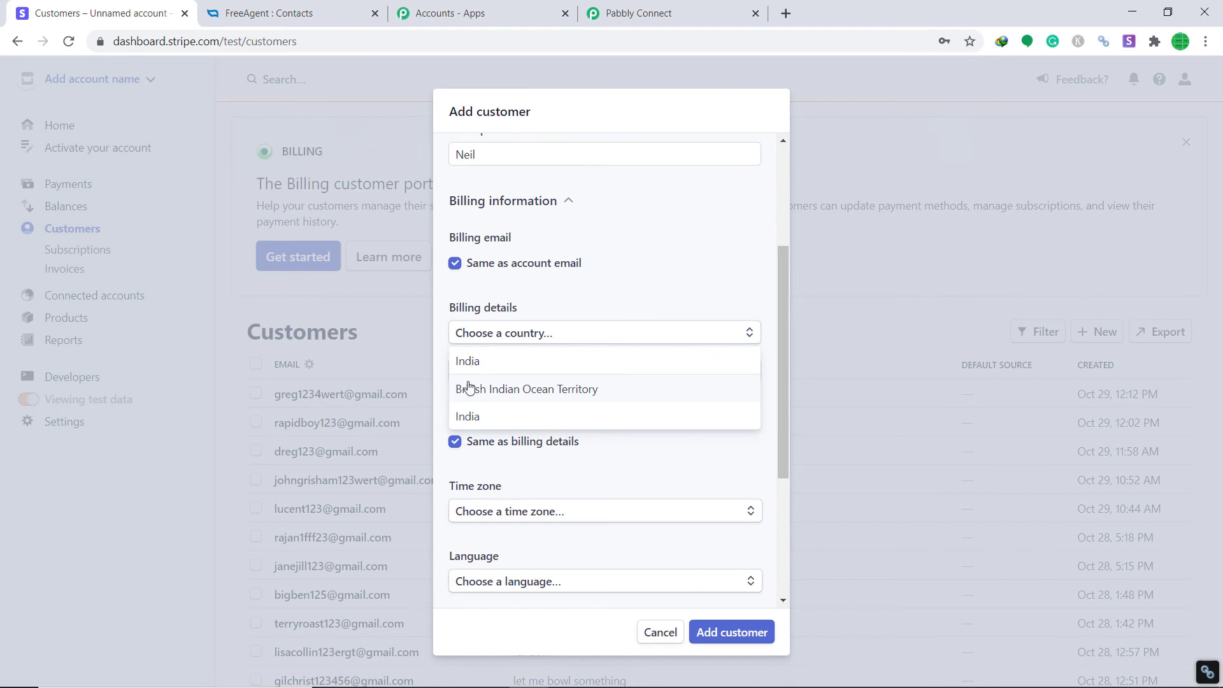
{"action": "left_click", "coordinate": [468, 417]}
{"action": "left_click", "coordinate": [506, 372]}
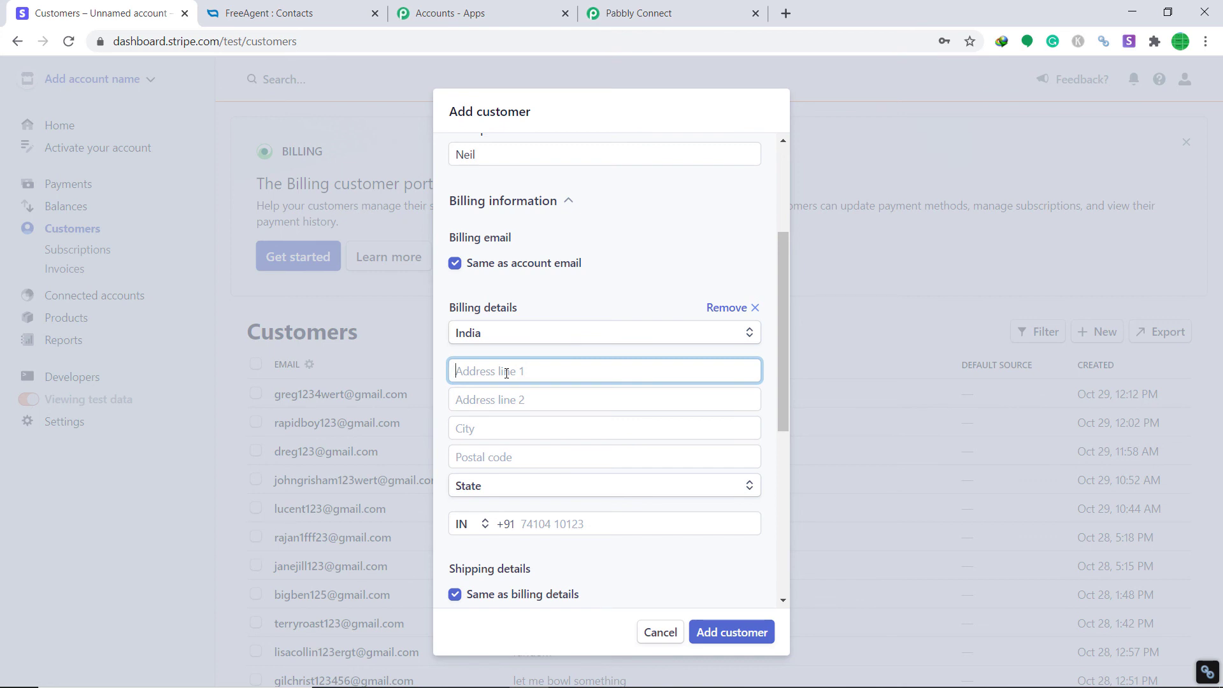
{"action": "type", "text": "RT"}
{"action": "type", "text": "Y Corp"}
{"action": "type", "text": "orattion"}
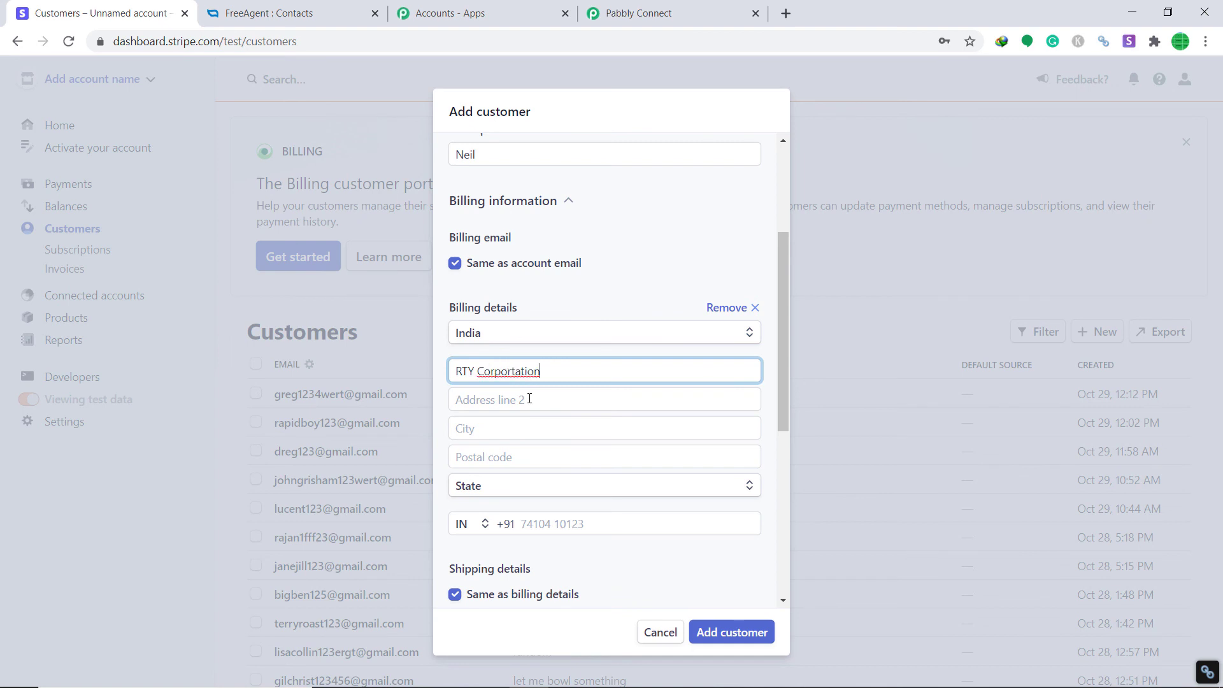
{"action": "left_click", "coordinate": [529, 399]}
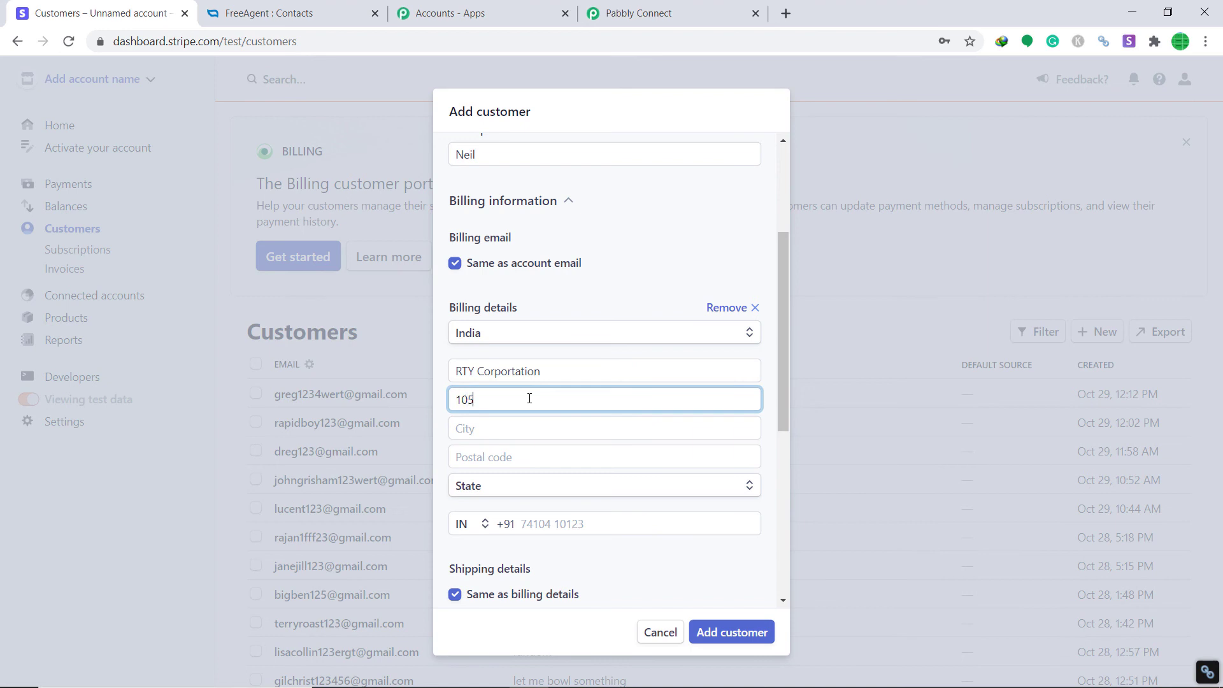
Enter city Bhopal, postal code 462023 and state Madhya Pradesh
{"action": "left_click", "coordinate": [510, 428]}
{"action": "type", "text": "Bhopal"}
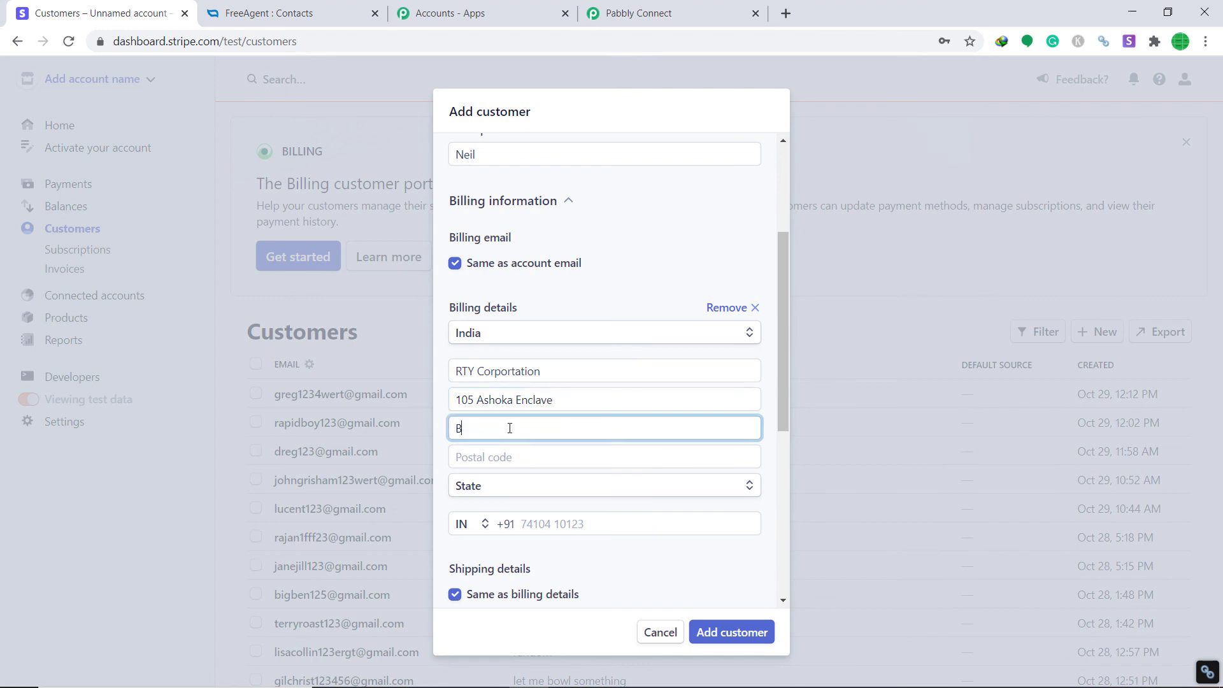
{"action": "left_click", "coordinate": [506, 457]}
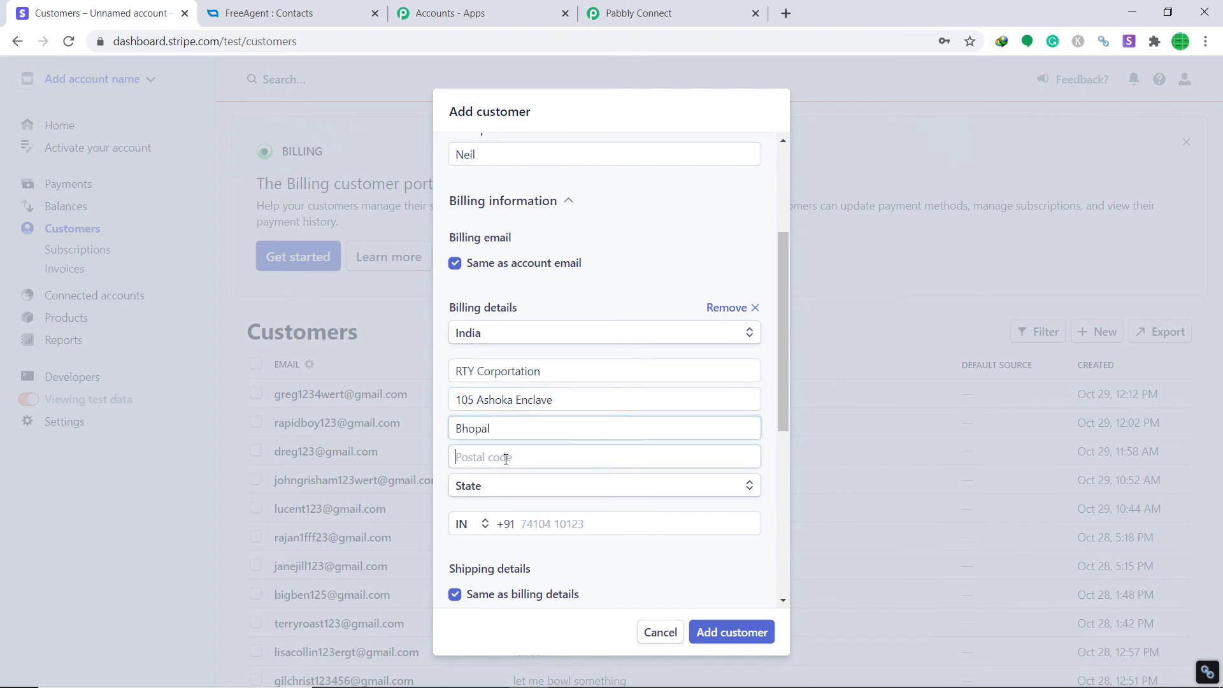
{"action": "type", "text": "462023"}
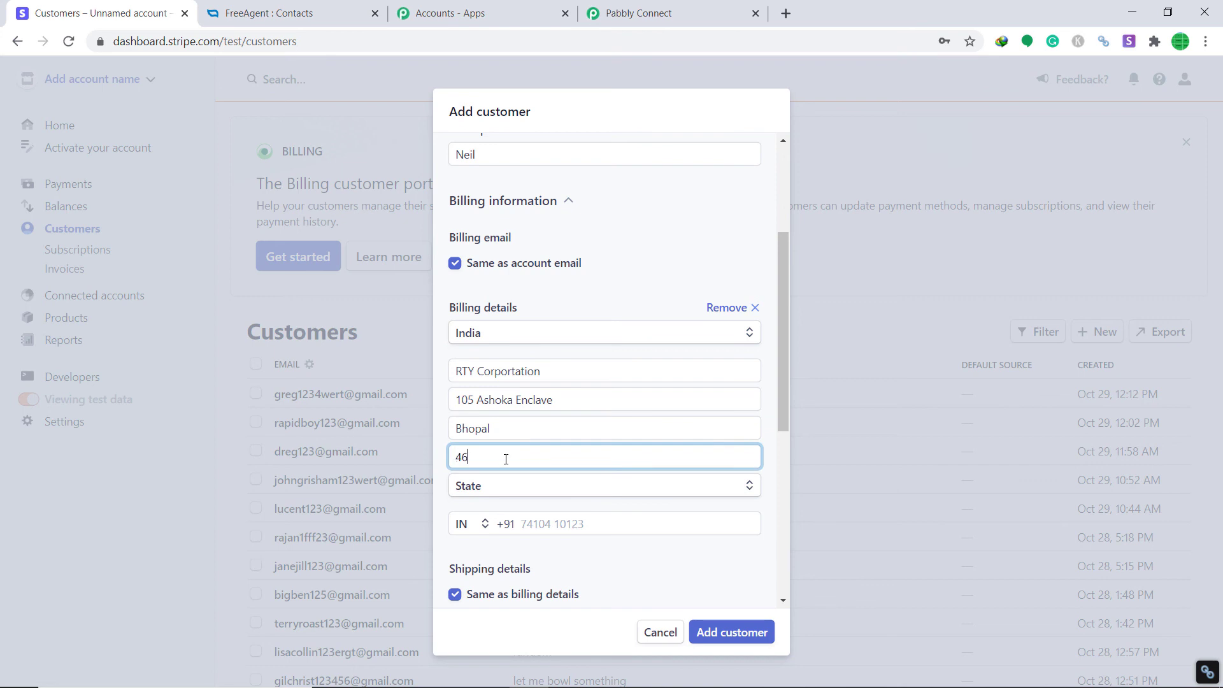
{"action": "left_click", "coordinate": [528, 499]}
{"action": "left_click", "coordinate": [540, 464]}
{"action": "scroll", "coordinate": [583, 446], "scroll_direction": "down", "scroll_amount": 3}
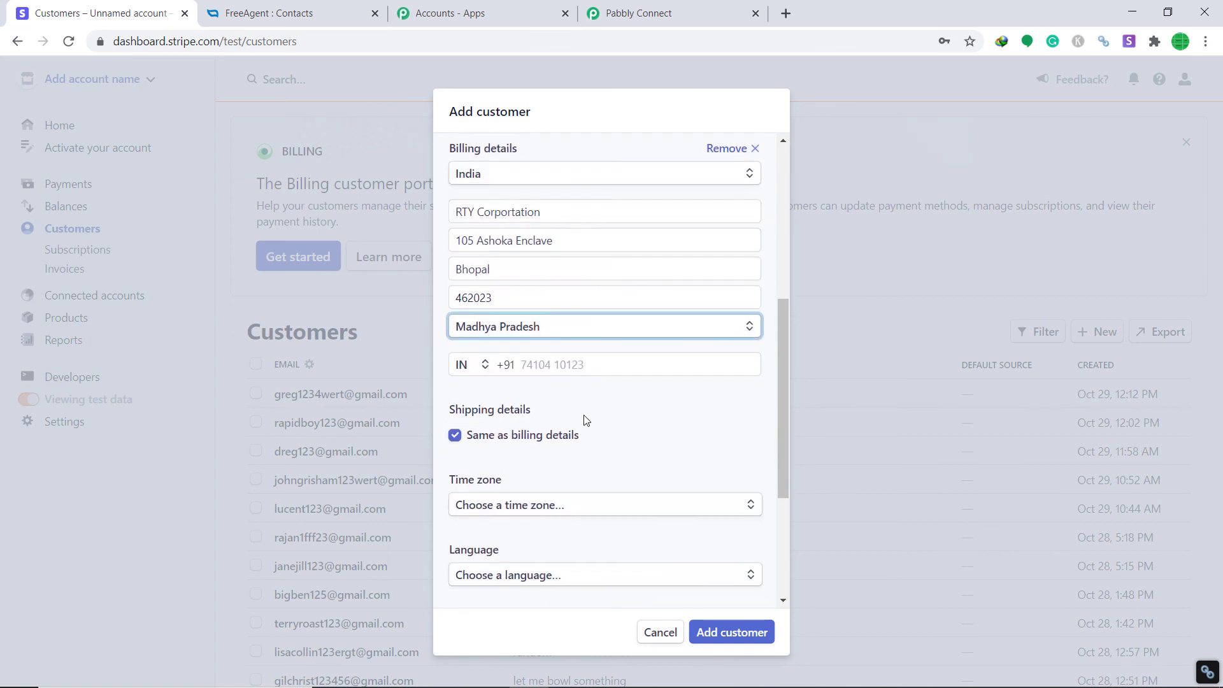
Enter the test customer's phone number and set the language to English
{"action": "left_click", "coordinate": [586, 361]}
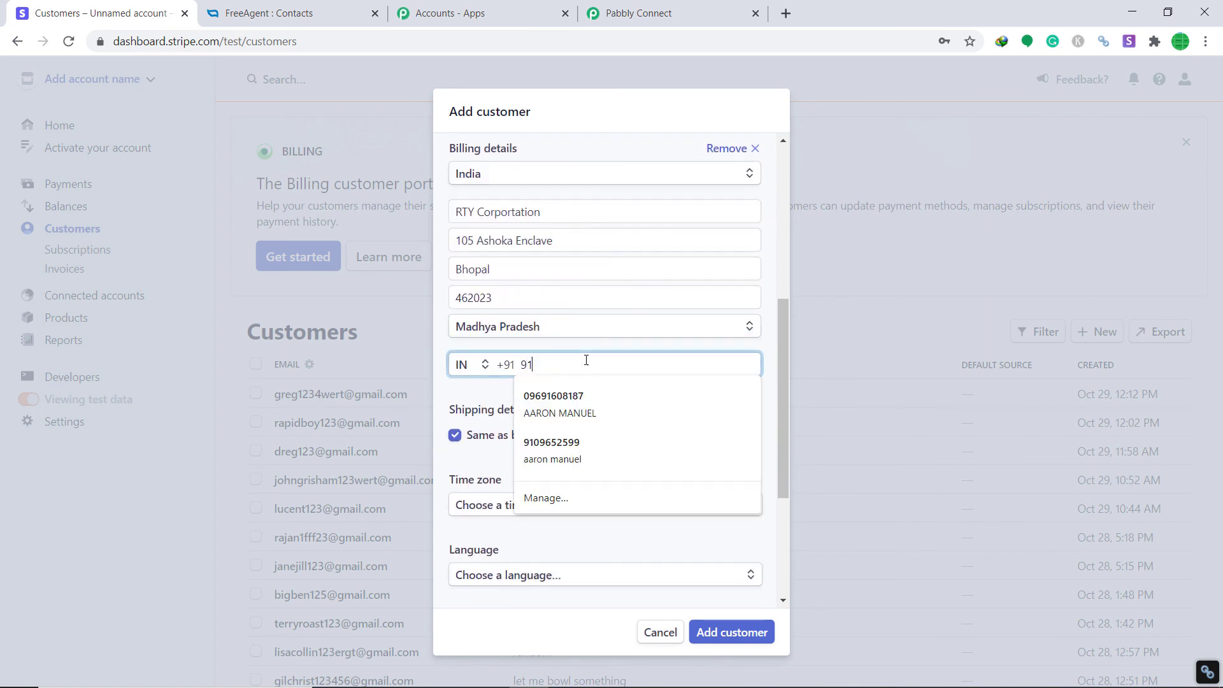
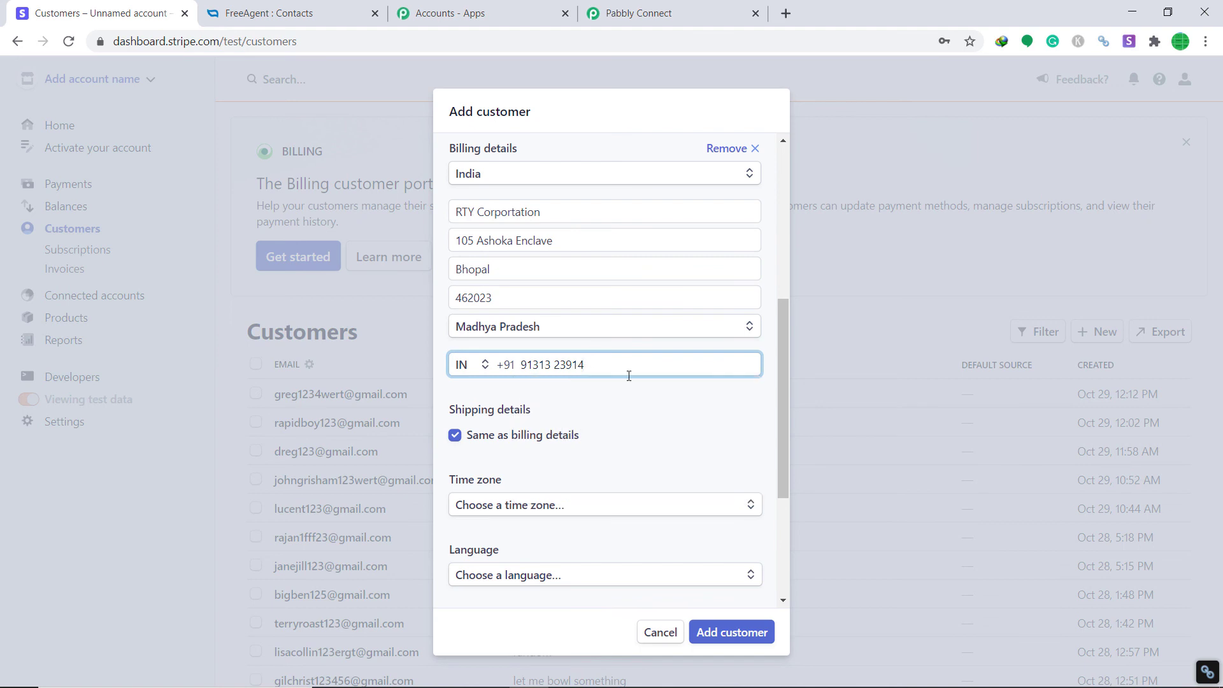
{"action": "scroll", "coordinate": [629, 376], "scroll_direction": "down", "scroll_amount": 3}
{"action": "left_click", "coordinate": [591, 418]}
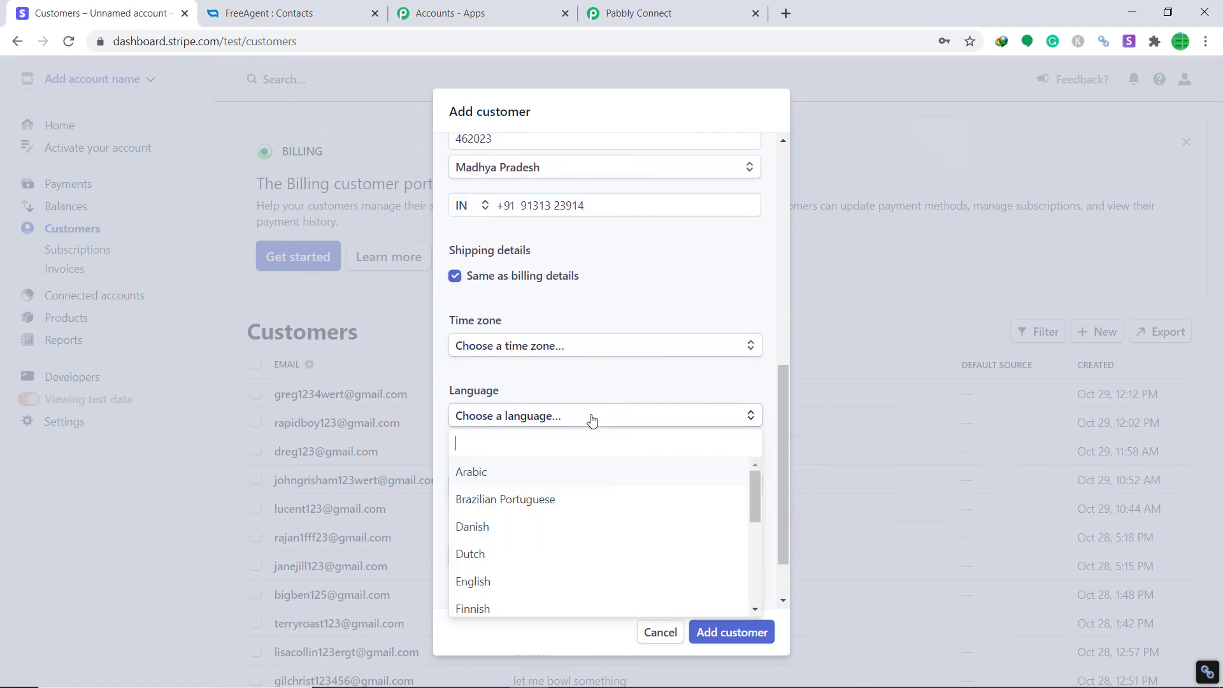
{"action": "type", "text": "engl"}
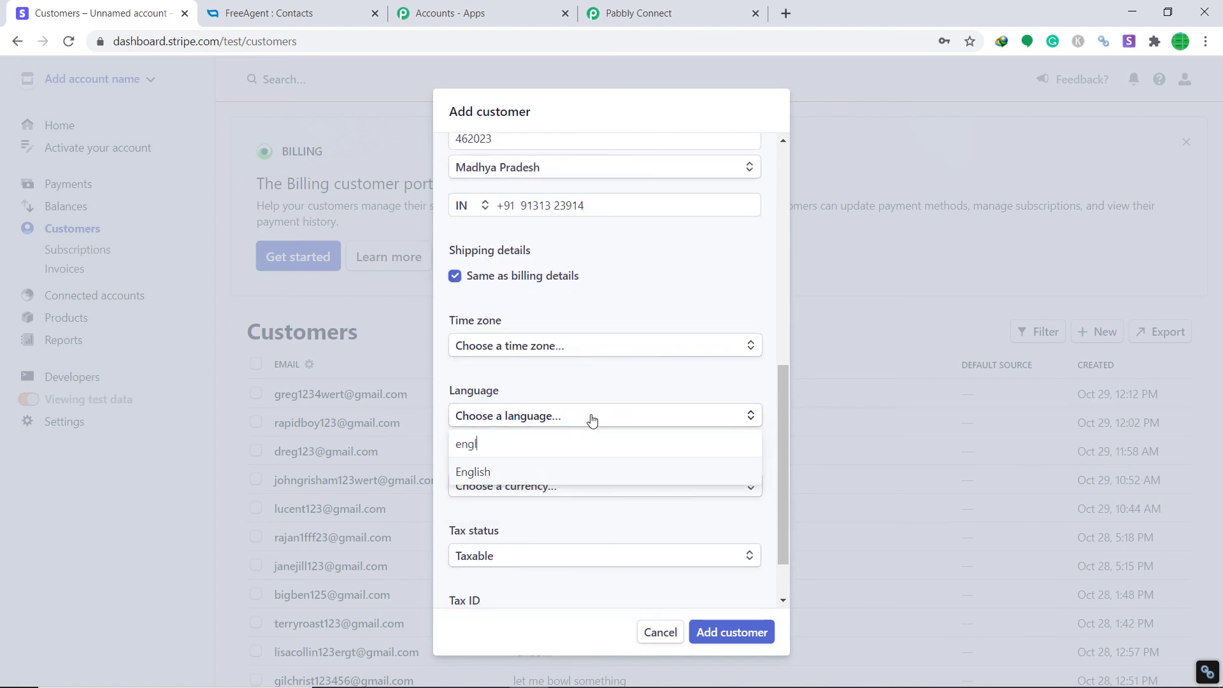
{"action": "left_click", "coordinate": [521, 476]}
Set the currency to INR - Indian Rupee and save the new customer
{"action": "left_click", "coordinate": [521, 485]}
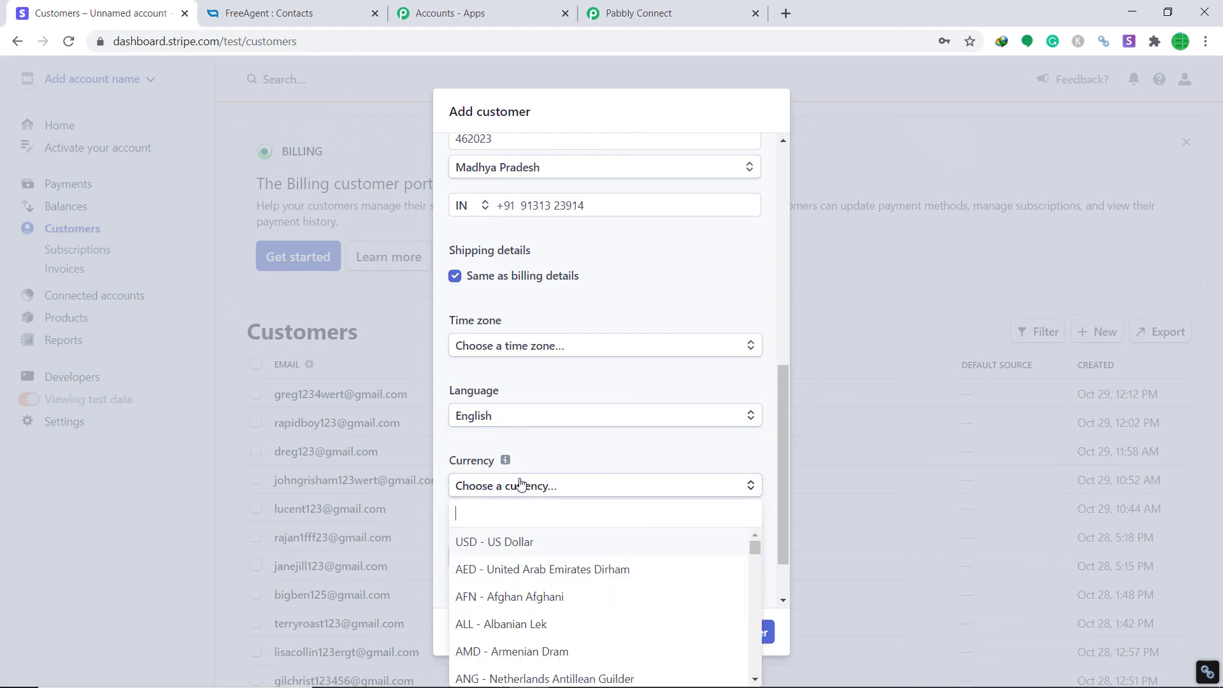
{"action": "type", "text": "inr"}
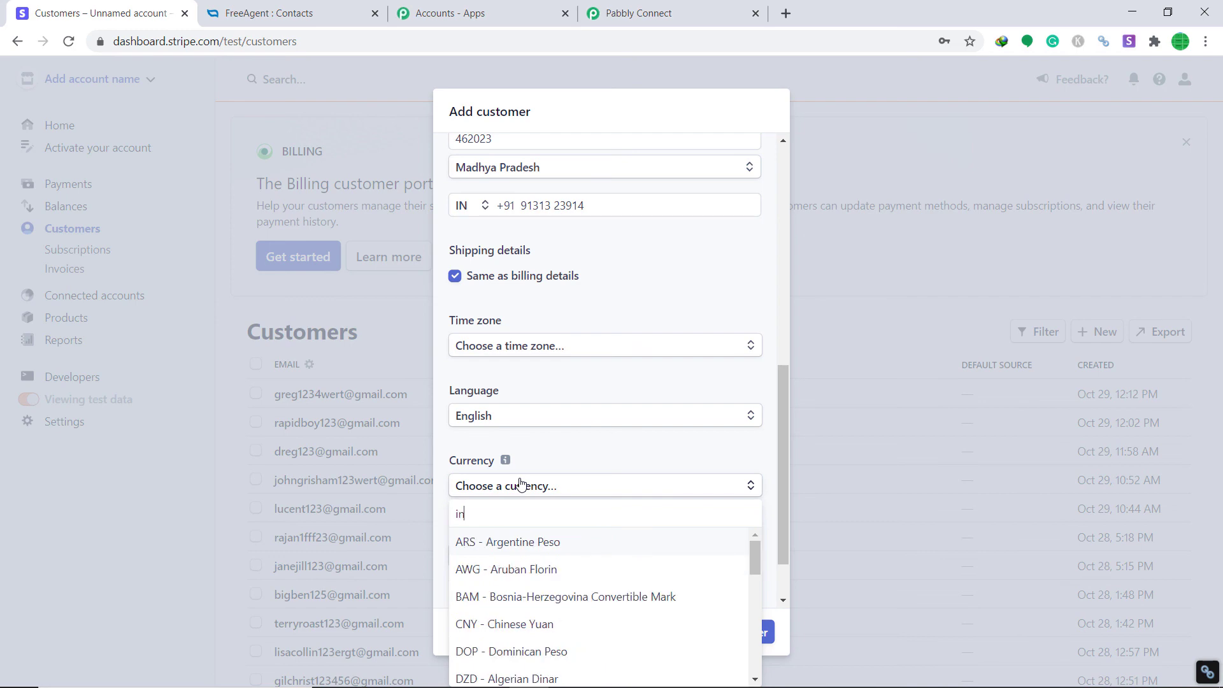
{"action": "left_click", "coordinate": [526, 543]}
{"action": "scroll", "coordinate": [573, 519], "scroll_direction": "down", "scroll_amount": 1}
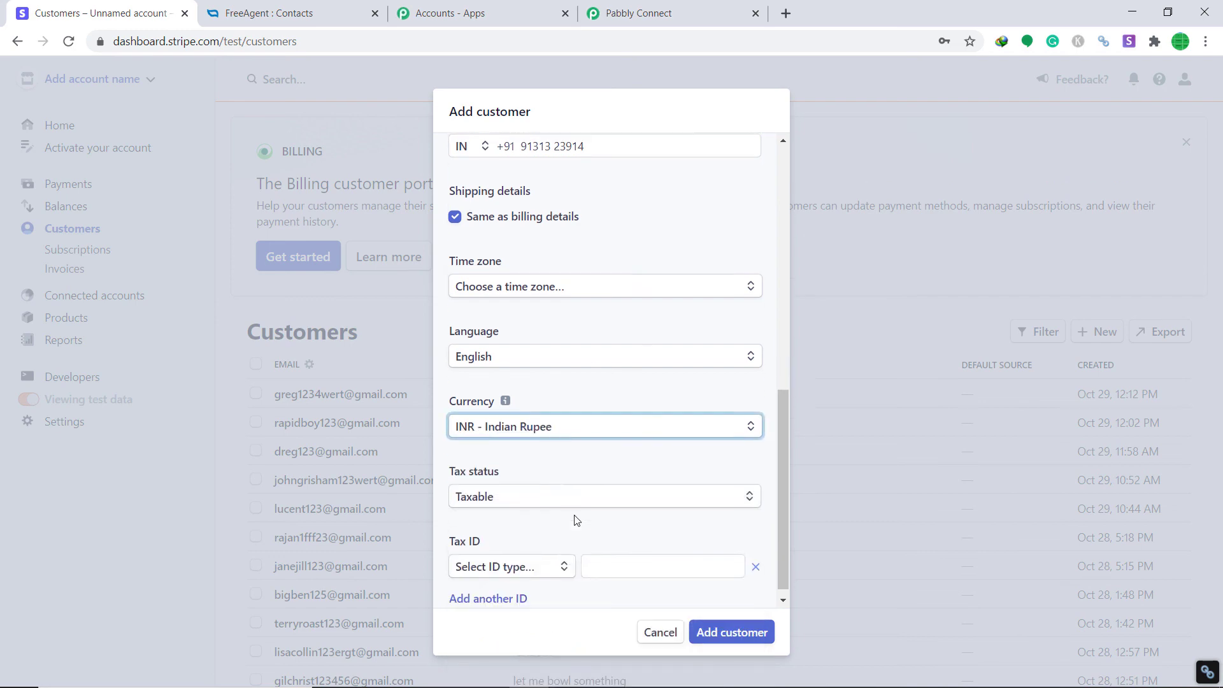
{"action": "left_click", "coordinate": [720, 637]}
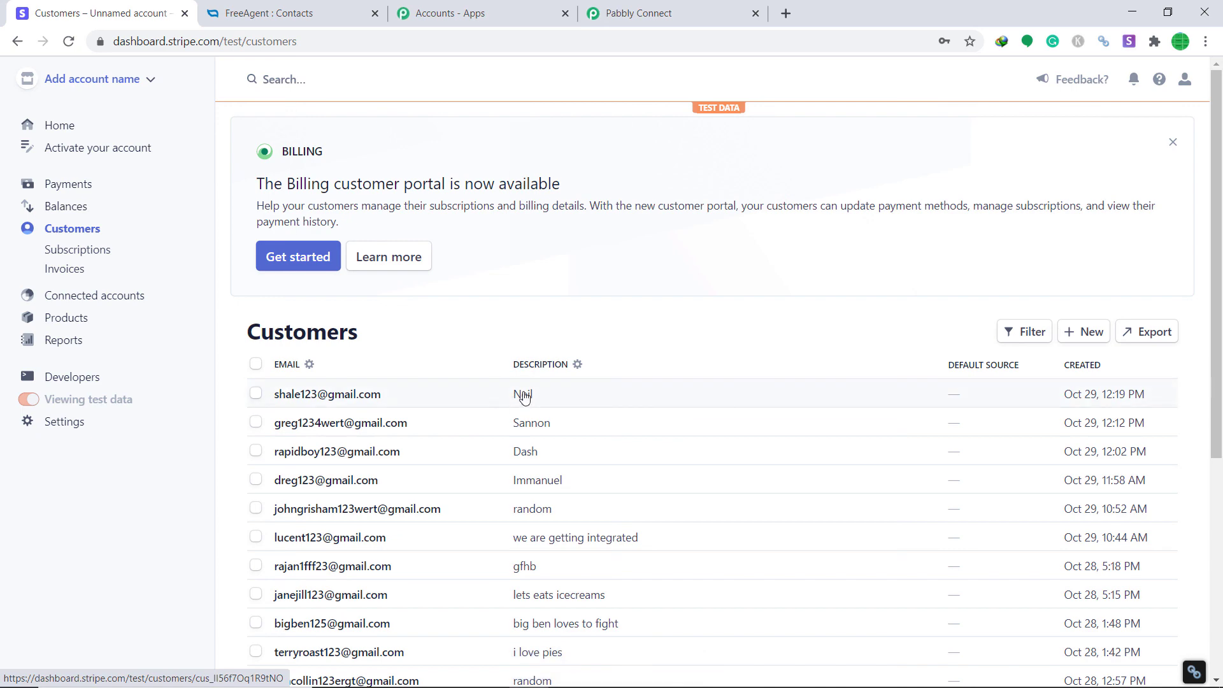
Reload FreeAgent Contacts and find the new RTY Corporation contact in the list
{"action": "left_click", "coordinate": [305, 11]}
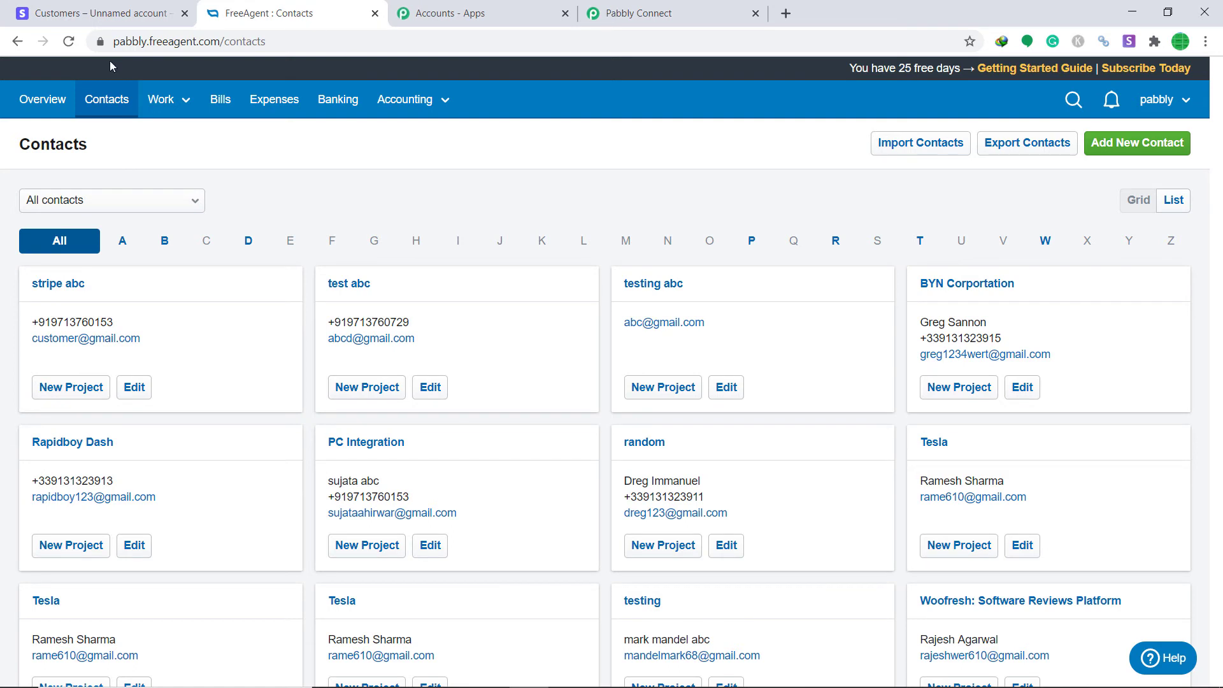
{"action": "left_click", "coordinate": [68, 41]}
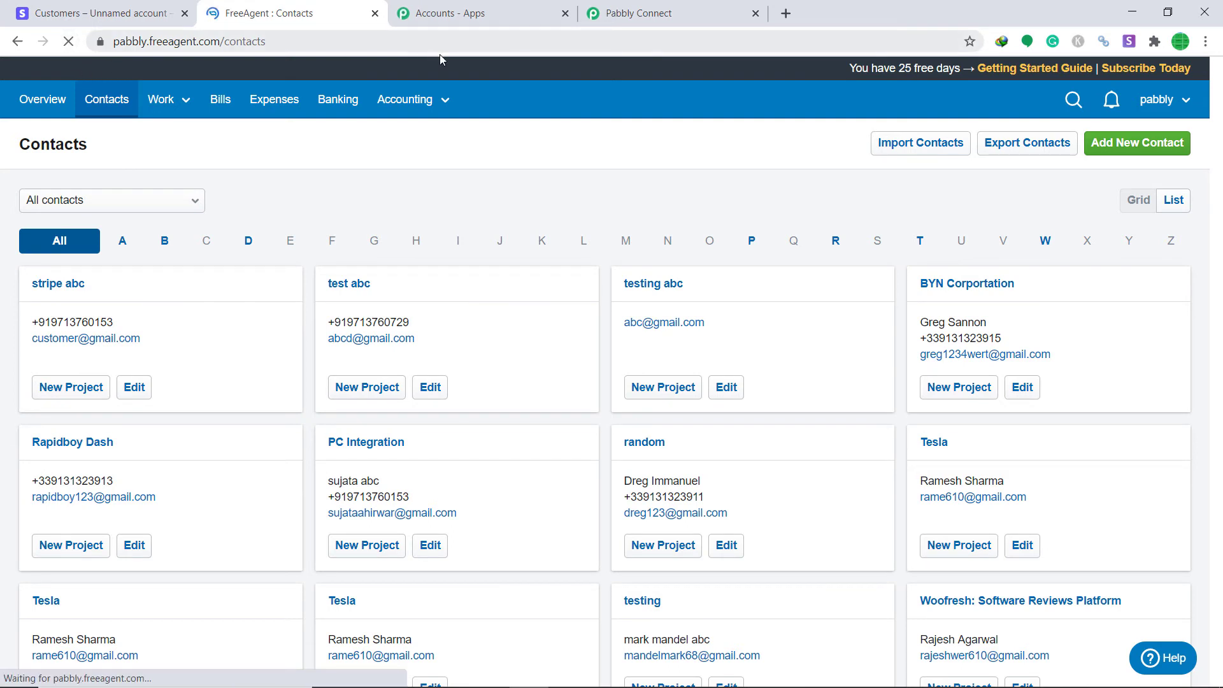
{"action": "scroll", "coordinate": [955, 254], "scroll_direction": "down", "scroll_amount": 2}
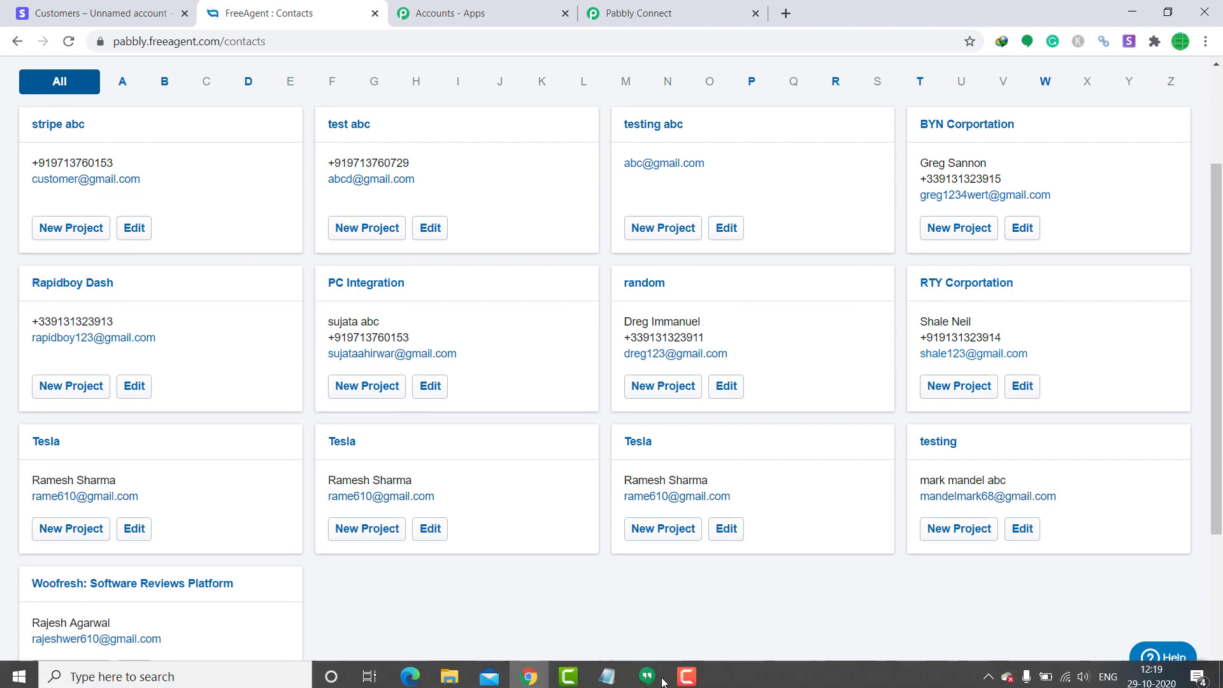
{"action": "left_click", "coordinate": [686, 672]}
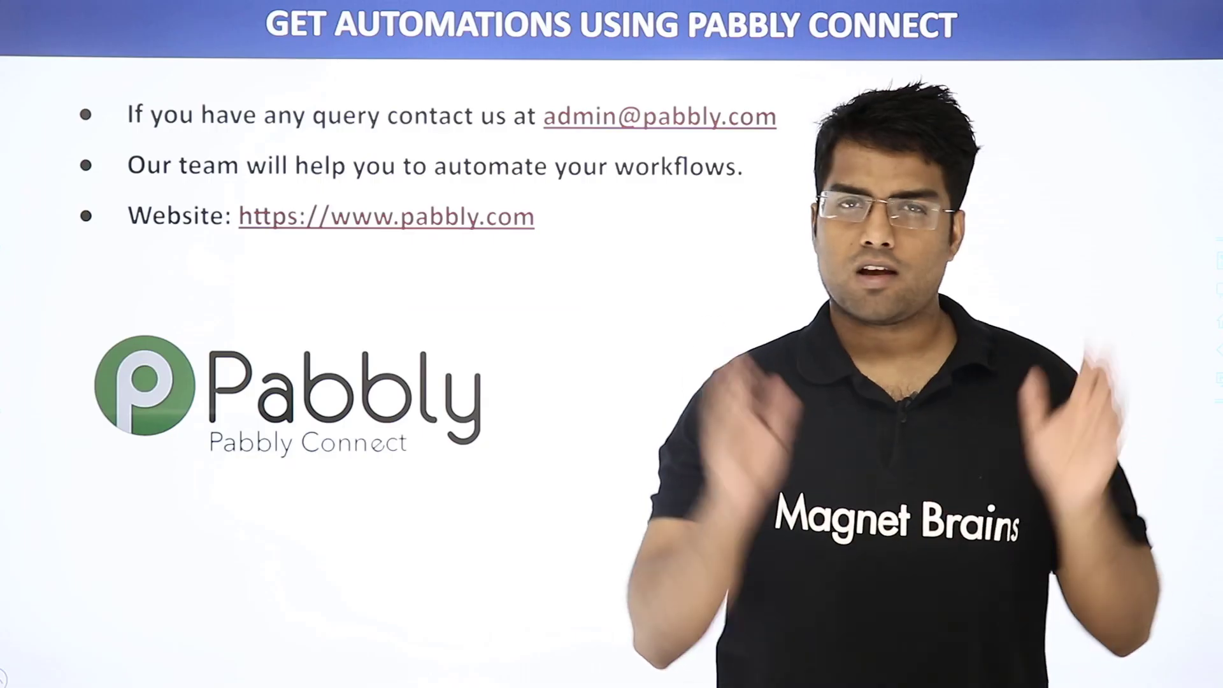